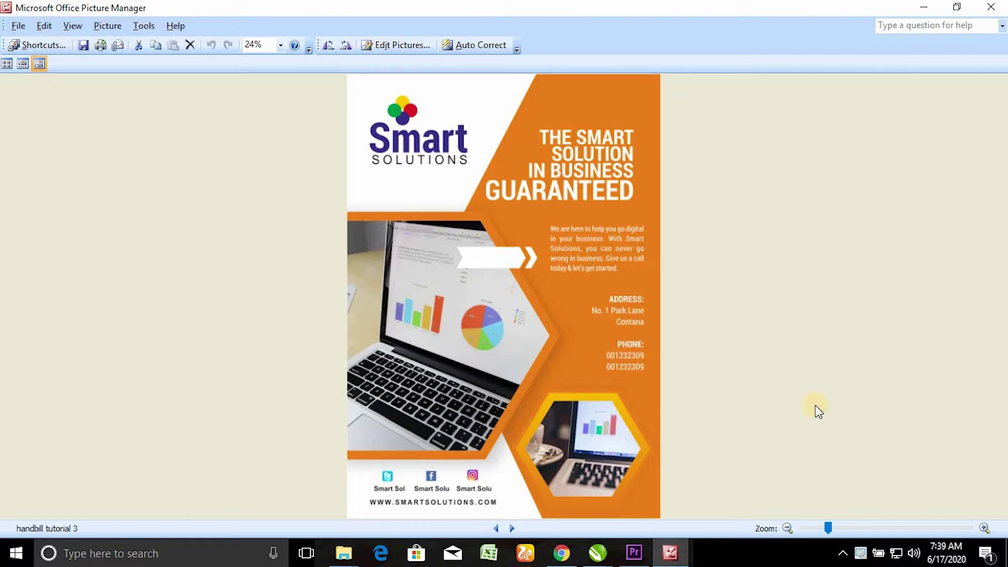
Examine the finished Smart Solutions handbill up close, including its photos and lower contact details.
{"action": "left_click_drag", "start_coordinate": [827, 524], "coordinate": [842, 528]}
{"action": "left_click_drag", "start_coordinate": [545, 205], "coordinate": [562, 185]}
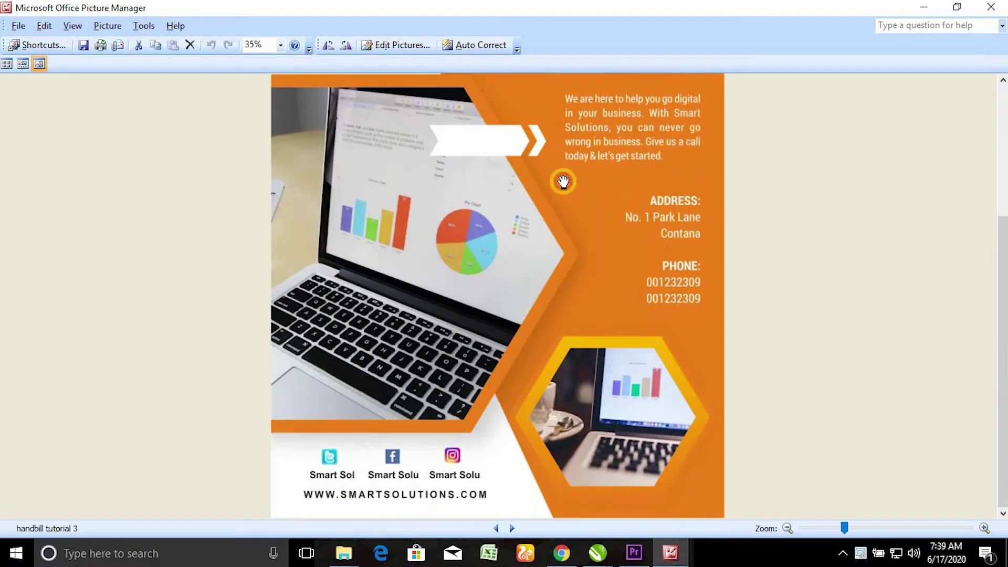
{"action": "left_click", "coordinate": [840, 531]}
{"action": "left_click_drag", "start_coordinate": [811, 528], "coordinate": [833, 527]}
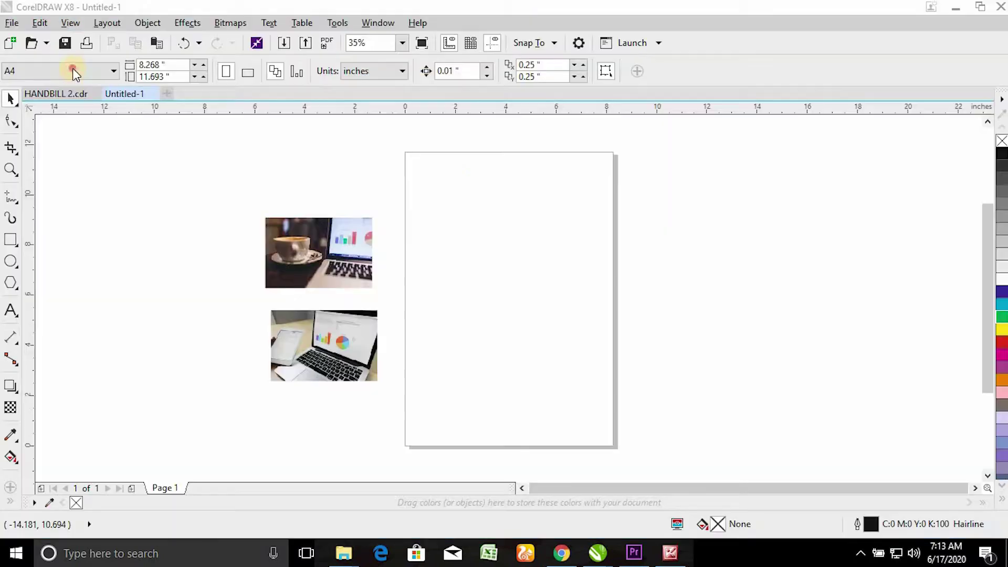
Set the CorelDRAW page size to A5 and the drawing units to inches.
{"action": "left_click", "coordinate": [75, 72]}
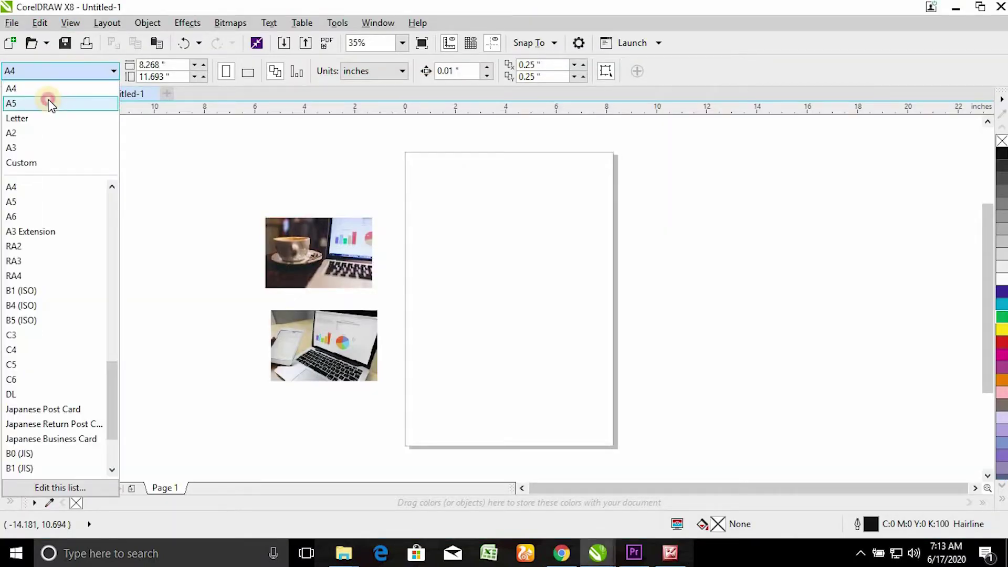
{"action": "left_click", "coordinate": [49, 100]}
{"action": "left_click", "coordinate": [55, 72]}
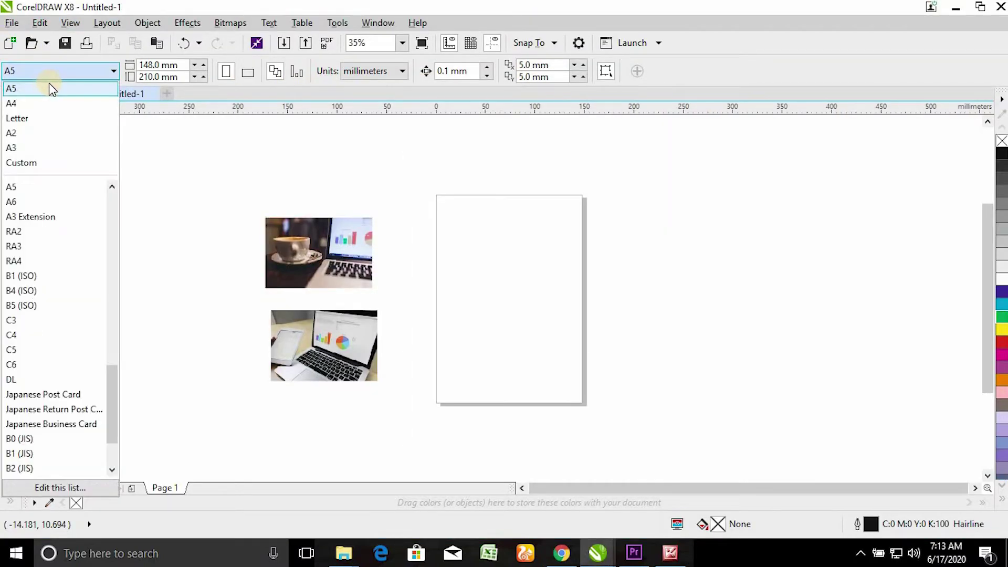
{"action": "left_click", "coordinate": [40, 90]}
{"action": "left_click", "coordinate": [372, 71]}
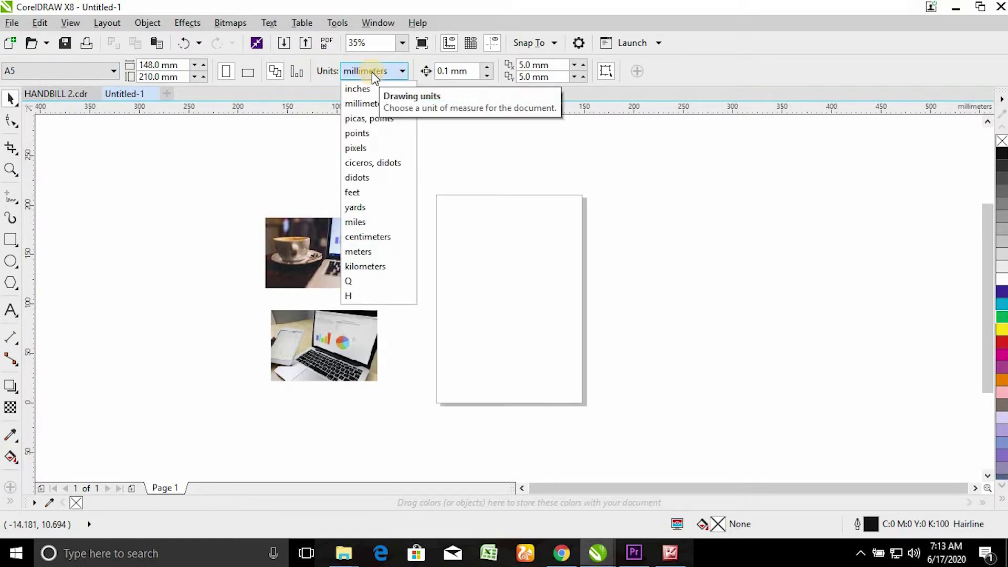
{"action": "left_click", "coordinate": [372, 91]}
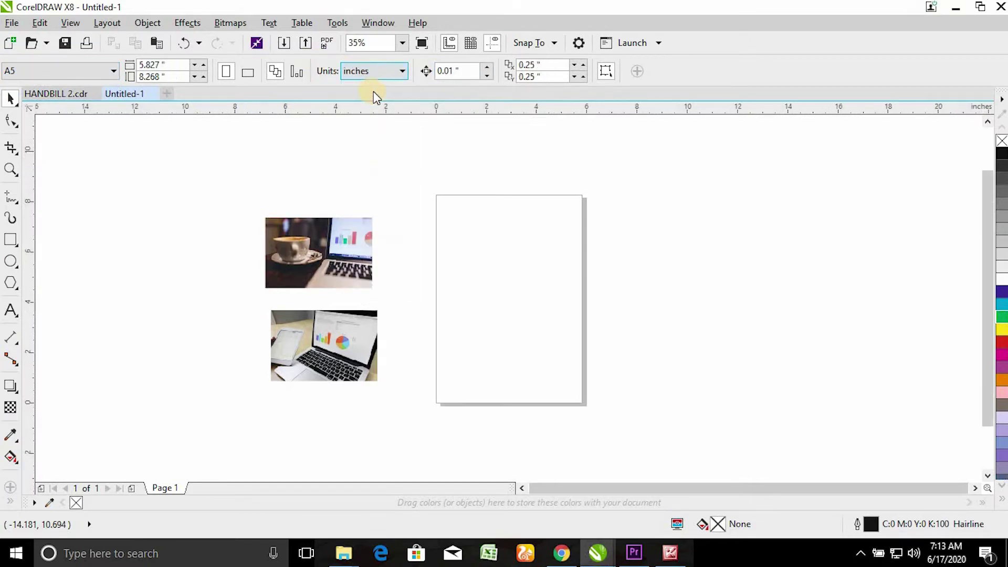
Create a page-sized rectangle and PowerClip both laptop photos inside it.
{"action": "left_click", "coordinate": [10, 98]}
{"action": "double_click", "coordinate": [11, 242]}
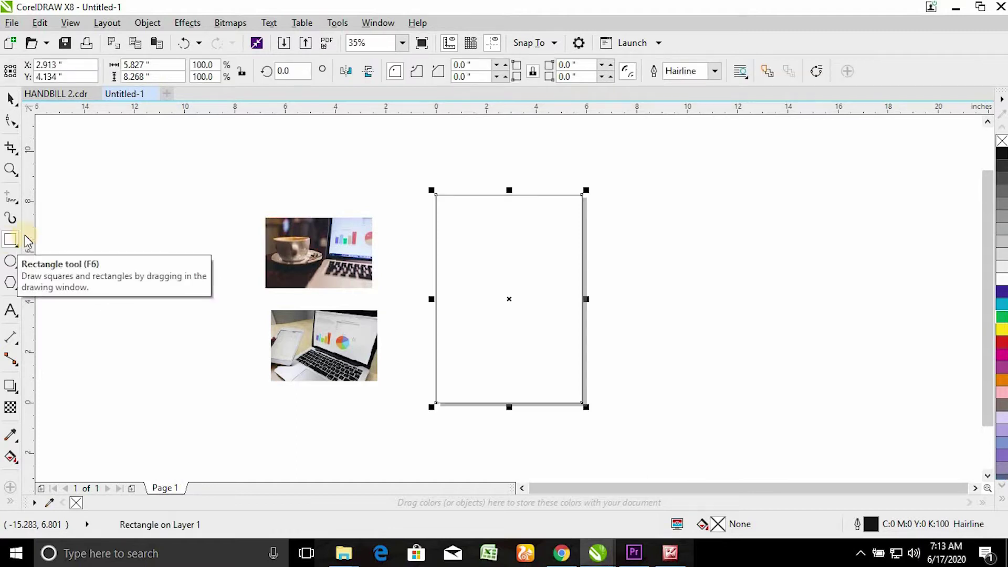
{"action": "left_click", "coordinate": [10, 98]}
{"action": "left_click_drag", "start_coordinate": [213, 181], "coordinate": [427, 395]}
{"action": "left_click", "coordinate": [148, 22]}
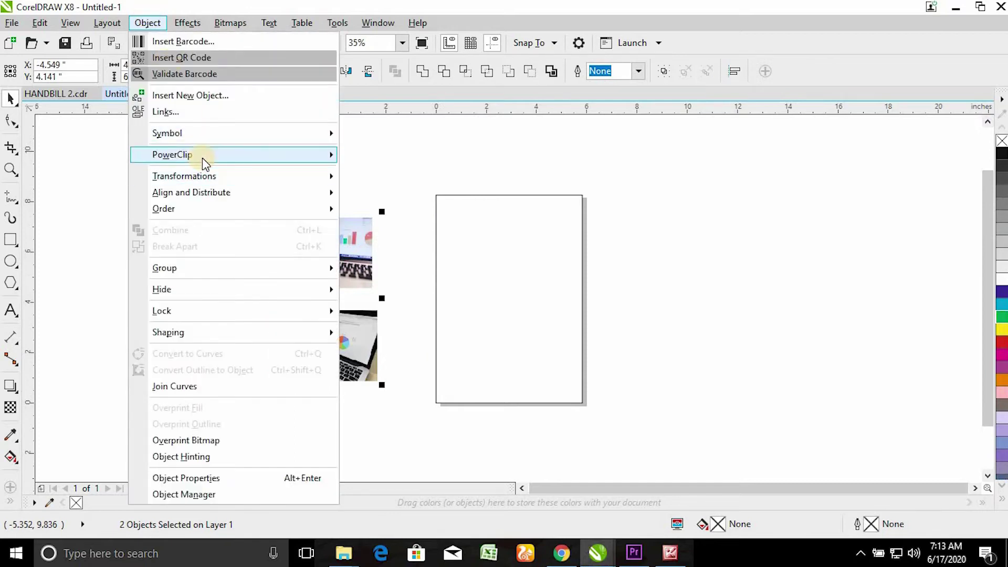
{"action": "mouse_move", "coordinate": [202, 156]}
{"action": "left_click", "coordinate": [400, 157]}
{"action": "left_click", "coordinate": [487, 228]}
Open the PowerClip contents for editing and move both photos outside the frame, to the left of the page.
{"action": "right_click", "coordinate": [489, 230]}
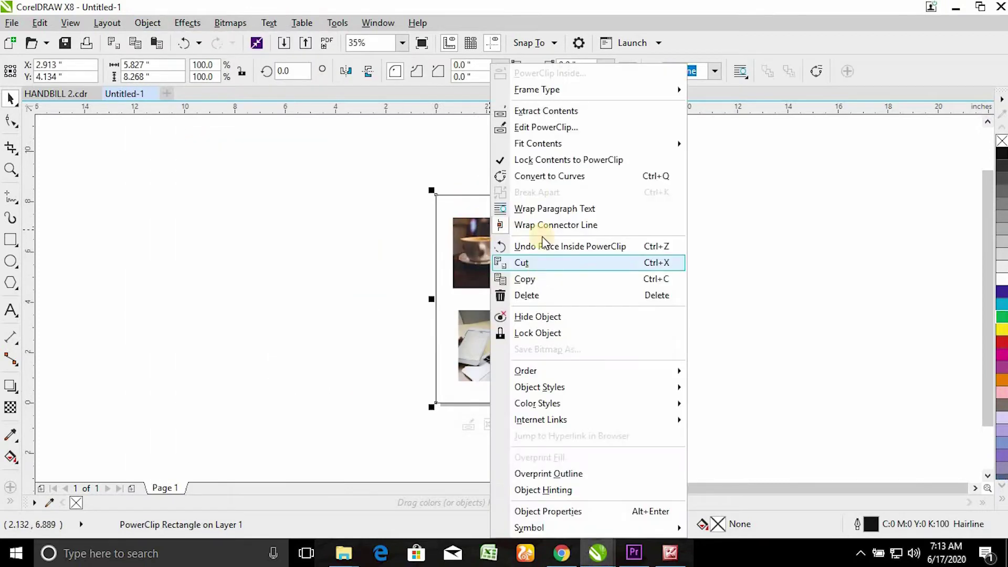
{"action": "left_click", "coordinate": [412, 278]}
{"action": "left_click", "coordinate": [11, 169]}
{"action": "left_click_drag", "start_coordinate": [344, 178], "coordinate": [653, 440]}
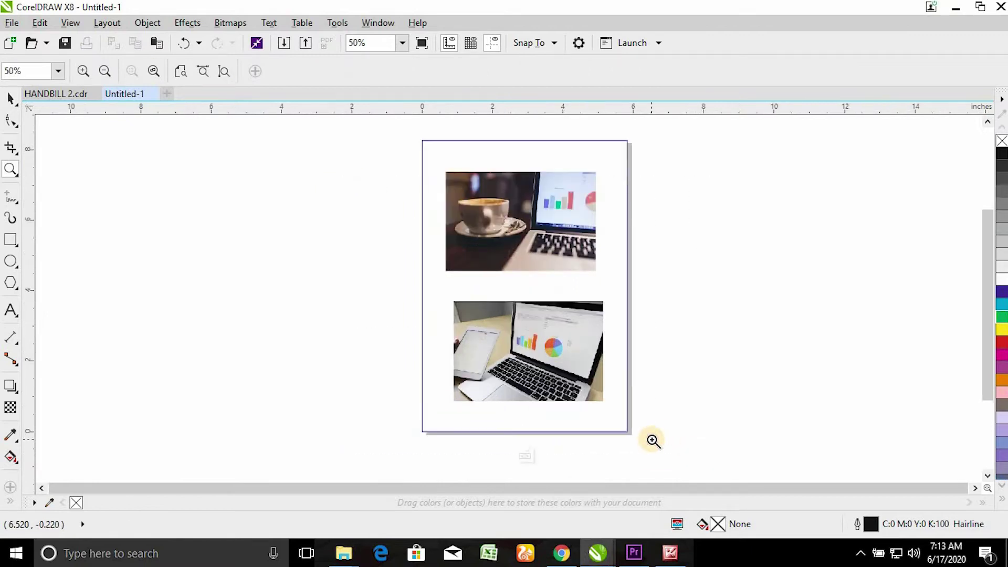
{"action": "left_click", "coordinate": [11, 99]}
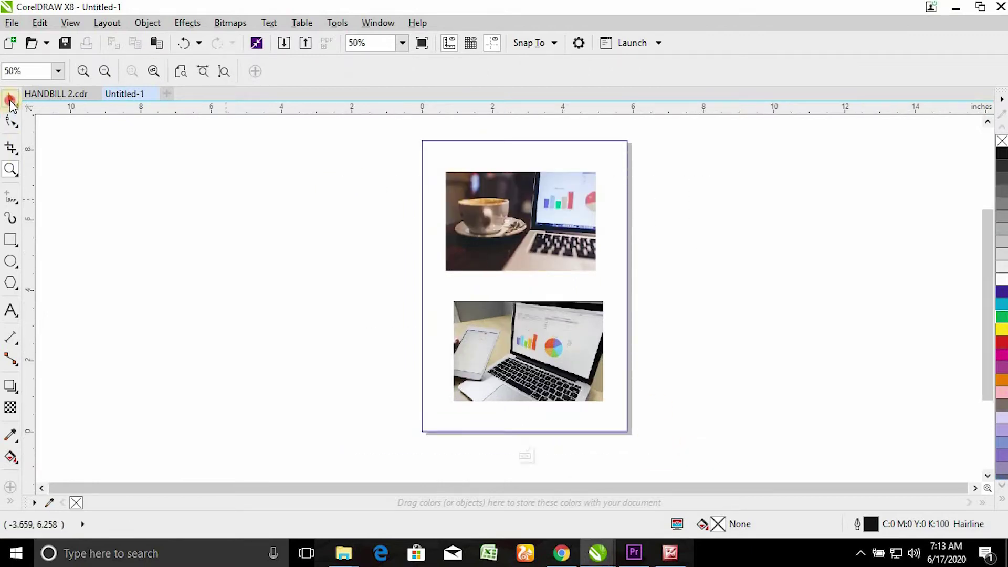
{"action": "left_click_drag", "start_coordinate": [381, 144], "coordinate": [672, 430]}
{"action": "left_click_drag", "start_coordinate": [525, 215], "coordinate": [278, 237]}
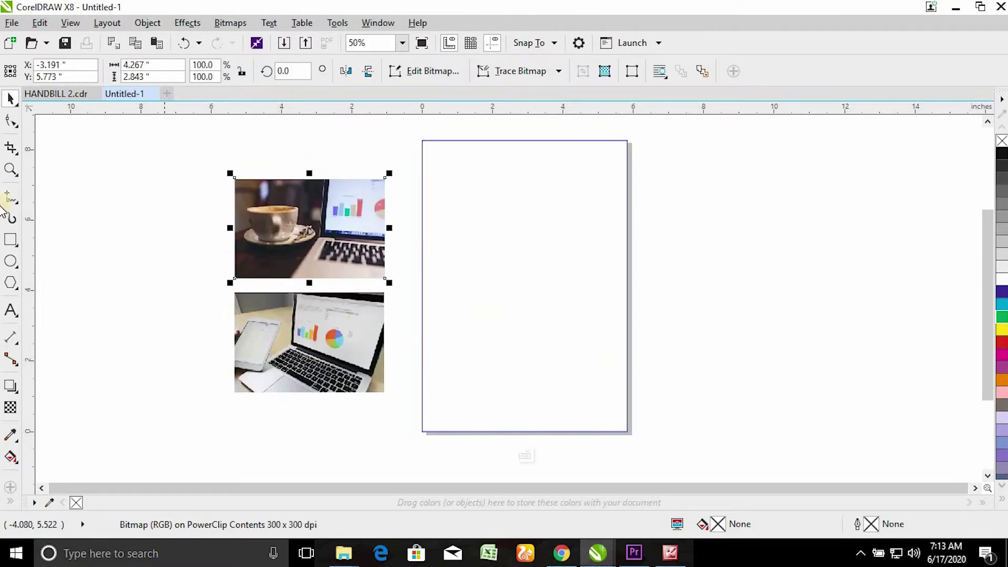
Draw a rectangle about 6.18 by 8.61 inches slightly overlapping the page edges and fill it orange (C:0 M:60 Y:100 K:0).
{"action": "left_click", "coordinate": [11, 169]}
{"action": "left_click_drag", "start_coordinate": [205, 126], "coordinate": [701, 449]}
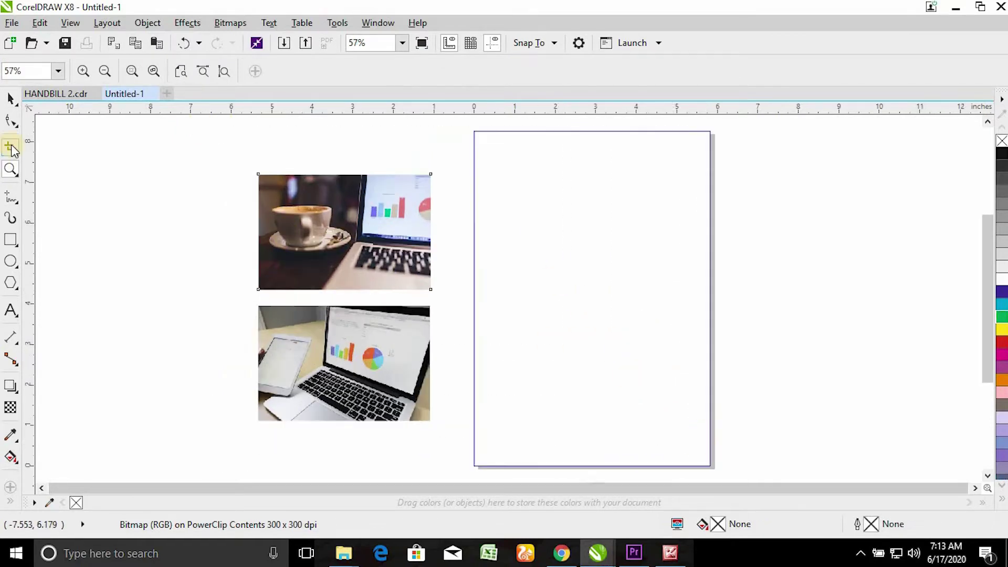
{"action": "left_click", "coordinate": [16, 242]}
{"action": "left_click_drag", "start_coordinate": [465, 123], "coordinate": [716, 471]}
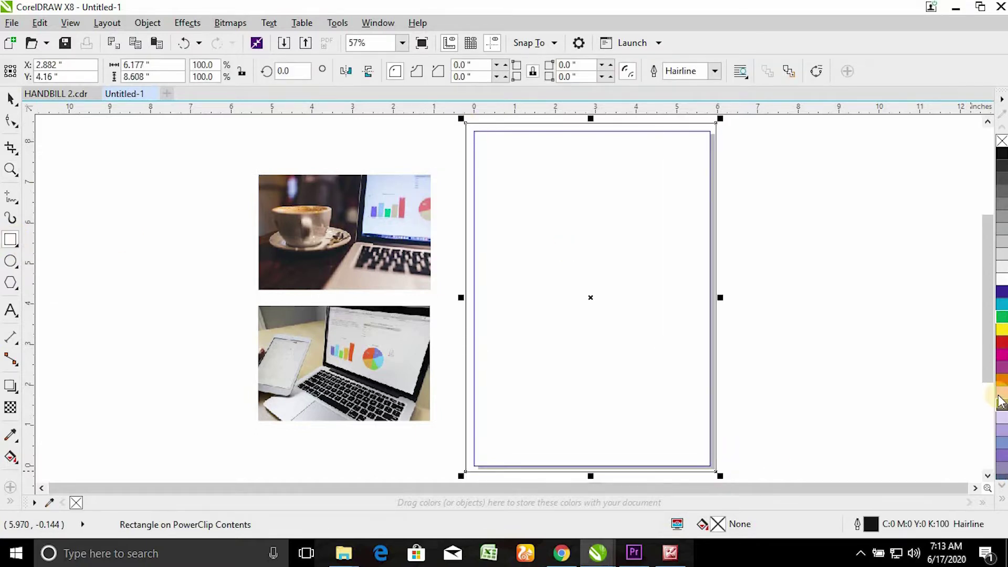
{"action": "left_click", "coordinate": [1000, 380]}
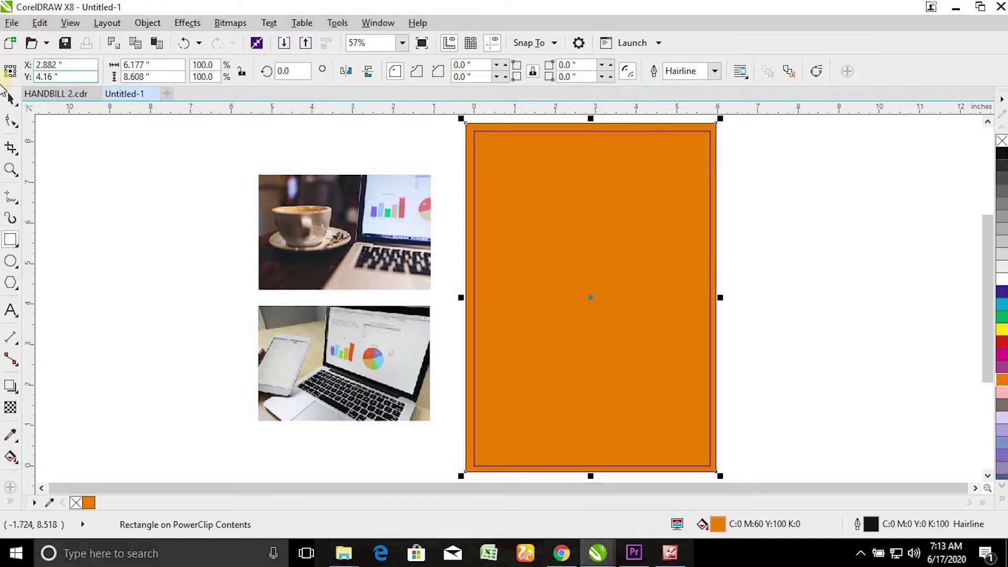
{"action": "left_click", "coordinate": [12, 98]}
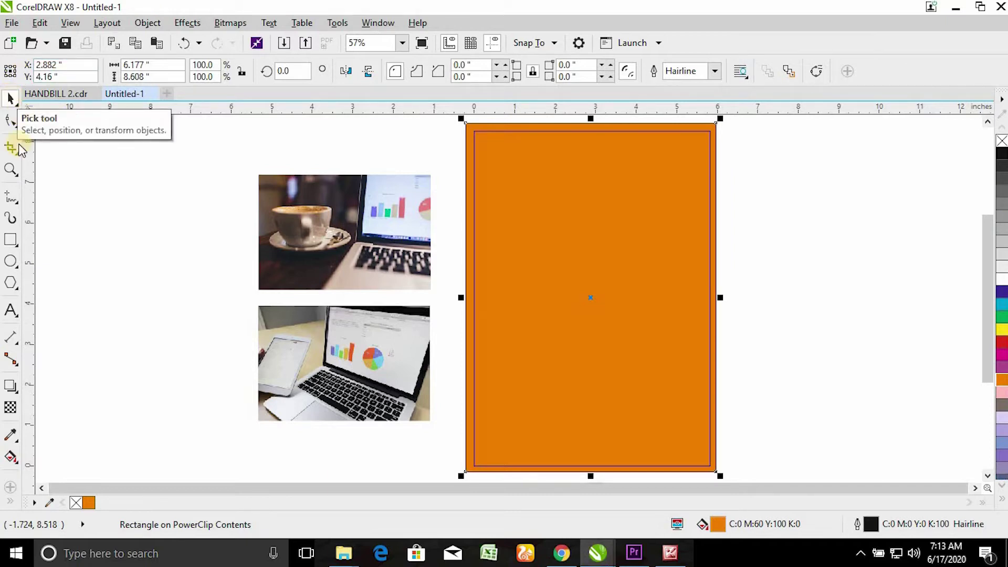
Draw a rectangle about 2.85 by 8.75 inches over the orange background's left side, with white fill and no outline.
{"action": "left_click", "coordinate": [12, 239]}
{"action": "left_click_drag", "start_coordinate": [447, 118], "coordinate": [563, 471]}
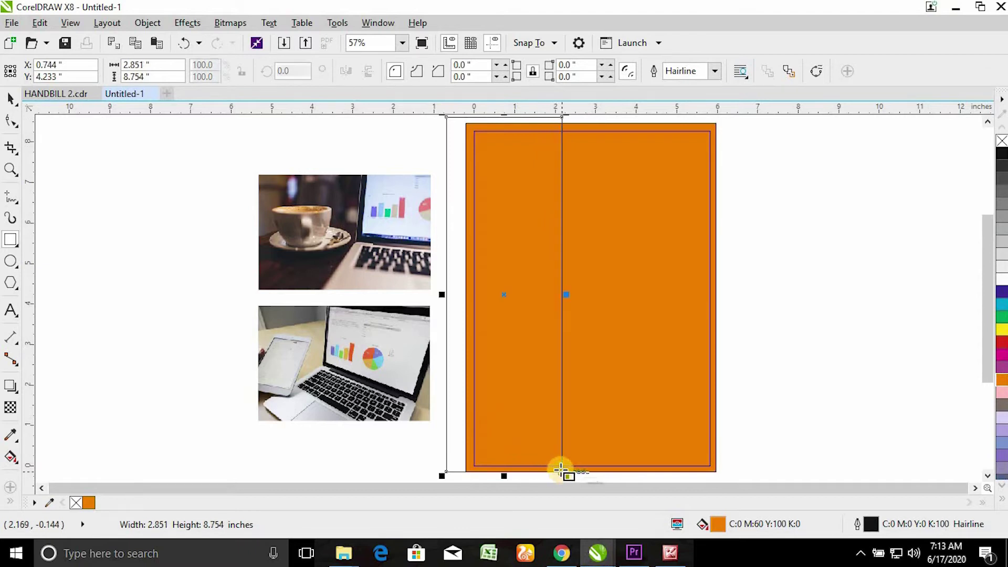
{"action": "left_click", "coordinate": [1002, 279]}
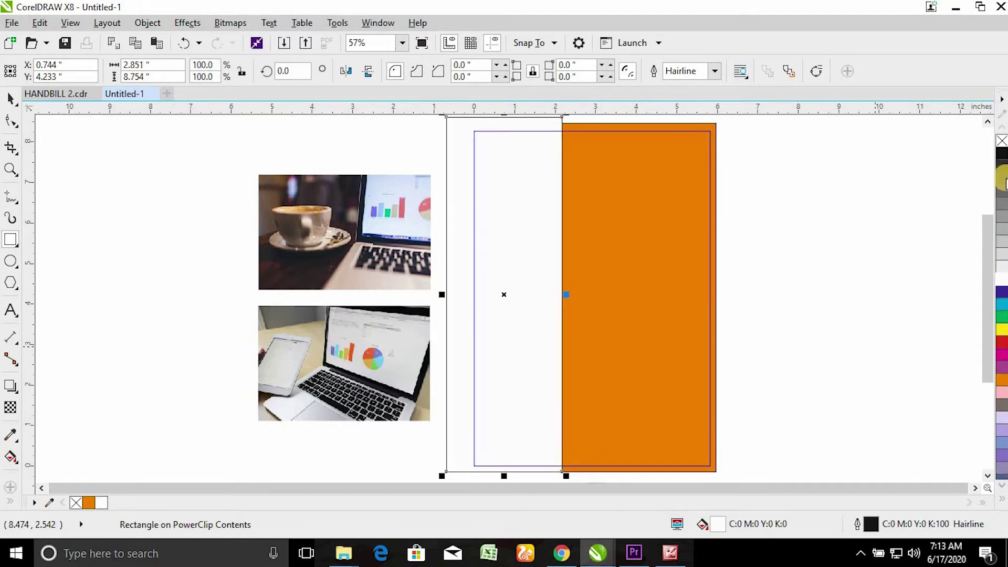
{"action": "right_click", "coordinate": [1001, 141]}
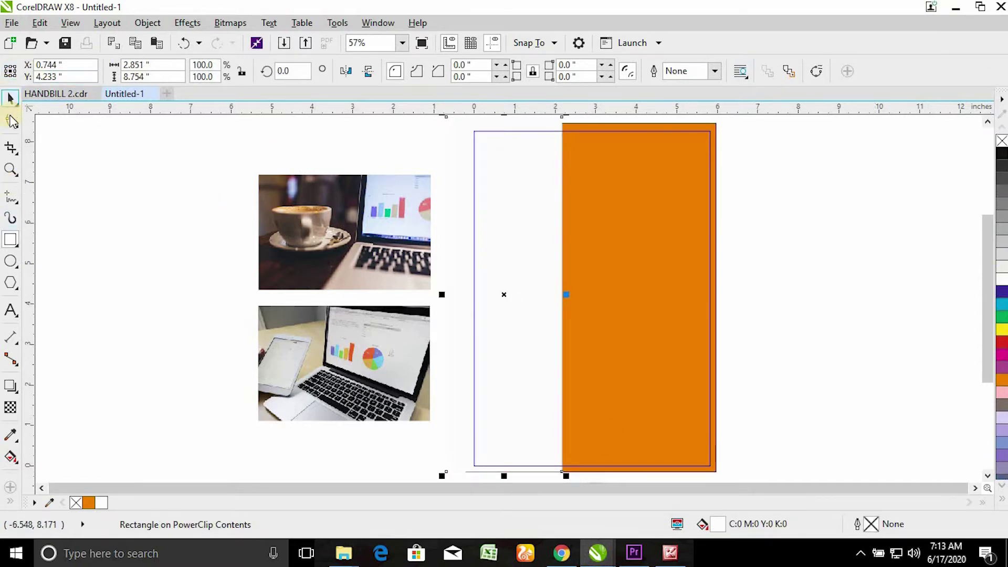
Convert the white rectangle to curves, pull a new node on its right edge inward, and widen the shape to about 4.46 inches.
{"action": "key", "text": "F10"}
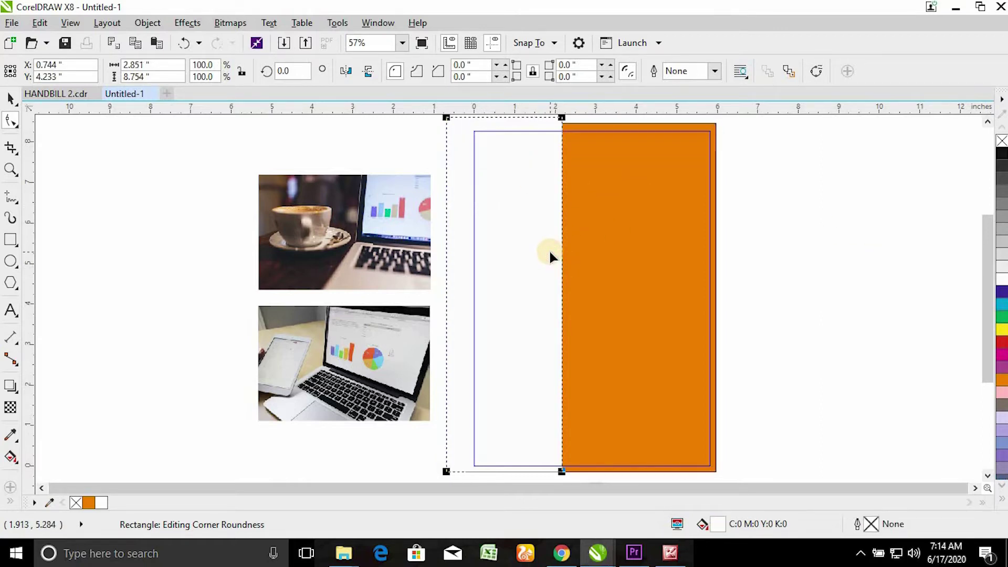
{"action": "key", "text": "ctrl+q"}
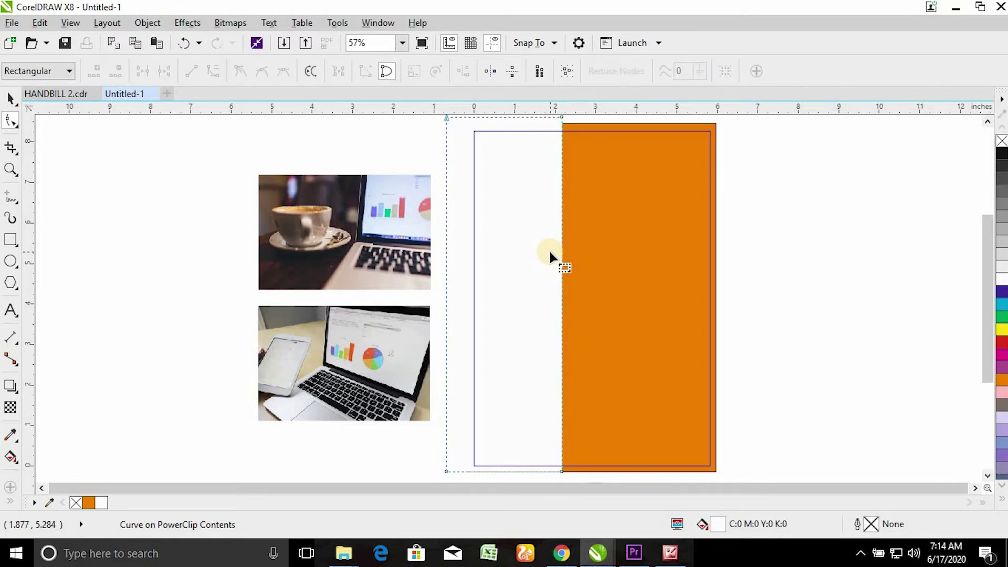
{"action": "double_click", "coordinate": [563, 278]}
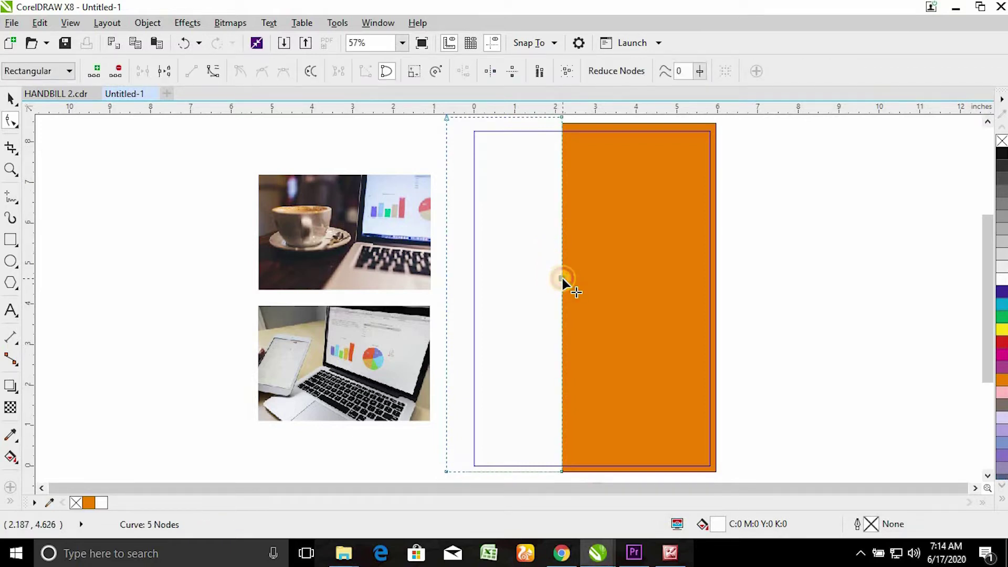
{"action": "left_click_drag", "start_coordinate": [560, 282], "coordinate": [506, 284]}
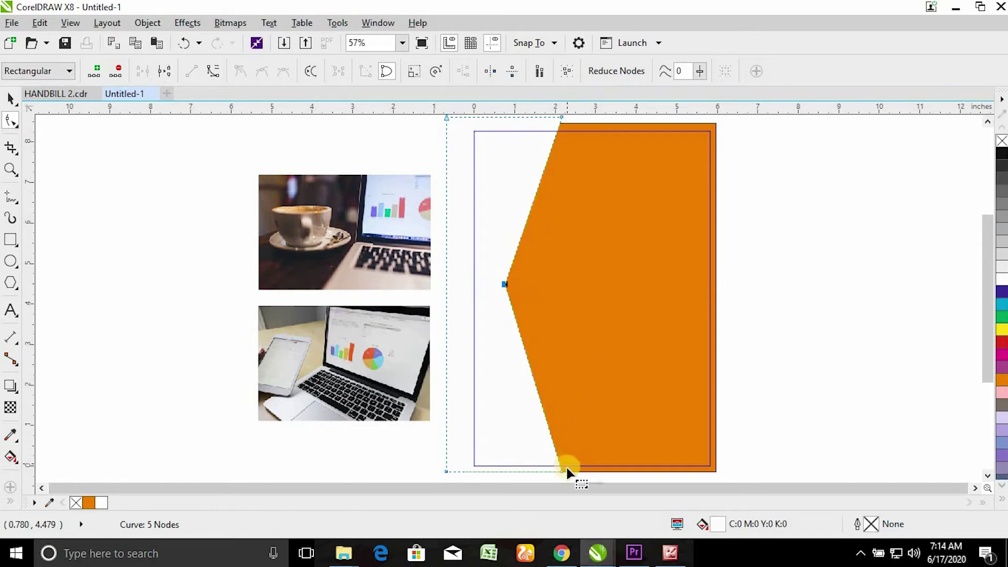
{"action": "left_click", "coordinate": [11, 98]}
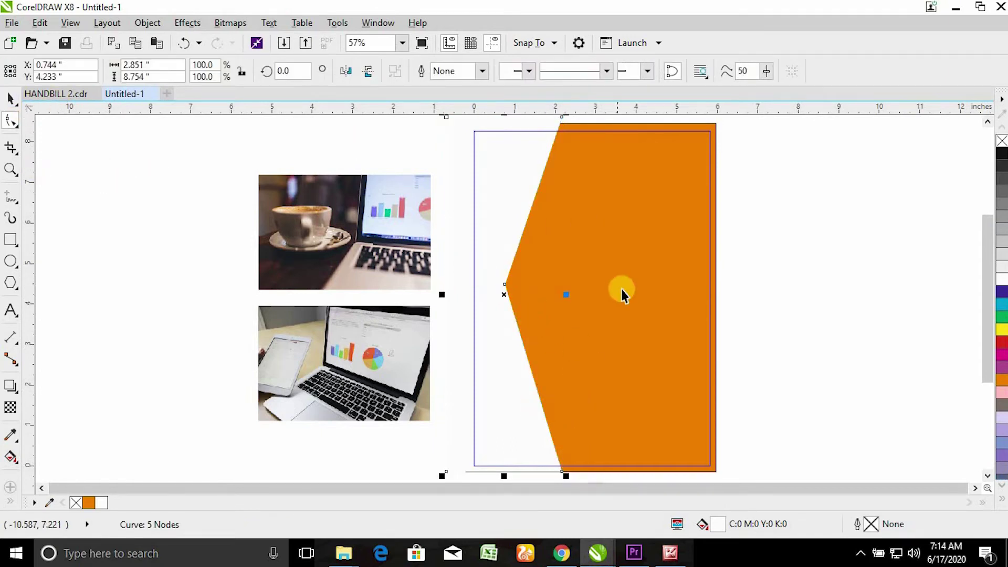
{"action": "left_click_drag", "start_coordinate": [569, 292], "coordinate": [634, 294]}
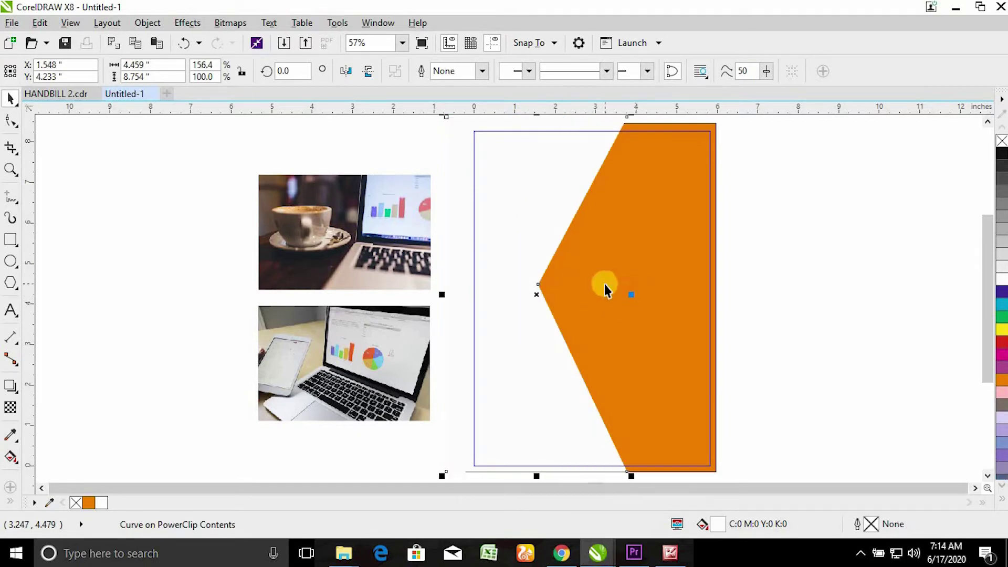
Draw a polygon about 4 inches wide across the white and orange areas and set it to six sides.
{"action": "left_click", "coordinate": [11, 284]}
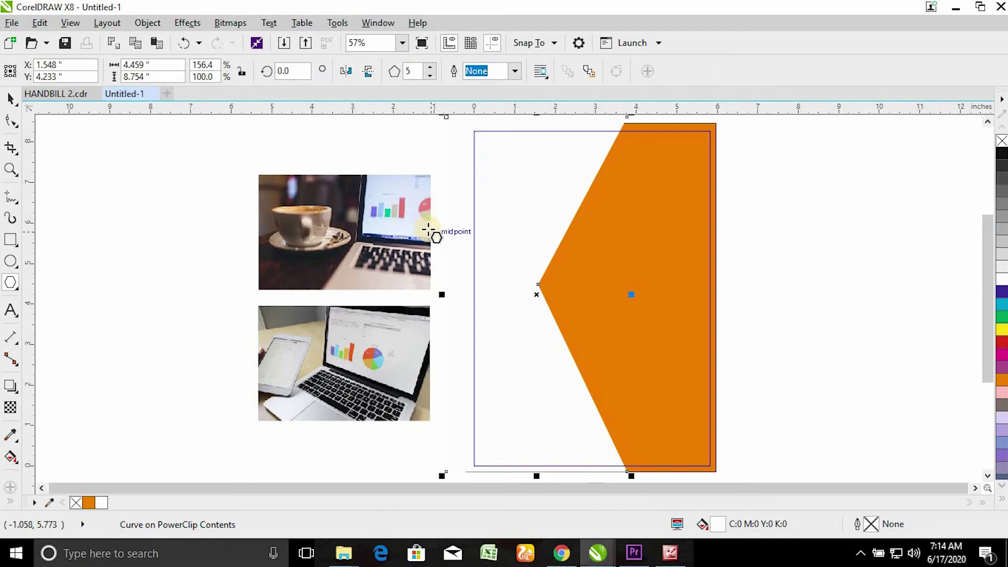
{"action": "left_click_drag", "start_coordinate": [451, 230], "coordinate": [619, 408]}
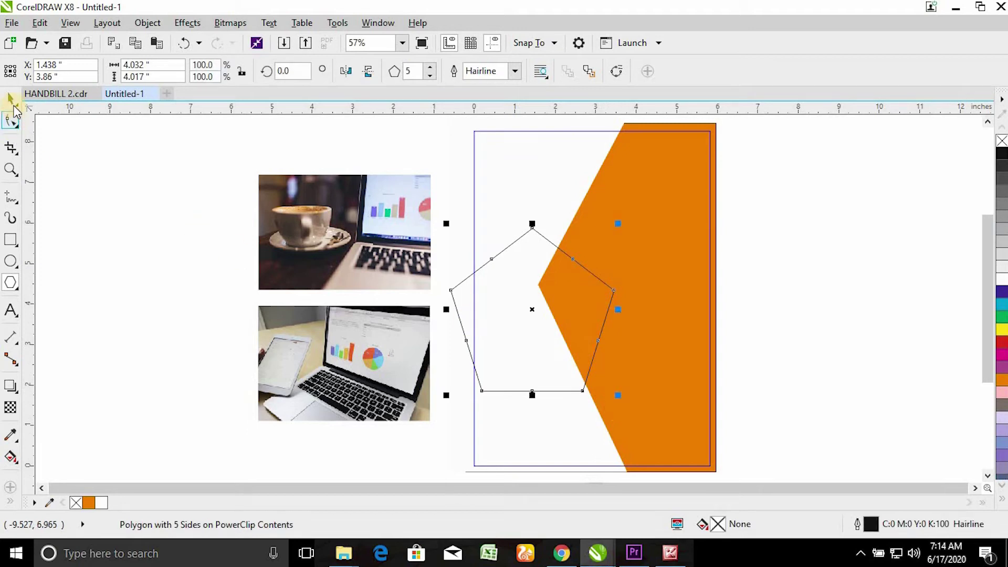
{"action": "left_click", "coordinate": [431, 68]}
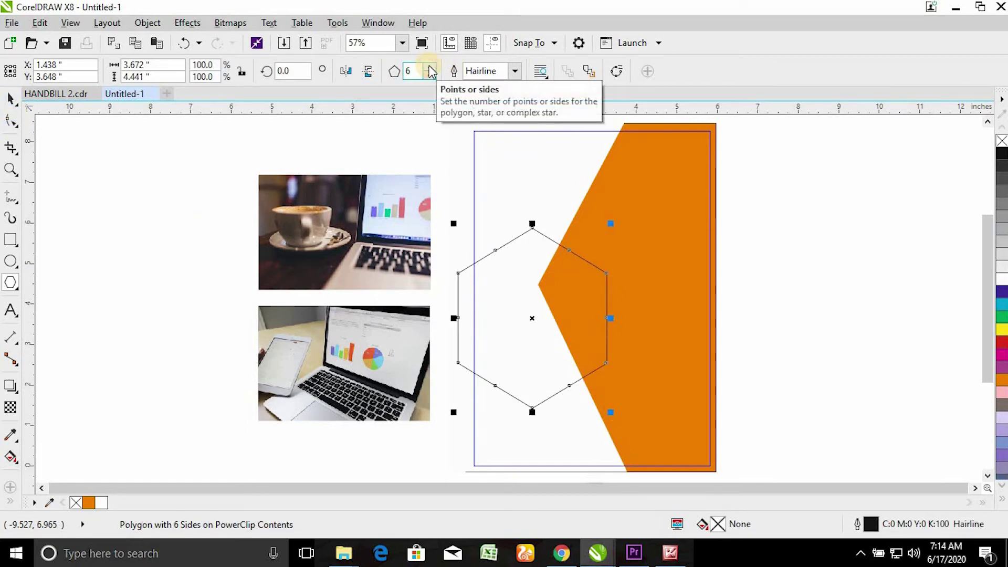
{"action": "left_click", "coordinate": [430, 67]}
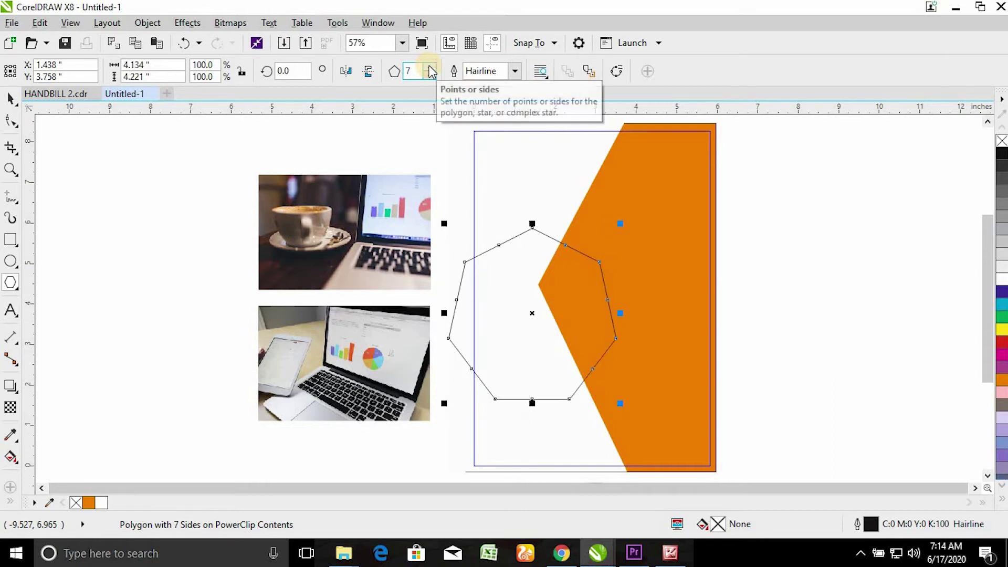
{"action": "left_click", "coordinate": [430, 77]}
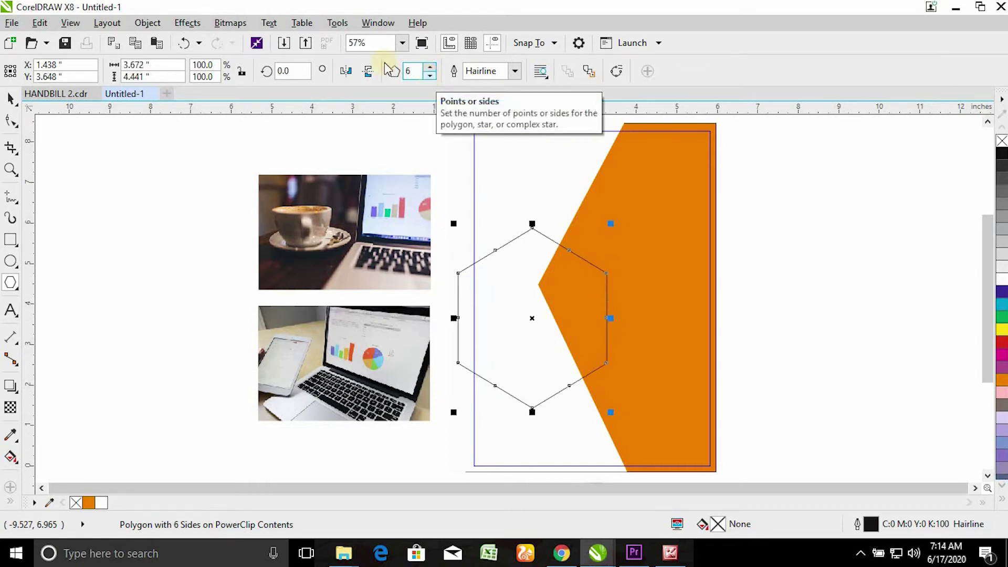
Rotate the hexagon 90 degrees and place it further left, enlarged to about 5.17 by 4.28 inches.
{"action": "left_click", "coordinate": [284, 71]}
{"action": "type", "text": "90"}
{"action": "key", "text": "Return"}
{"action": "left_click", "coordinate": [11, 98]}
{"action": "left_click_drag", "start_coordinate": [519, 297], "coordinate": [487, 301]}
{"action": "left_click_drag", "start_coordinate": [616, 404], "coordinate": [644, 420]}
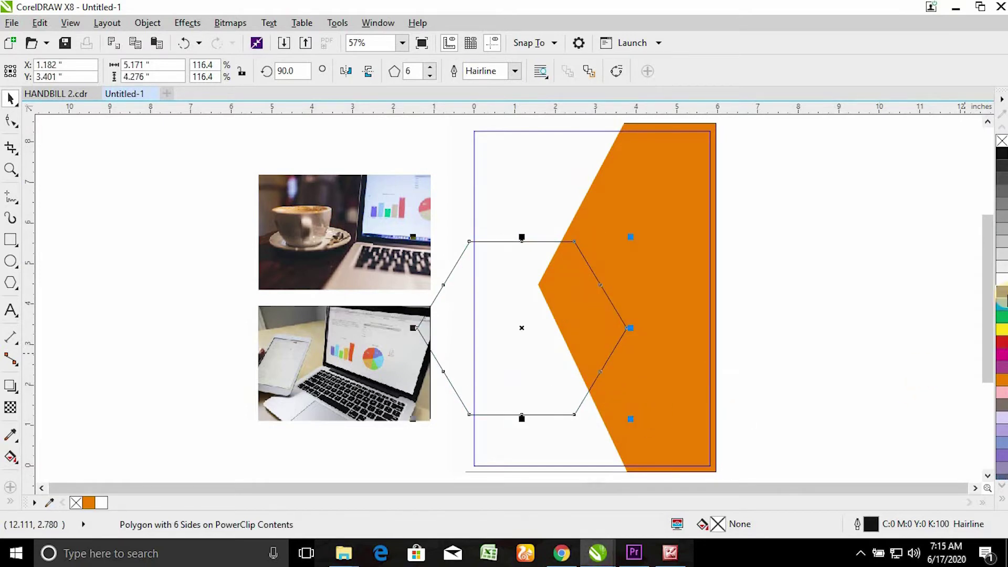
Fill the large hexagon white and give it an orange 10 pt outline, set behind the fill and scaling with the object.
{"action": "left_click", "coordinate": [1002, 278]}
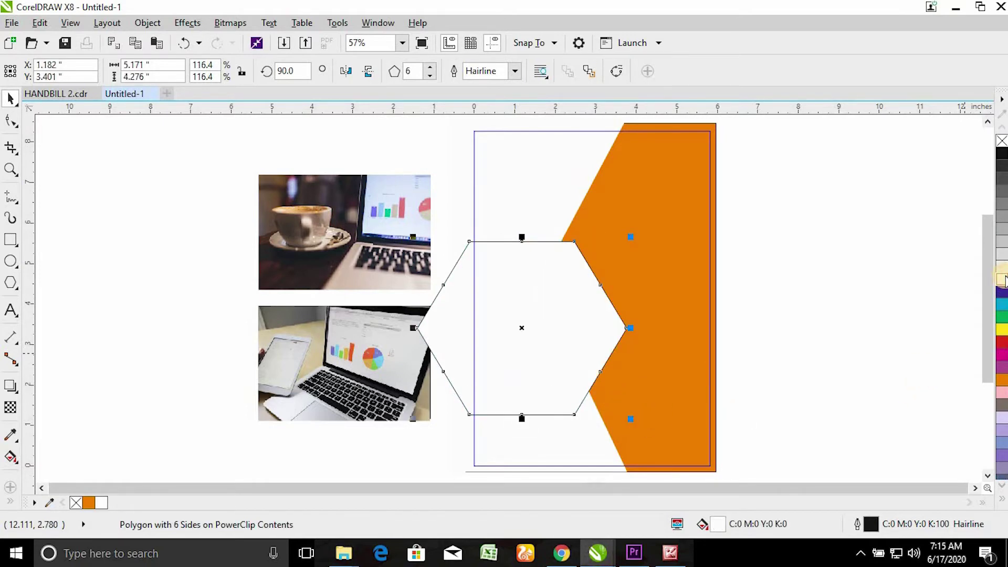
{"action": "right_click", "coordinate": [1003, 382]}
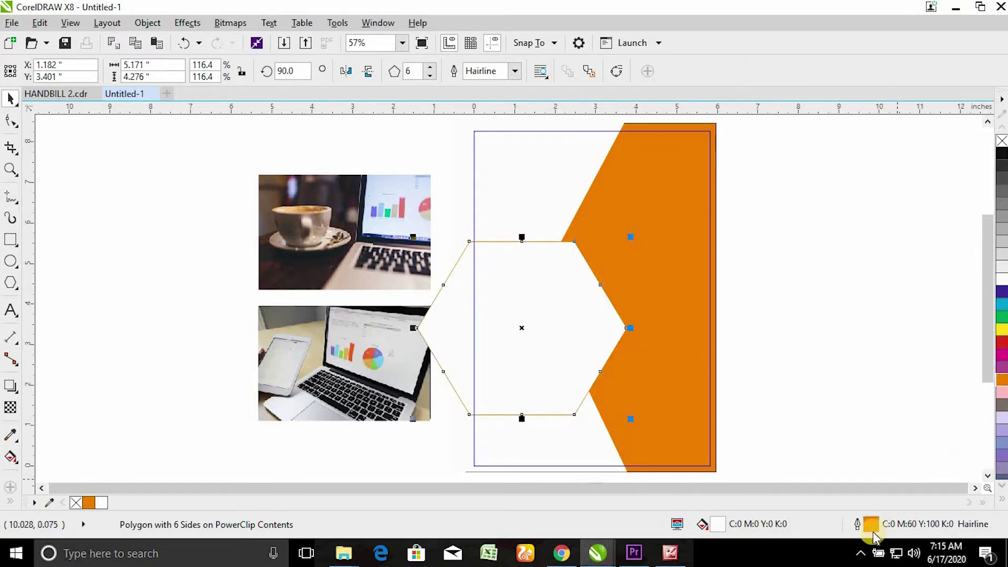
{"action": "double_click", "coordinate": [873, 524]}
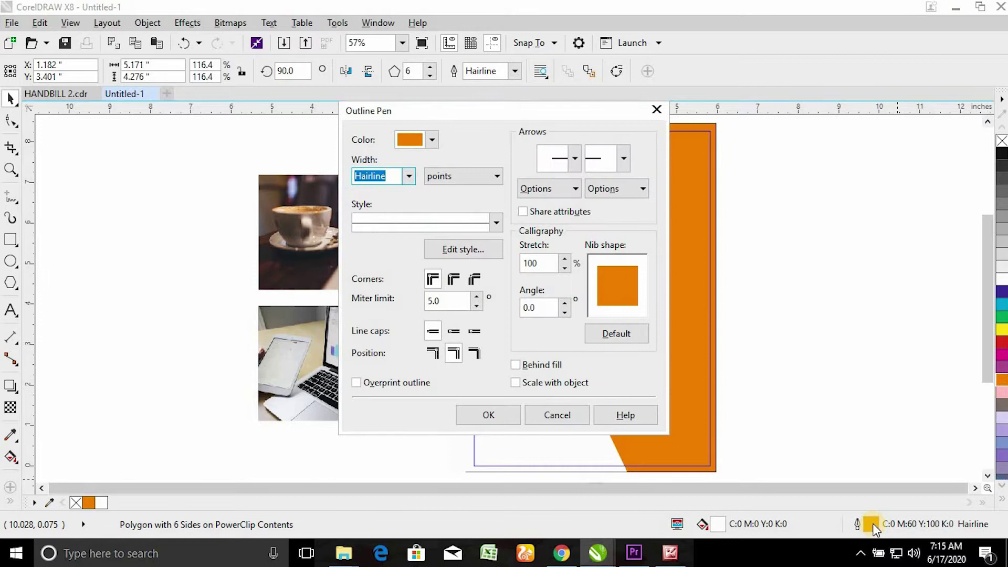
{"action": "left_click", "coordinate": [408, 177]}
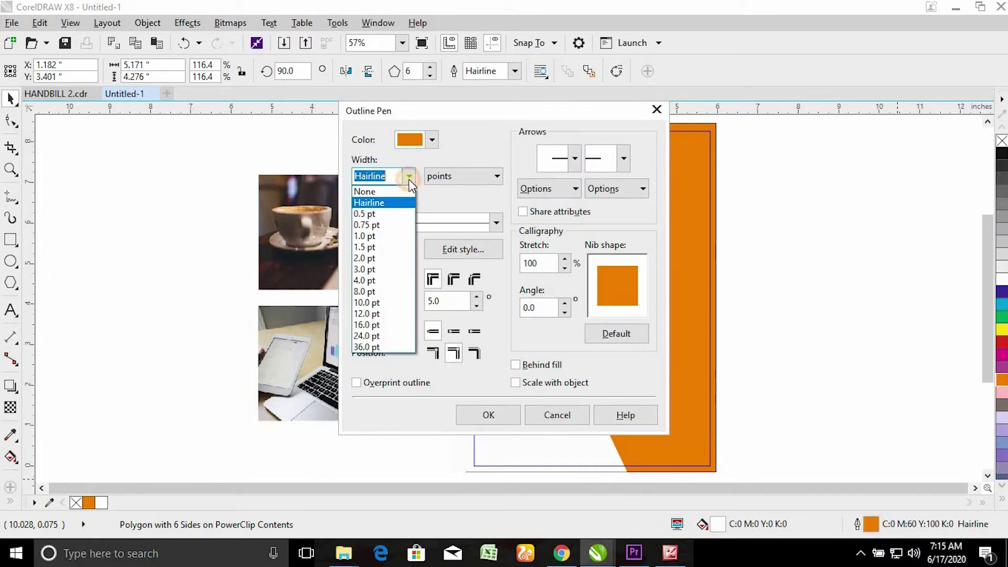
{"action": "left_click", "coordinate": [372, 303]}
{"action": "left_click", "coordinate": [518, 368]}
{"action": "left_click", "coordinate": [516, 384]}
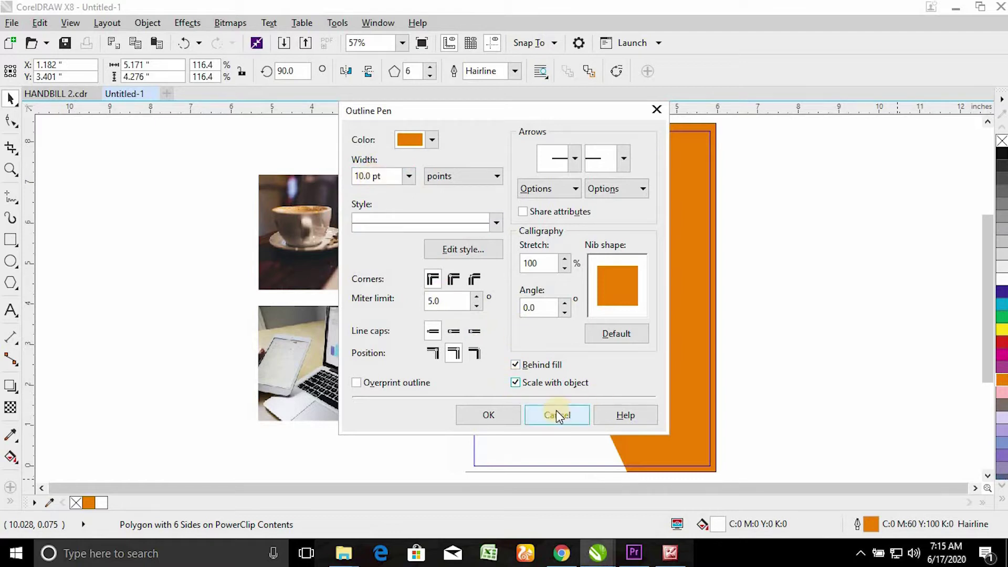
{"action": "left_click", "coordinate": [515, 414]}
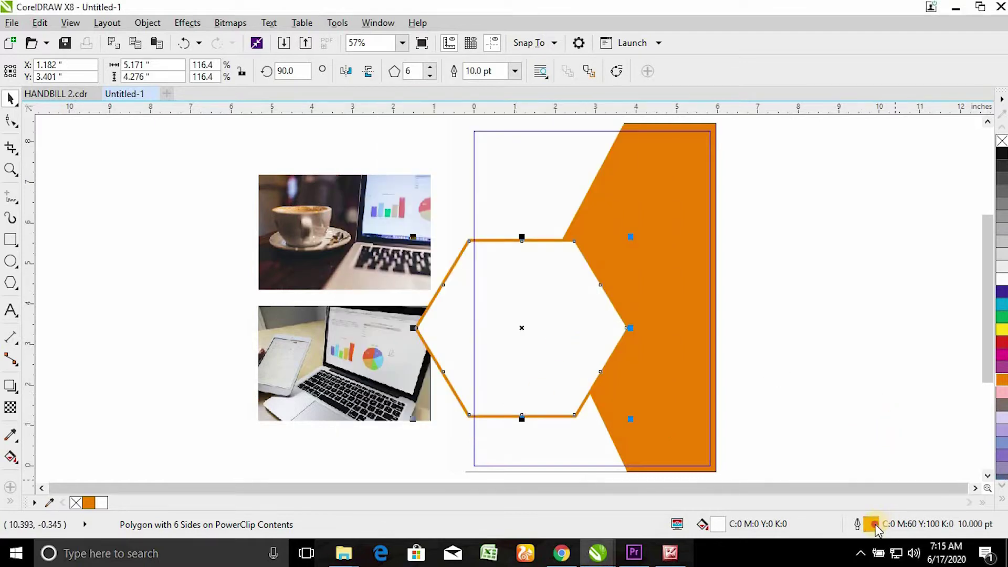
Increase the large hexagon's outline width to 24 pt.
{"action": "key", "text": "F12"}
{"action": "left_click", "coordinate": [408, 175]}
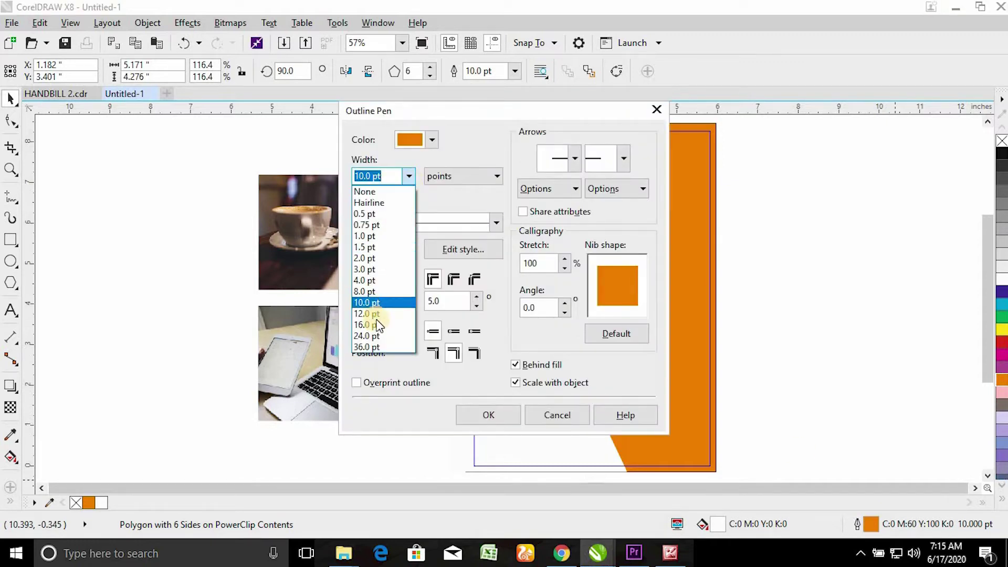
{"action": "left_click", "coordinate": [374, 335]}
{"action": "left_click", "coordinate": [484, 412]}
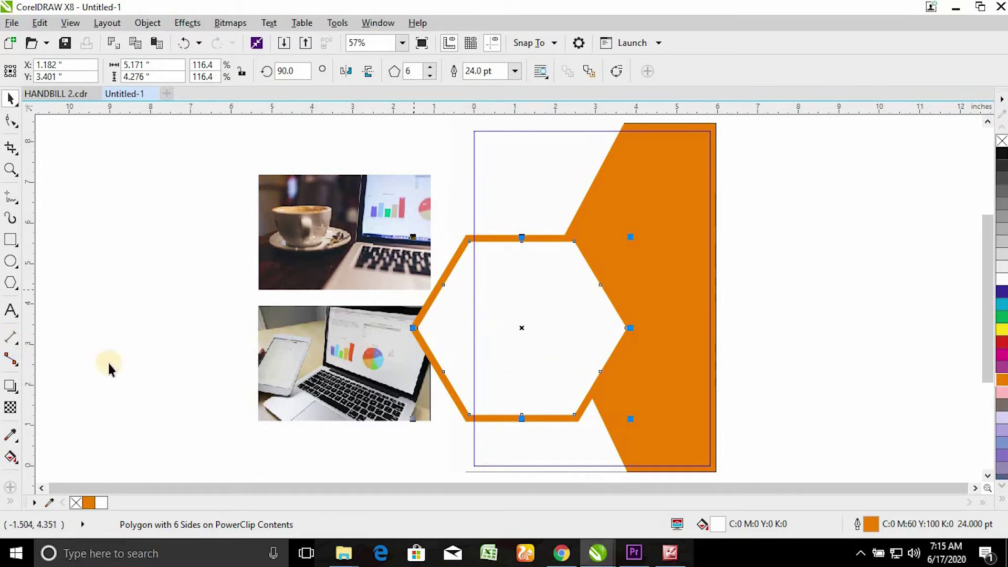
Add a drop shadow to the large hexagon, running from top to bottom, with opacity 20 and feathering 10.
{"action": "left_click", "coordinate": [11, 387]}
{"action": "left_click_drag", "start_coordinate": [460, 269], "coordinate": [529, 426]}
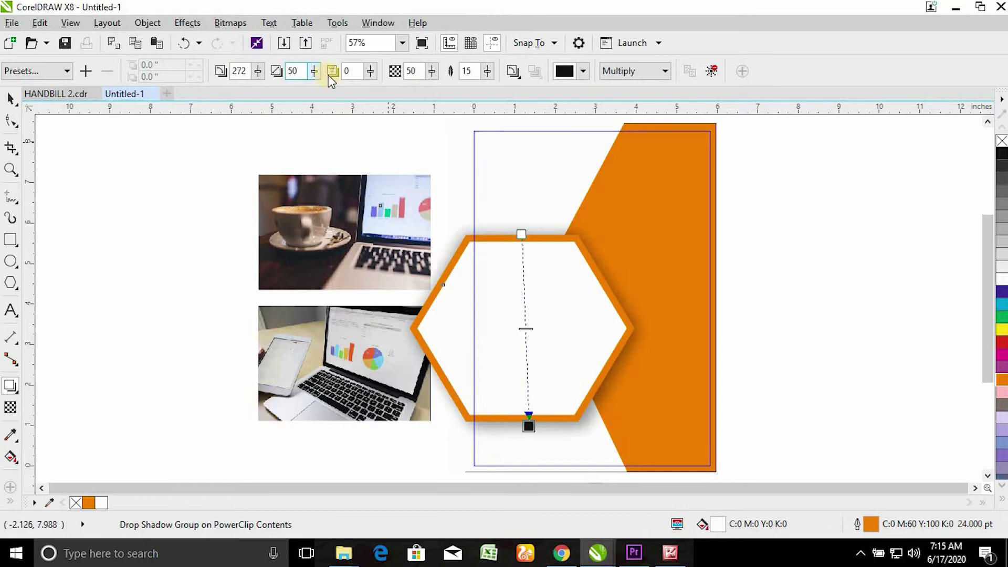
{"action": "double_click", "coordinate": [412, 70]}
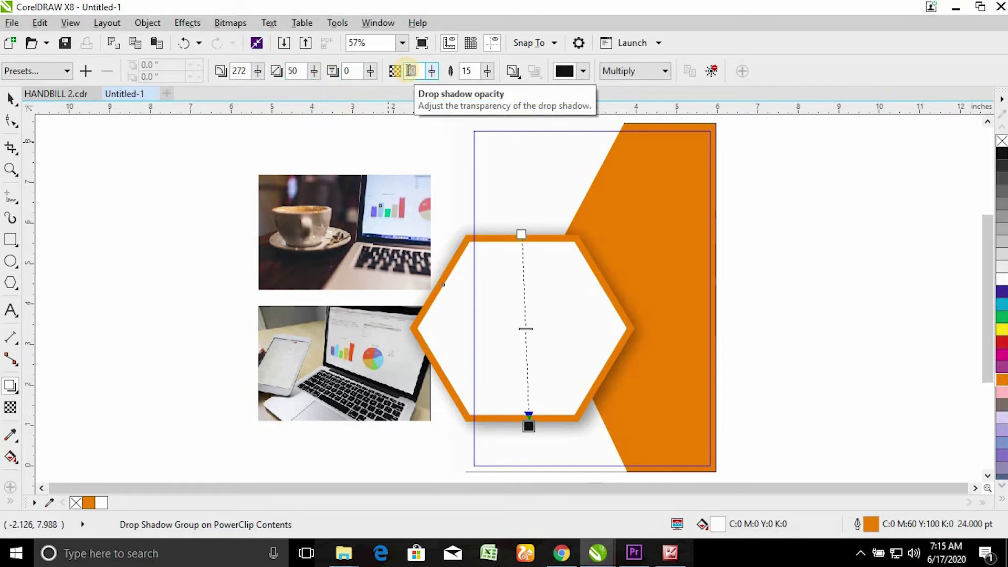
{"action": "left_click", "coordinate": [465, 71]}
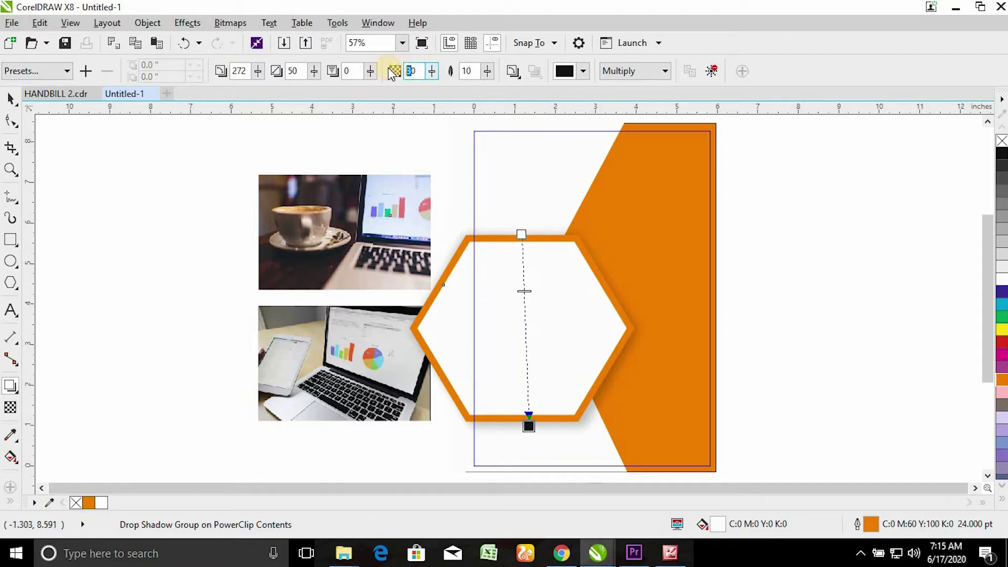
{"action": "type", "text": "20"}
{"action": "key", "text": "Return"}
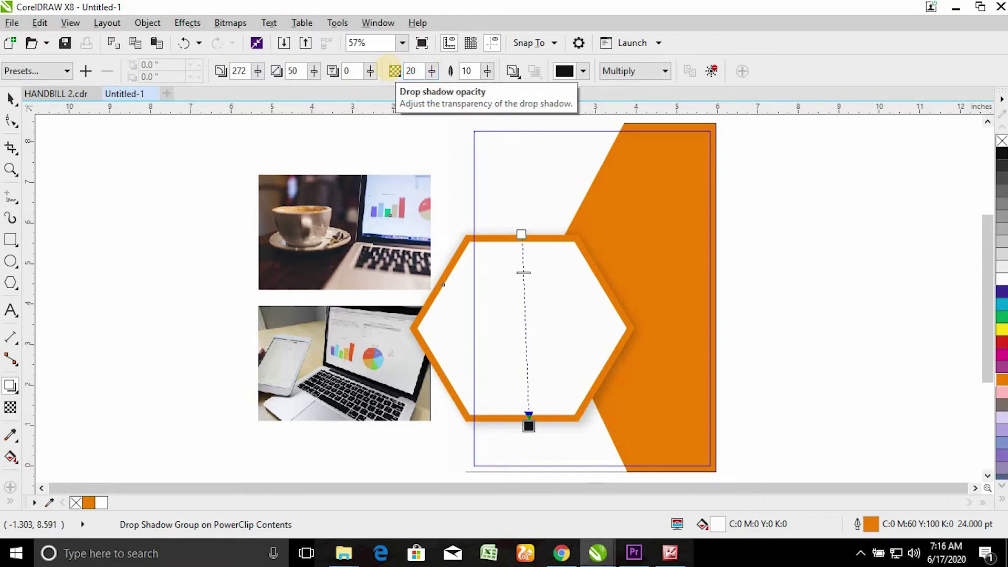
{"action": "left_click", "coordinate": [14, 95]}
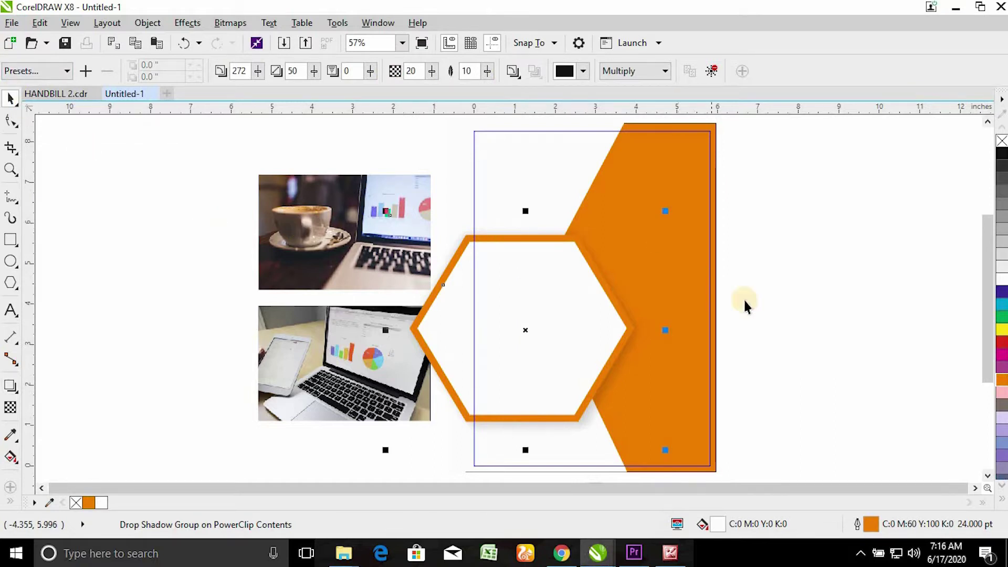
{"action": "key", "text": "Escape"}
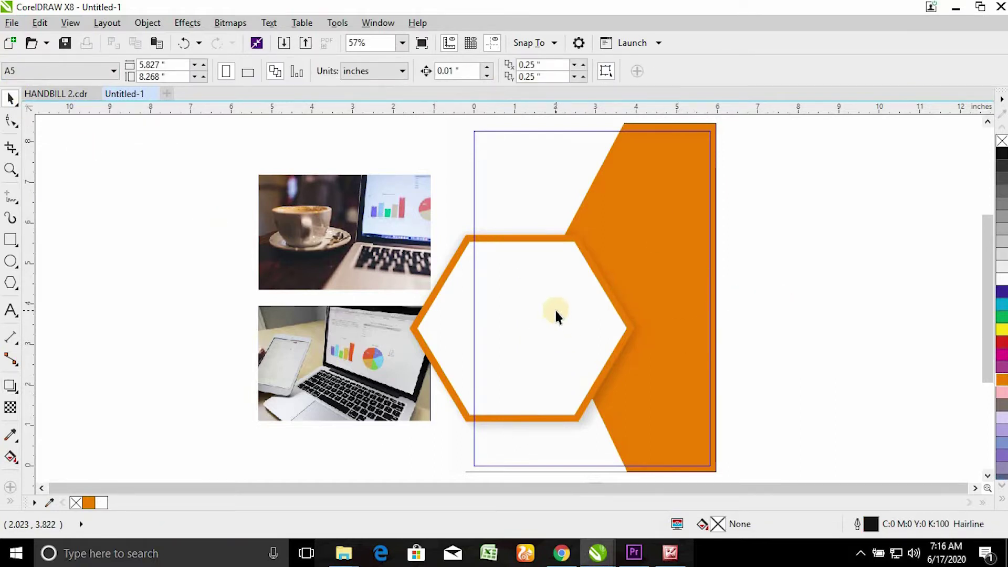
Narrow the white angled shape behind the hexagon by moving its right side inward, exposing more of the orange background.
{"action": "left_click", "coordinate": [679, 311]}
{"action": "left_click", "coordinate": [537, 257]}
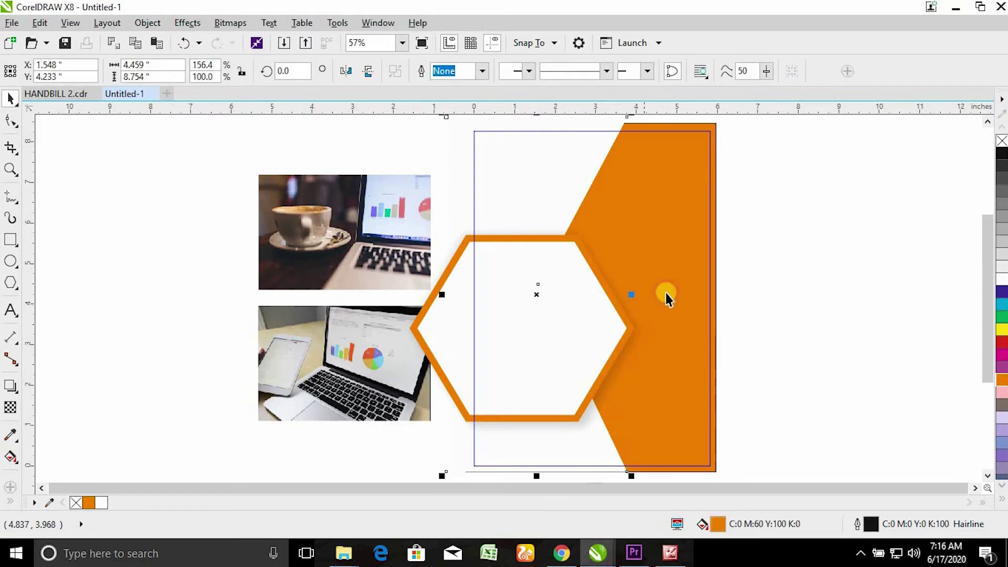
{"action": "left_click_drag", "start_coordinate": [633, 294], "coordinate": [613, 288]}
{"action": "left_click", "coordinate": [843, 244]}
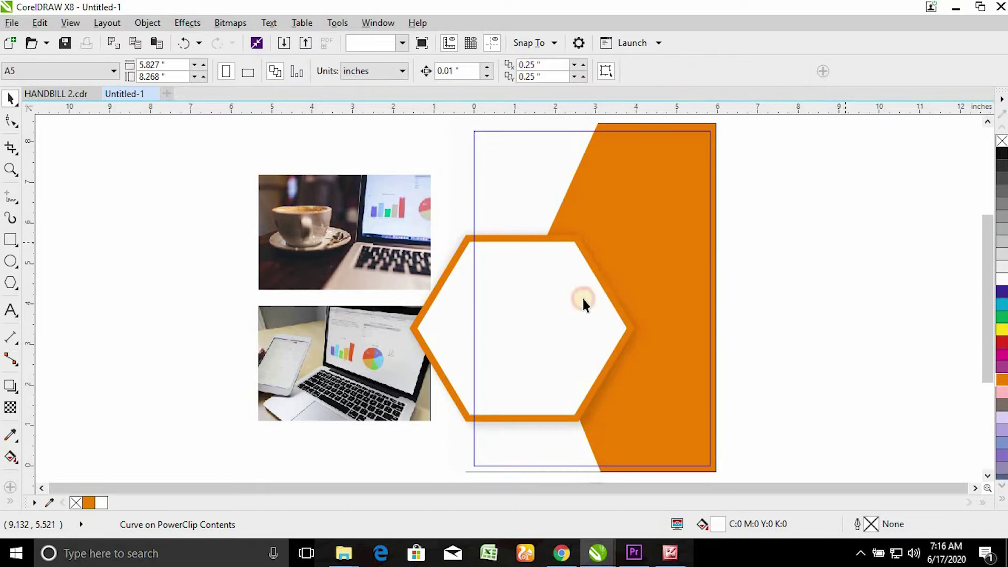
{"action": "left_click", "coordinate": [552, 283]}
{"action": "left_click", "coordinate": [824, 342]}
Duplicate the large hexagon, scale the copy to about 2.51 by 2.08 inches, and place it in the page's lower-right orange area.
{"action": "left_click", "coordinate": [513, 329]}
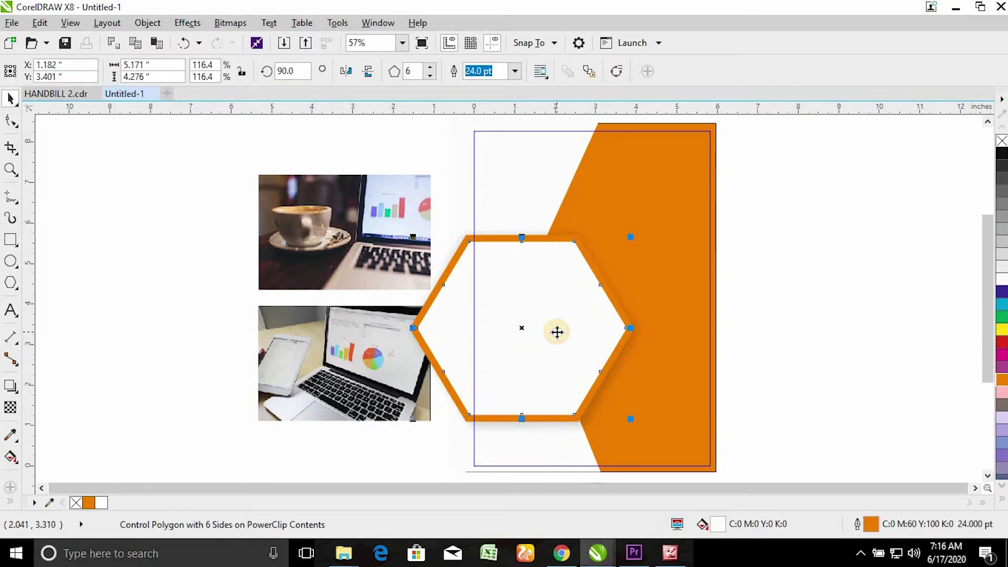
{"action": "left_click_drag", "start_coordinate": [518, 310], "coordinate": [764, 285]}
{"action": "left_click_drag", "start_coordinate": [876, 213], "coordinate": [746, 323]}
{"action": "left_click_drag", "start_coordinate": [705, 387], "coordinate": [666, 410]}
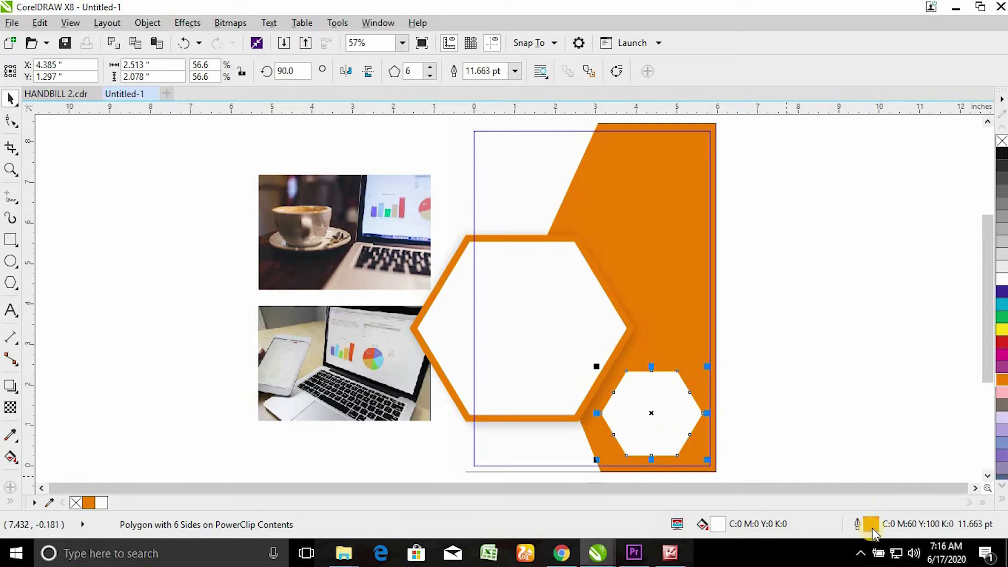
Apply a linear fountain fill to the small hexagon and set its start colour to orange, C0 M60 Y100 K0.
{"action": "left_click", "coordinate": [9, 444]}
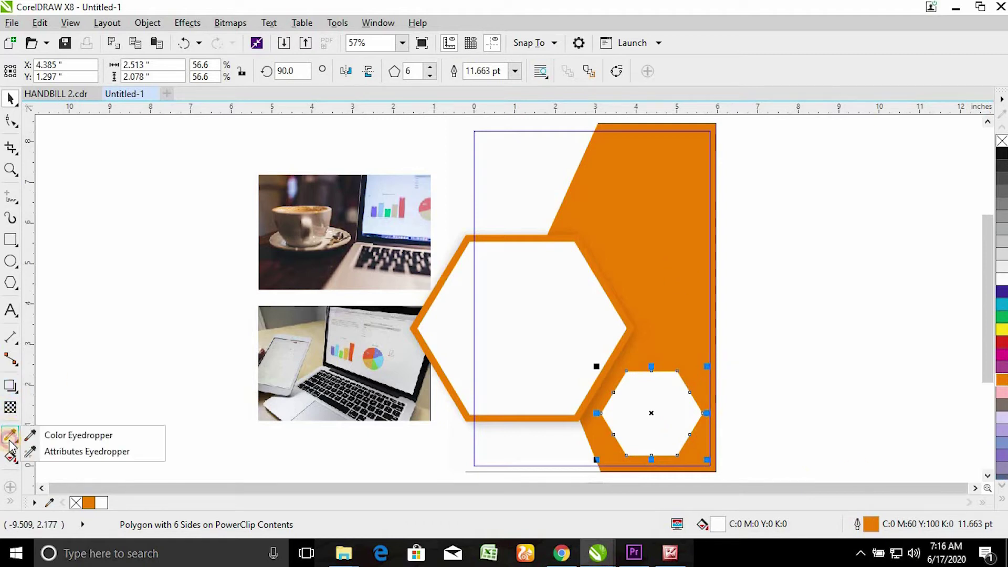
{"action": "left_click", "coordinate": [9, 458]}
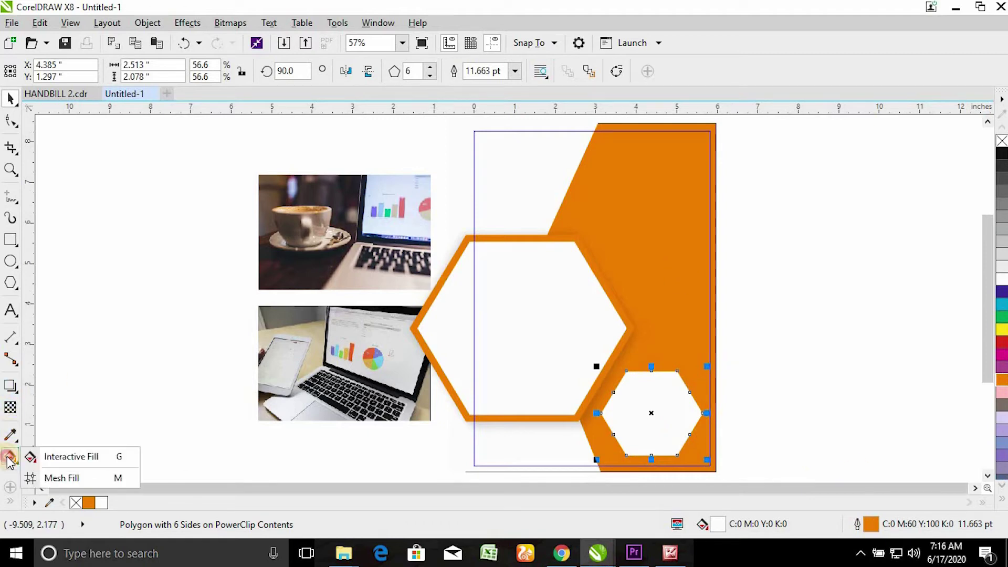
{"action": "left_click", "coordinate": [79, 456]}
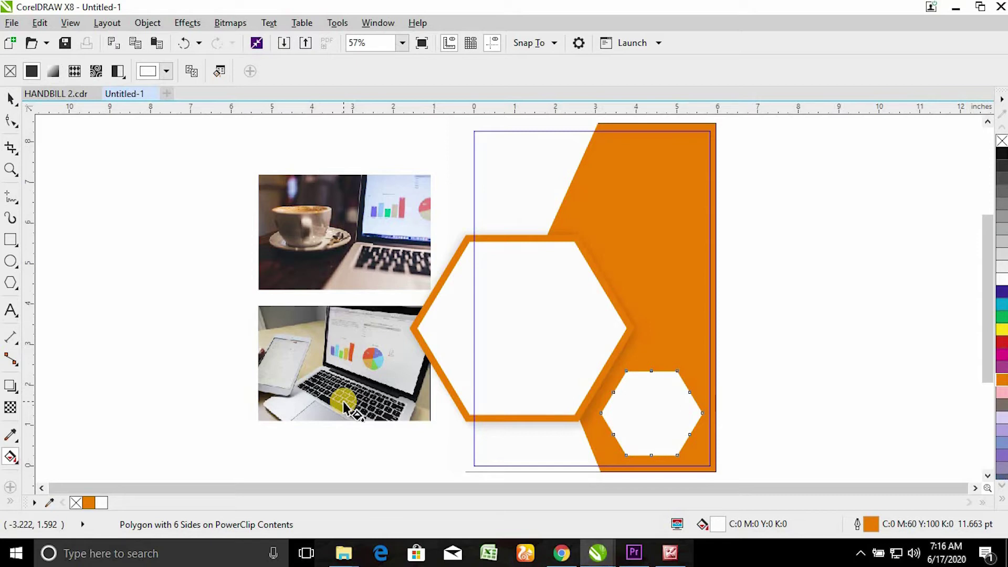
{"action": "key", "text": "F11"}
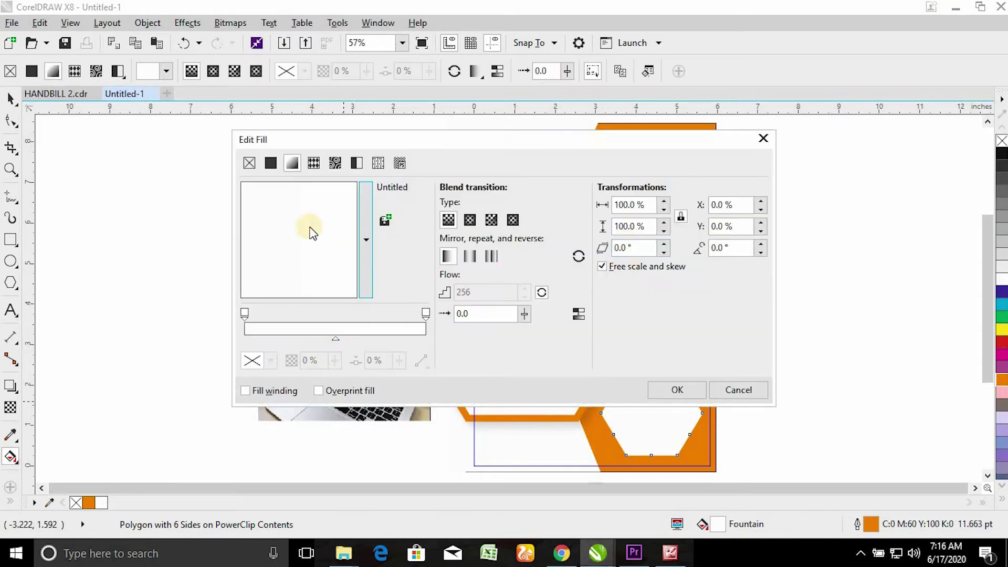
{"action": "left_click", "coordinate": [248, 314]}
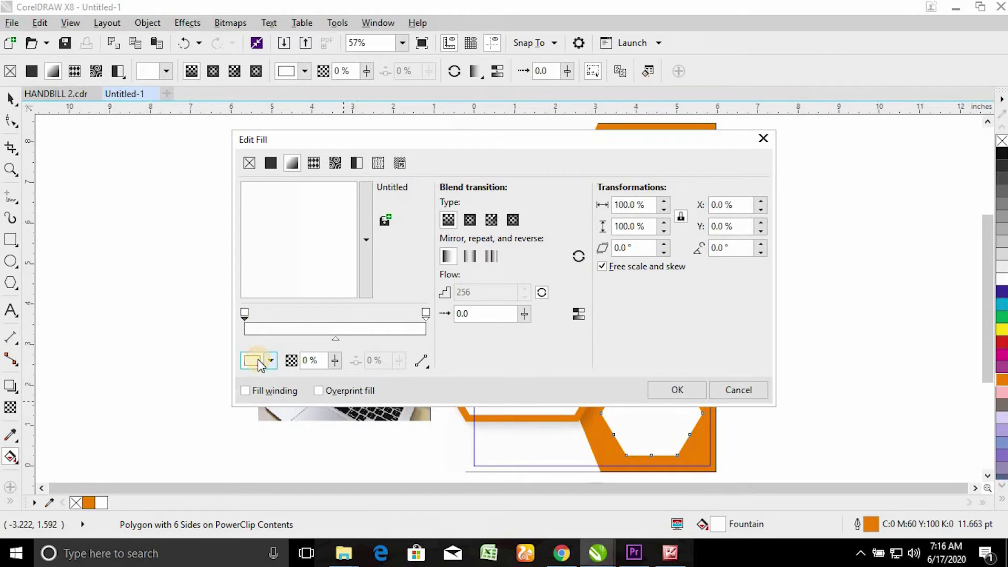
{"action": "left_click", "coordinate": [257, 359]}
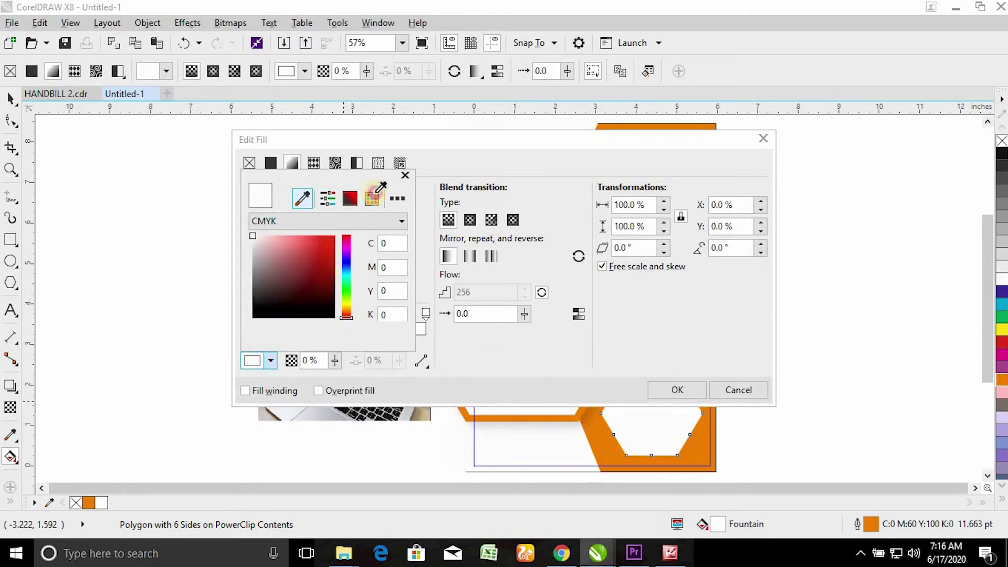
{"action": "left_click", "coordinate": [632, 140]}
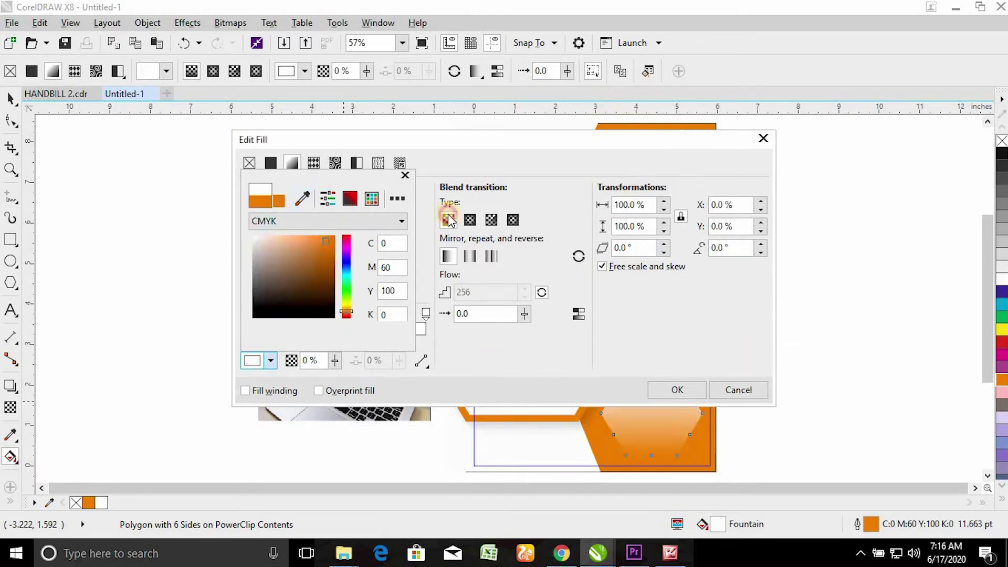
{"action": "left_click", "coordinate": [428, 333]}
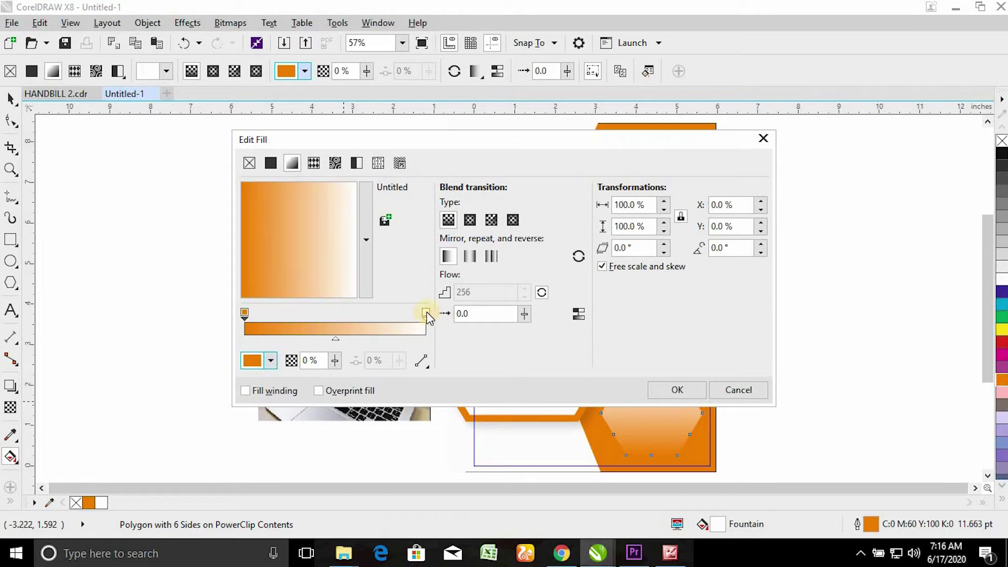
Set the fountain fill's end colour to yellow-orange by sampling the palette orange and lowering magenta to 30.
{"action": "left_click", "coordinate": [426, 314]}
{"action": "left_click", "coordinate": [257, 364]}
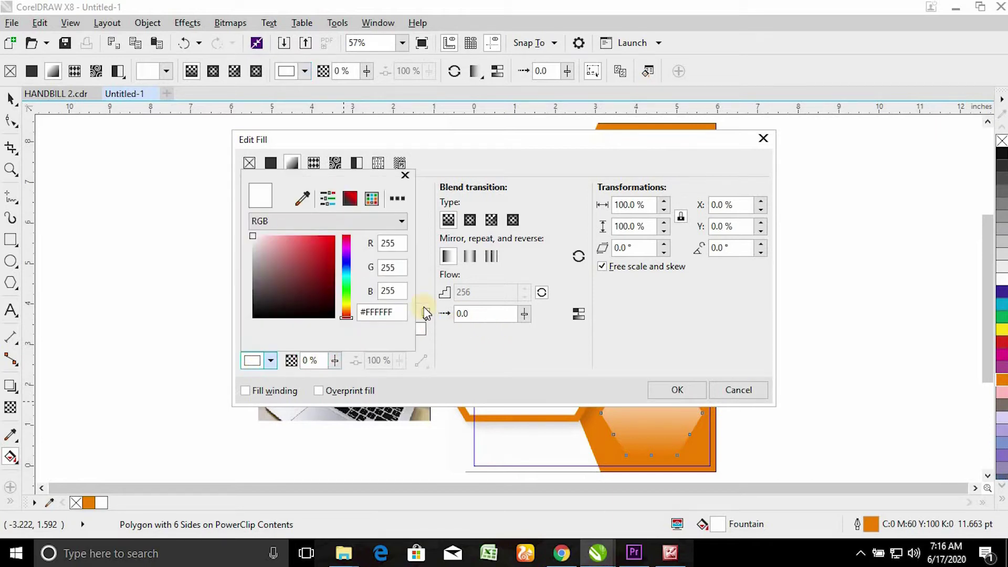
{"action": "left_click", "coordinate": [302, 198]}
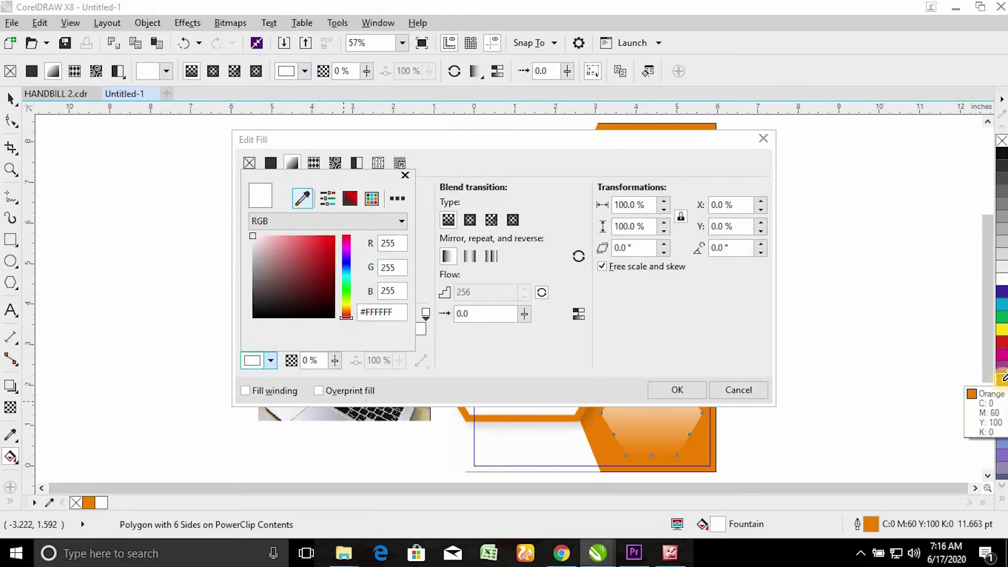
{"action": "left_click", "coordinate": [1002, 379]}
{"action": "left_click", "coordinate": [357, 268]}
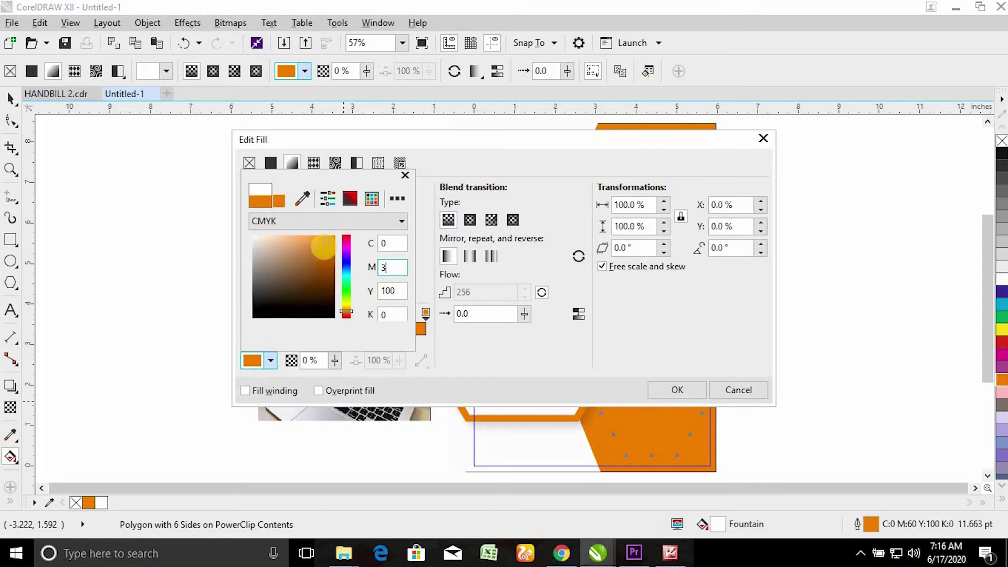
{"action": "type", "text": "30"}
{"action": "left_click", "coordinate": [389, 290]}
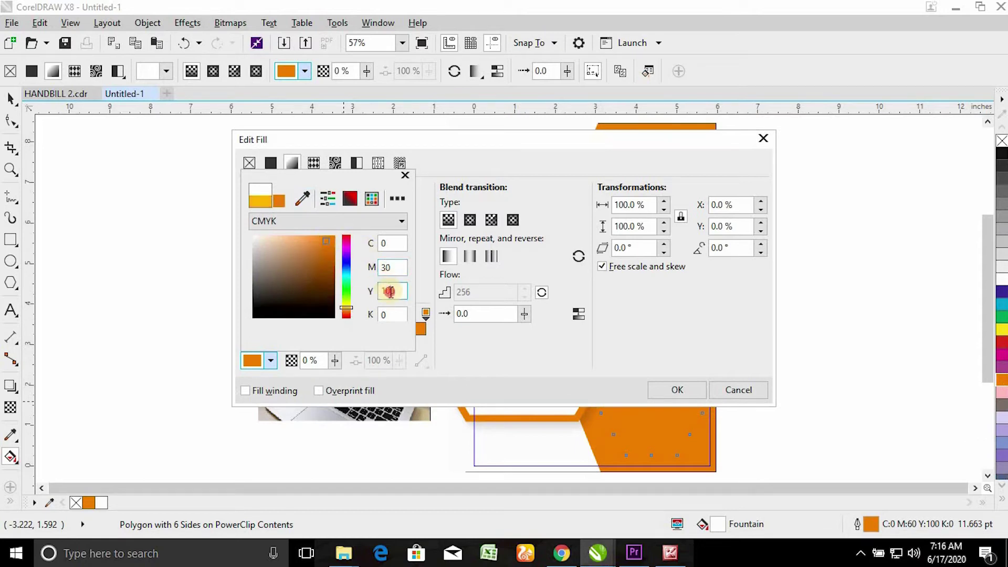
{"action": "left_click", "coordinate": [635, 350]}
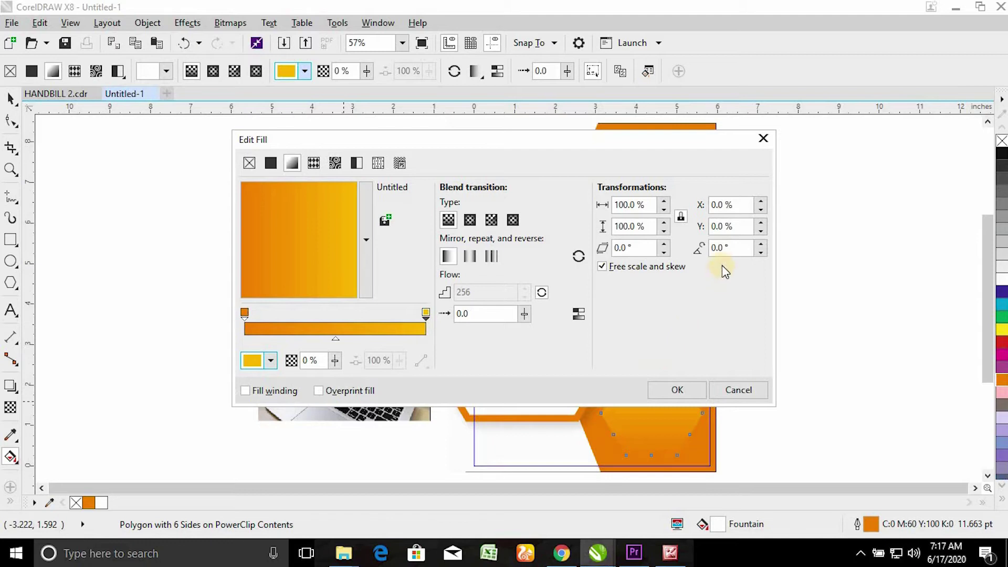
Rotate the small hexagon's fountain fill to 90 degrees and apply it.
{"action": "left_click_drag", "start_coordinate": [727, 246], "coordinate": [676, 252]}
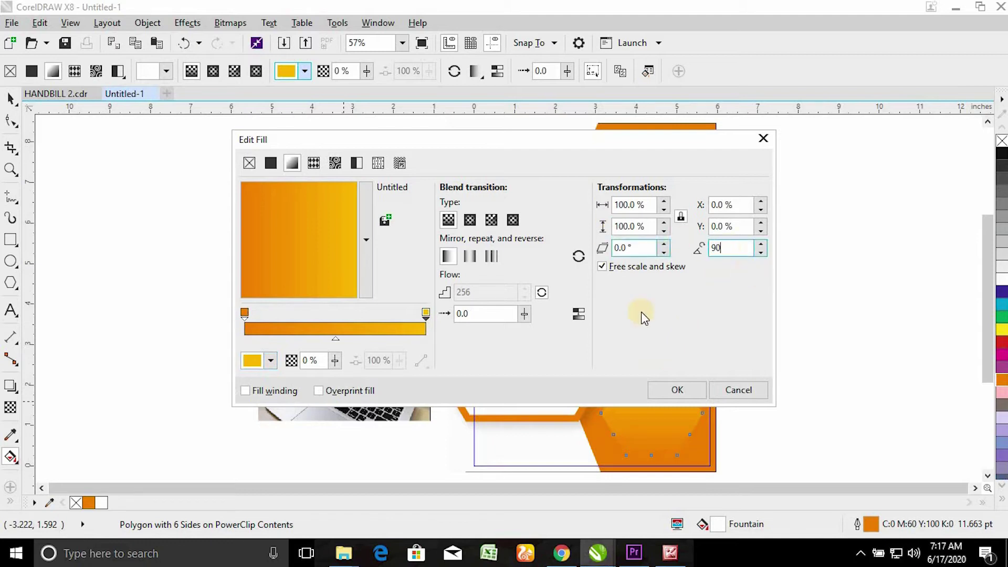
{"action": "key", "text": "Return"}
{"action": "key", "text": "space"}
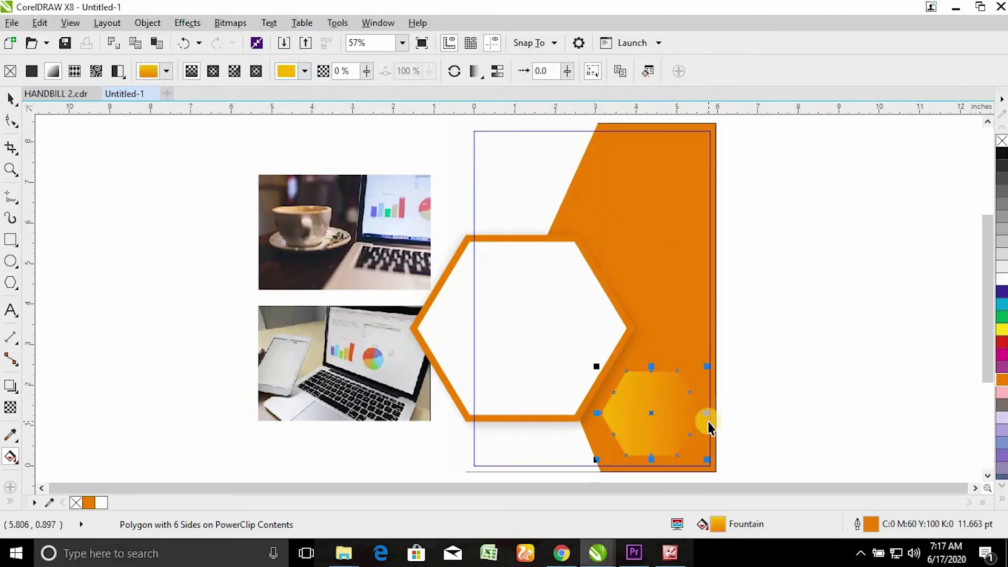
Set the rotation of the small hexagon's fountain fill to 0 degrees and apply it.
{"action": "left_click", "coordinate": [635, 428]}
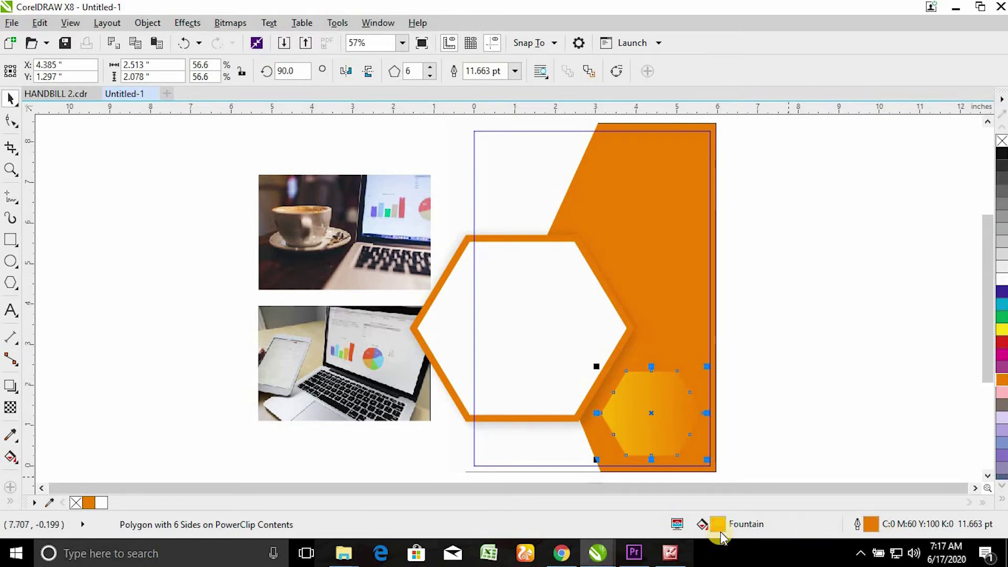
{"action": "double_click", "coordinate": [721, 521]}
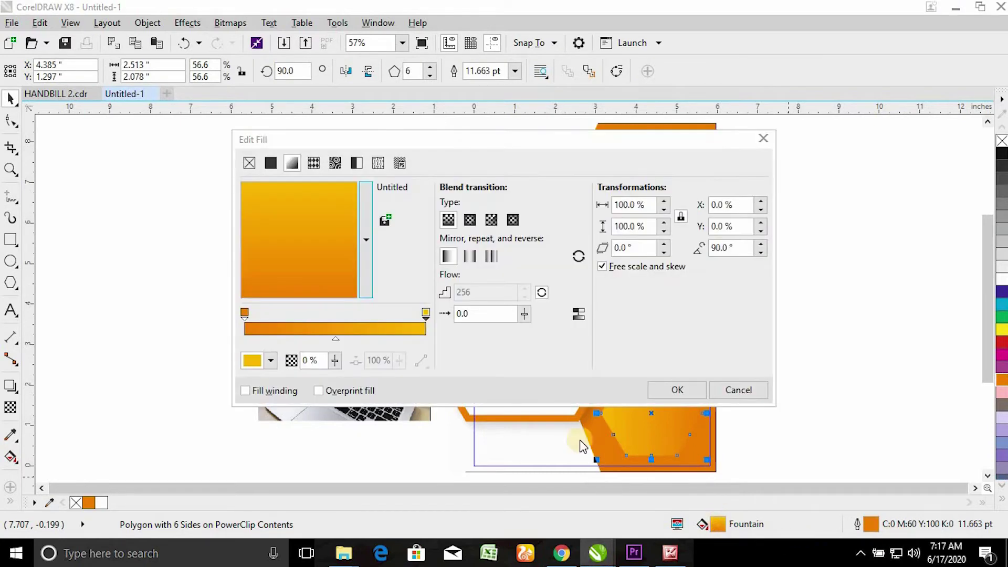
{"action": "left_click", "coordinate": [717, 247]}
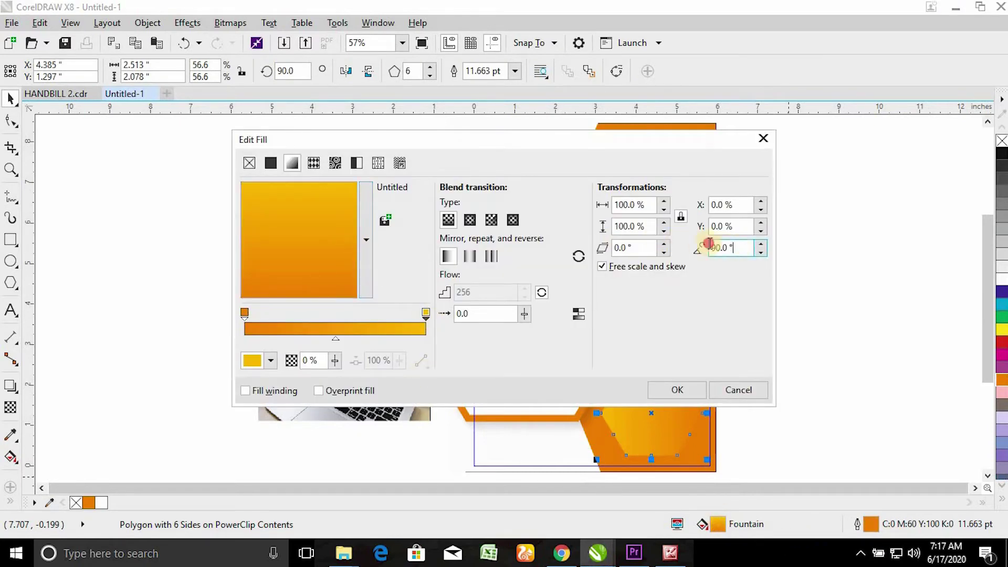
{"action": "type", "text": "0"}
{"action": "key", "text": "Return"}
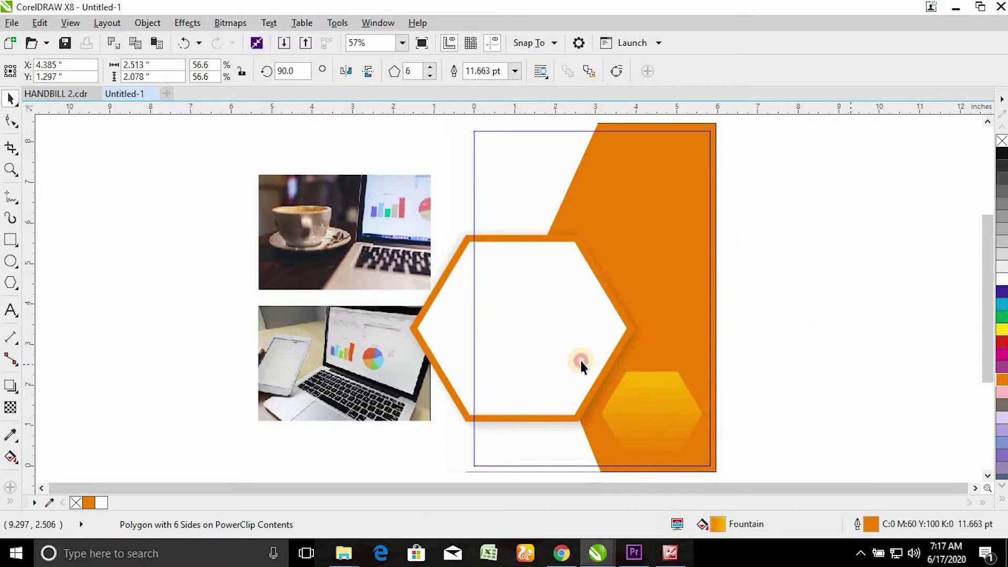
Create a concentric copy of the small gradient hexagon, scaled down to about 2.15 by 1.78 inches.
{"action": "key", "text": "z"}
{"action": "left_click", "coordinate": [758, 450]}
{"action": "key", "text": "space"}
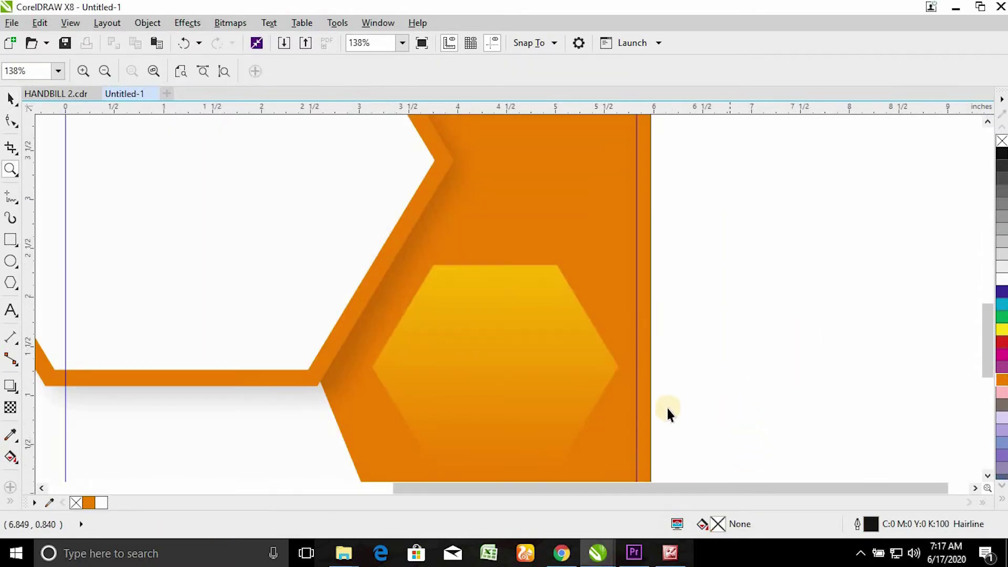
{"action": "left_click", "coordinate": [524, 367]}
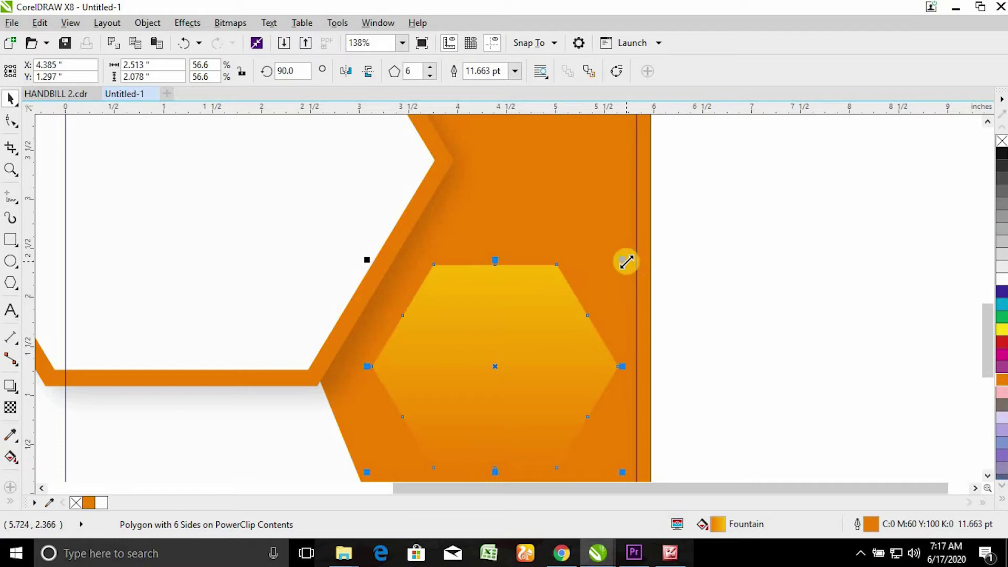
{"action": "left_click_drag", "start_coordinate": [623, 262], "coordinate": [614, 265]}
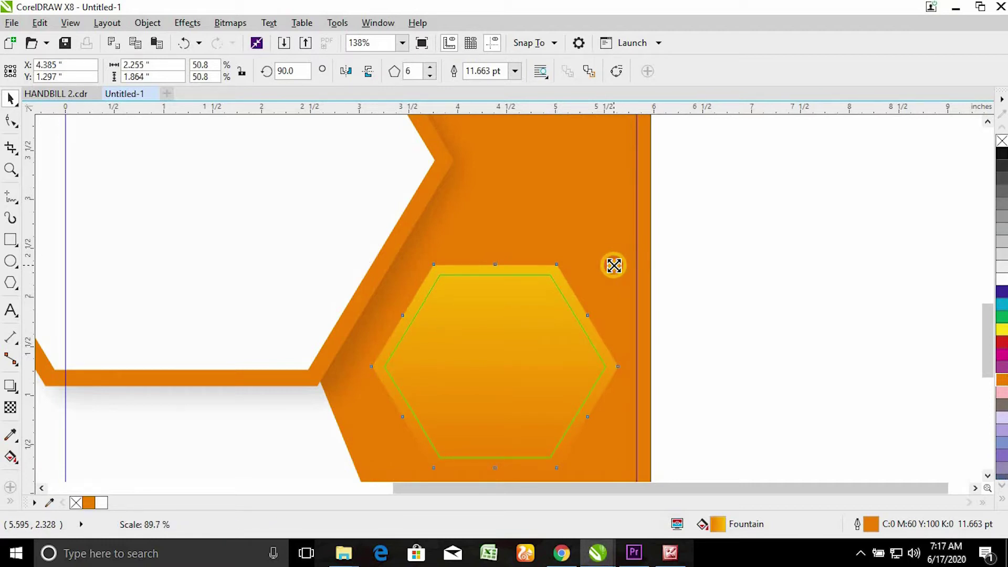
{"action": "mouse_move", "coordinate": [614, 266]}
{"action": "left_mouse_down"}
{"action": "mouse_move", "coordinate": [592, 272]}
{"action": "mouse_move", "coordinate": [587, 261]}
{"action": "mouse_move", "coordinate": [609, 248]}
{"action": "left_mouse_up"}
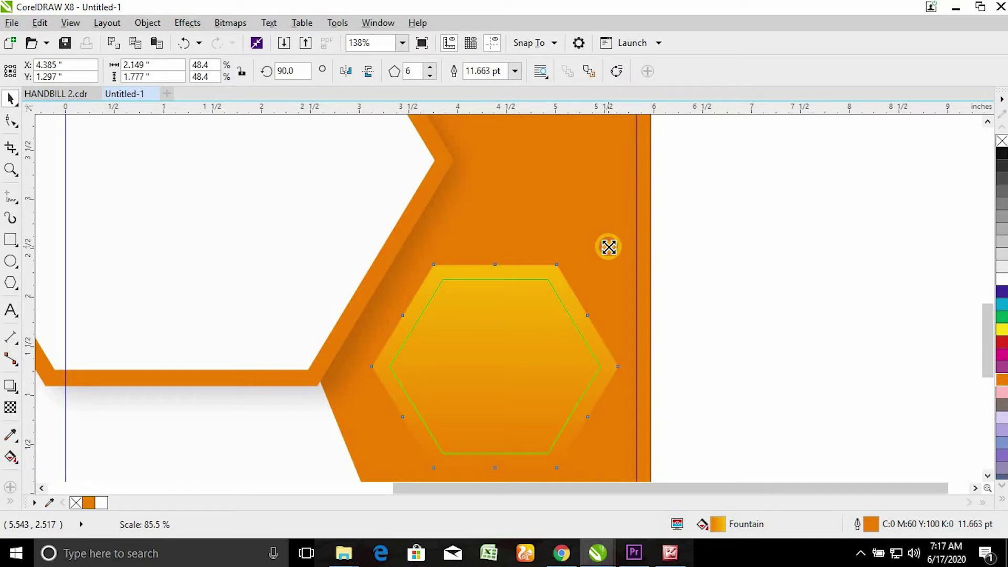
{"action": "left_click_drag", "start_coordinate": [609, 246], "coordinate": [608, 249]}
Remove the inner hexagon's outline and fill it with white.
{"action": "right_click", "coordinate": [1001, 143]}
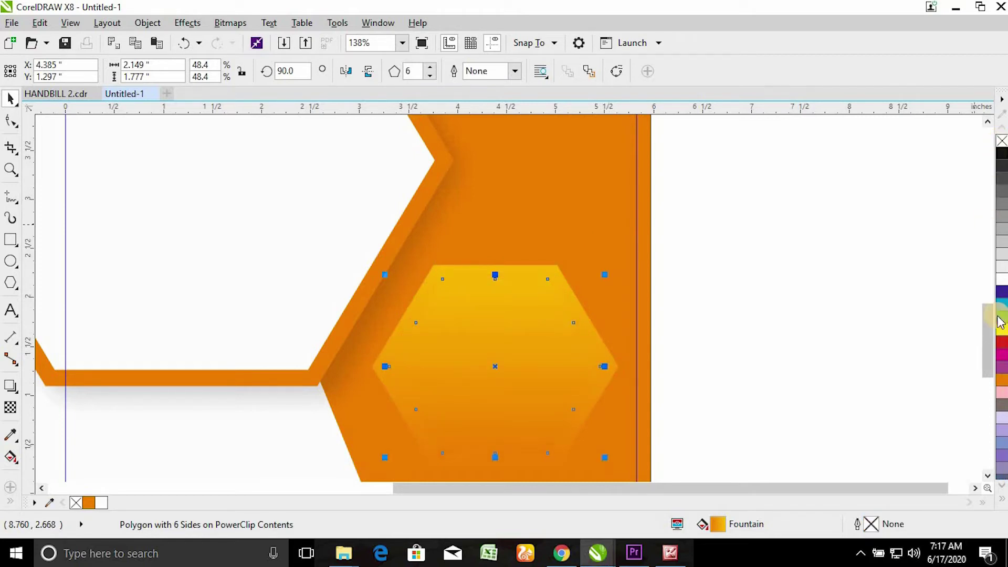
{"action": "left_click", "coordinate": [1002, 279]}
{"action": "left_click", "coordinate": [888, 302]}
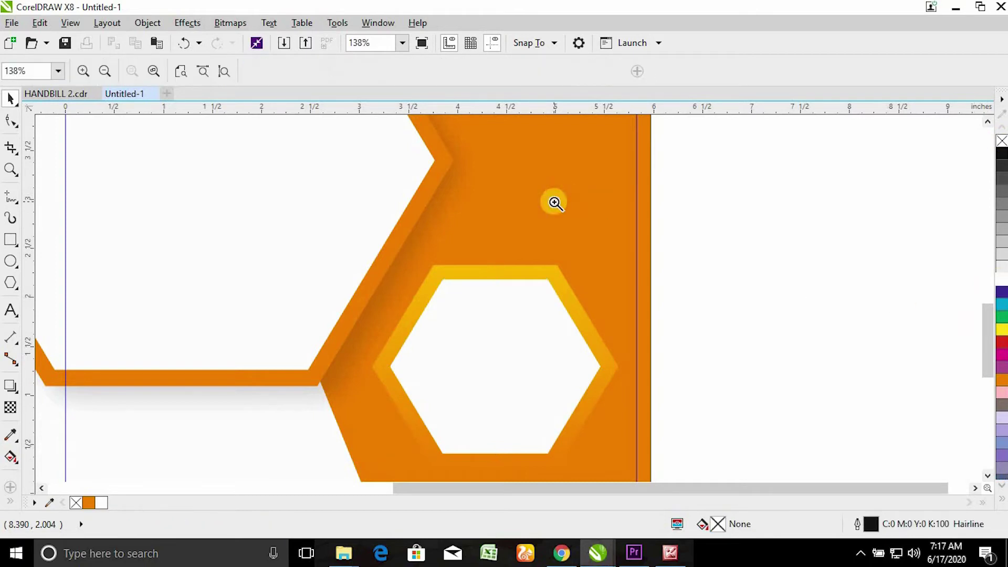
Apply a preset drop shadow that spreads around all sides of the small gradient-filled outer hexagon.
{"action": "key", "text": "z"}
{"action": "key", "text": "F4"}
{"action": "scroll", "coordinate": [603, 228], "scroll_direction": "up", "scroll_amount": 2}
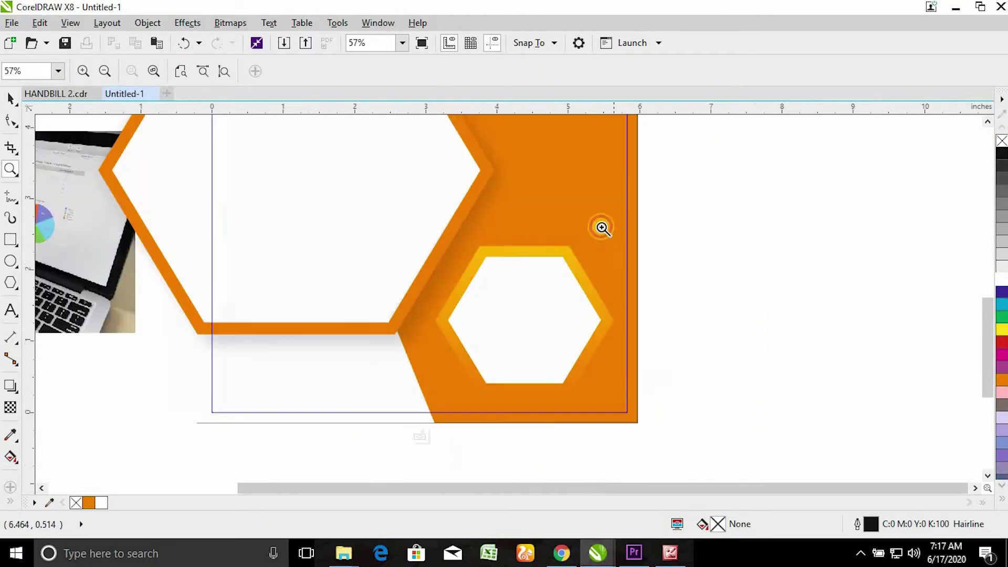
{"action": "left_click", "coordinate": [558, 243]}
{"action": "left_click_drag", "start_coordinate": [376, 198], "coordinate": [704, 462]}
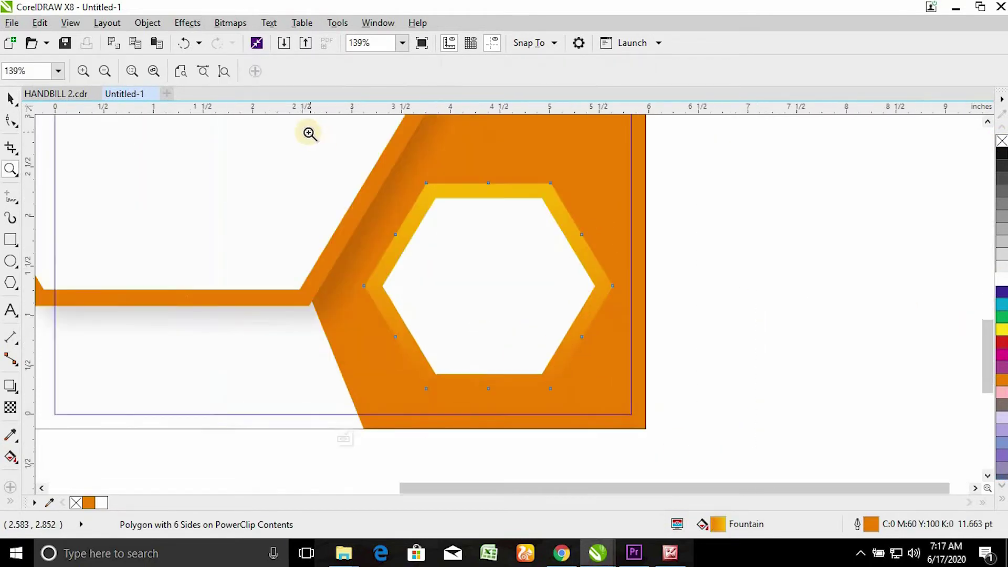
{"action": "key", "text": "space"}
{"action": "left_click", "coordinate": [10, 408]}
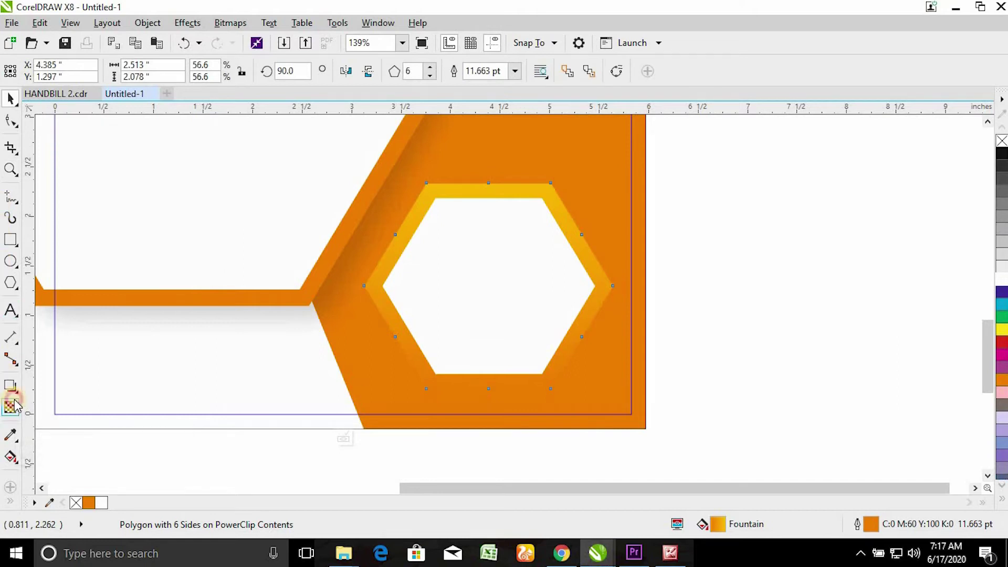
{"action": "left_click", "coordinate": [11, 385]}
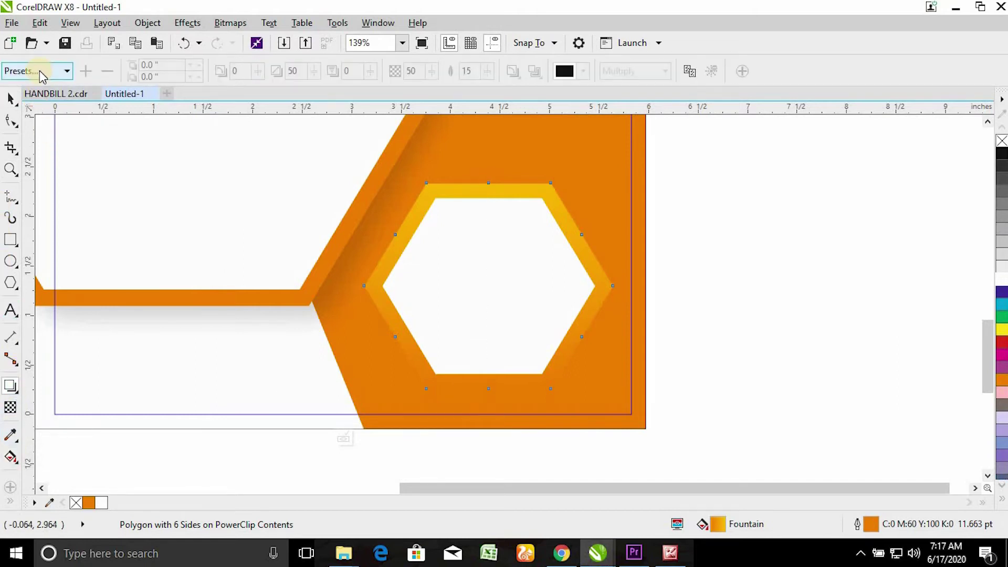
{"action": "left_click", "coordinate": [39, 71]}
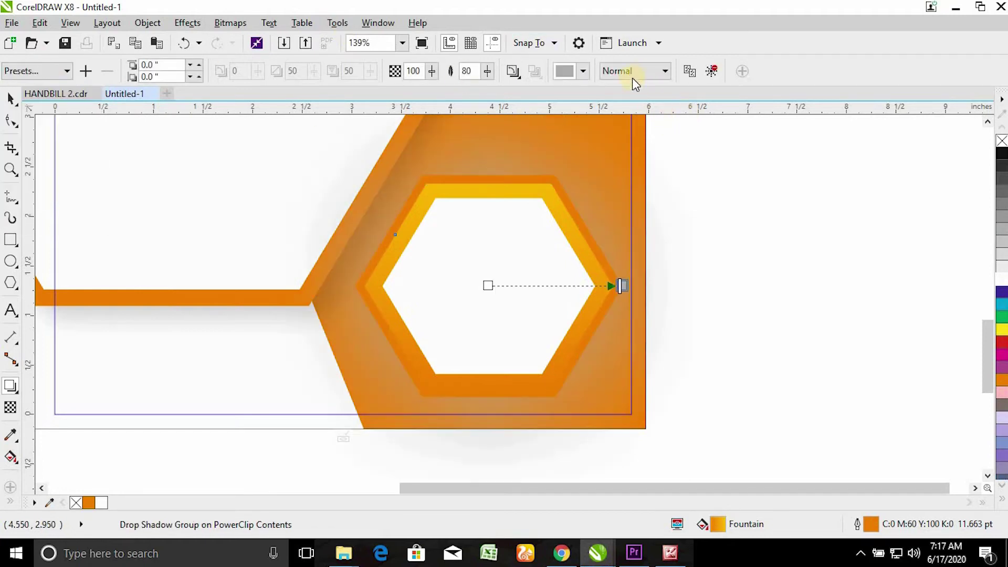
Set the small hexagon's shadow colour to black, with an opacity of 10 and a feathering of 10.
{"action": "left_click", "coordinate": [583, 71]}
{"action": "left_click_drag", "start_coordinate": [651, 182], "coordinate": [688, 259]}
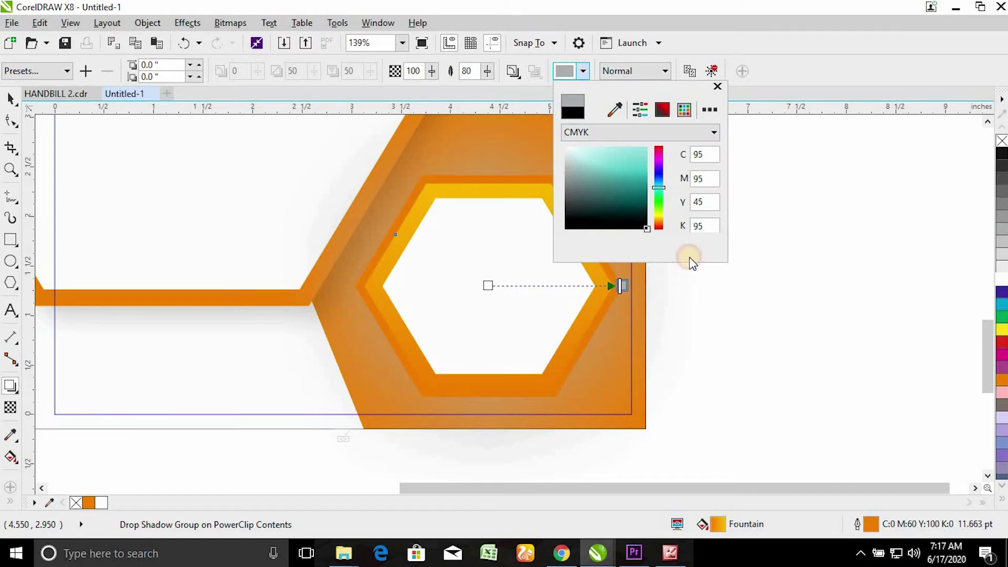
{"action": "left_click", "coordinate": [433, 90]}
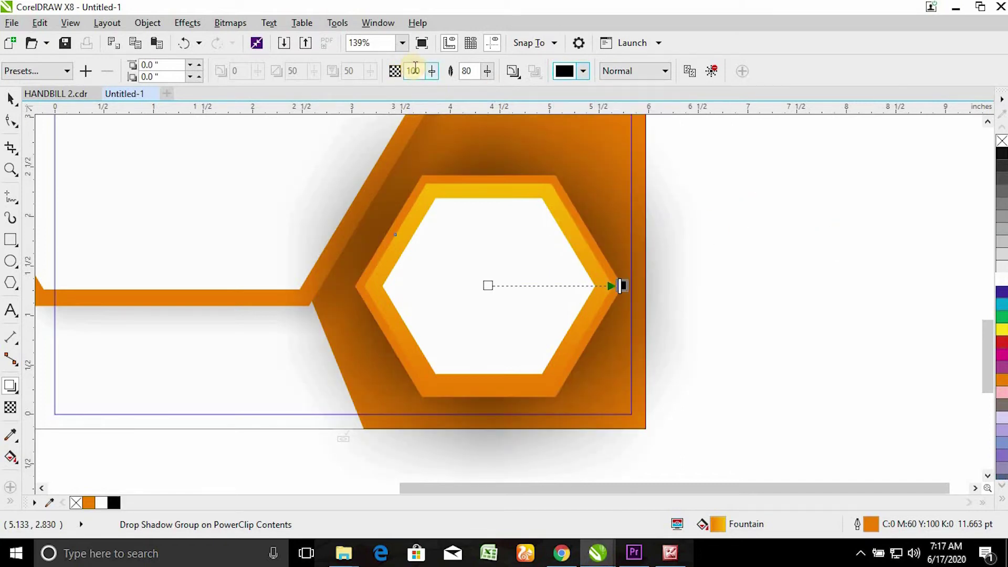
{"action": "left_click_drag", "start_coordinate": [421, 72], "coordinate": [408, 76]}
{"action": "type", "text": "10"}
{"action": "key", "text": "Tab"}
{"action": "type", "text": "10"}
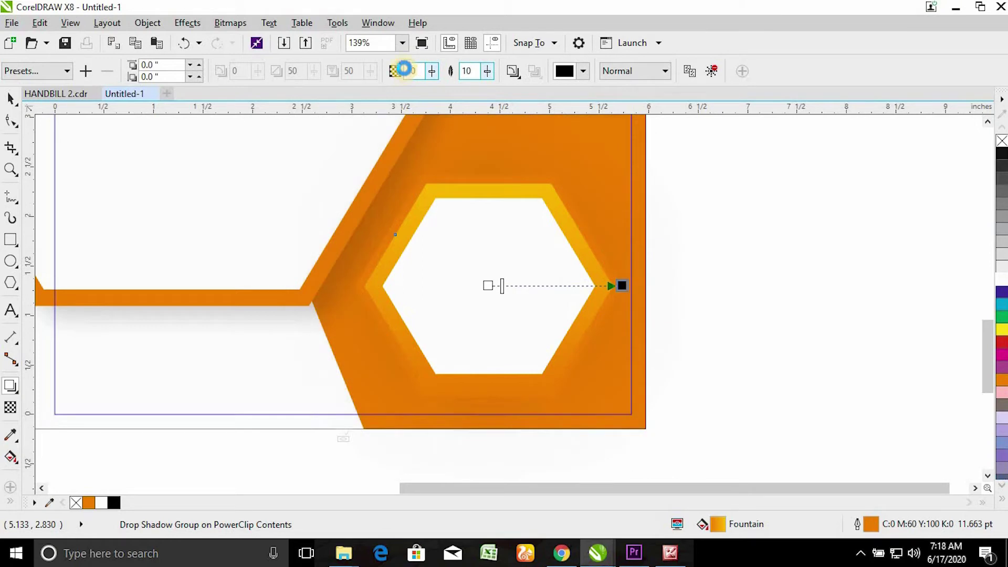
{"action": "left_click", "coordinate": [9, 103]}
{"action": "left_click", "coordinate": [720, 345]}
{"action": "left_click", "coordinate": [545, 290], "text": "ctrl"}
{"action": "left_click_drag", "start_coordinate": [545, 290], "coordinate": [620, 381]}
{"action": "key", "text": "ctrl+z"}
Place the lower laptop photo, the one with the tablet, inside the large hexagon as PowerClip contents.
{"action": "key", "text": "z"}
{"action": "left_click", "coordinate": [400, 191], "text": "shift"}
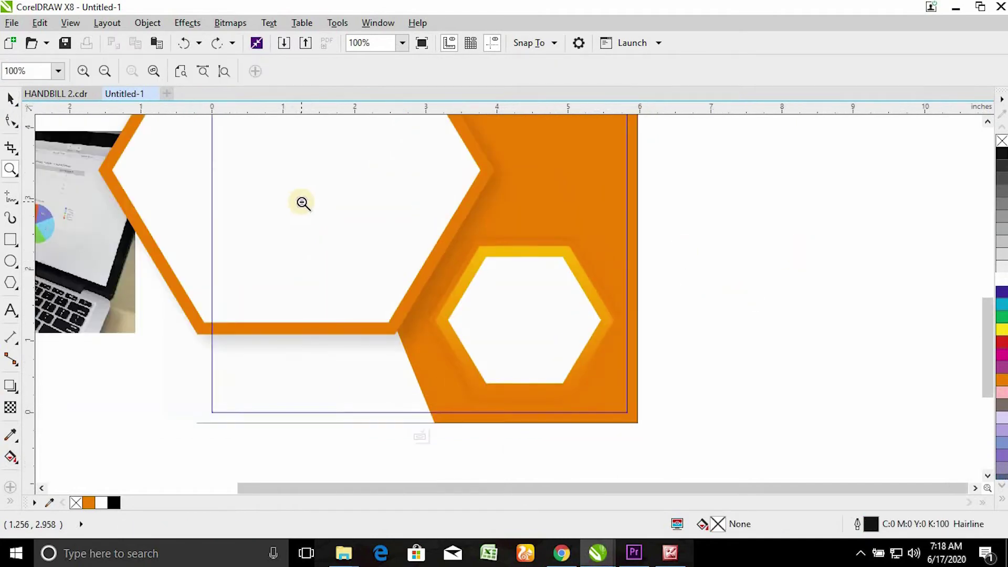
{"action": "left_click", "coordinate": [304, 204], "text": "shift"}
{"action": "left_click", "coordinate": [407, 218], "text": "shift"}
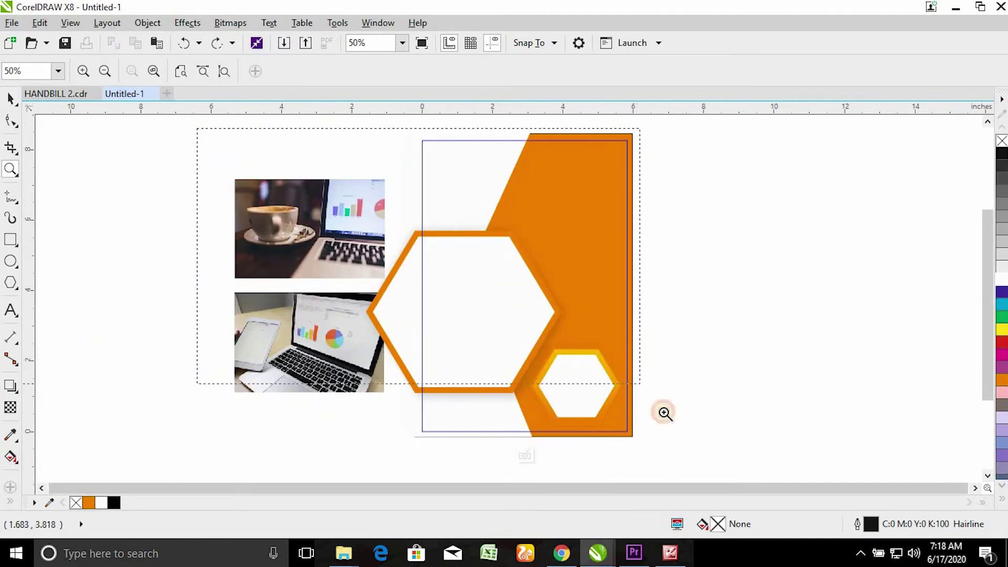
{"action": "scroll", "coordinate": [702, 455], "scroll_direction": "up", "scroll_amount": 1}
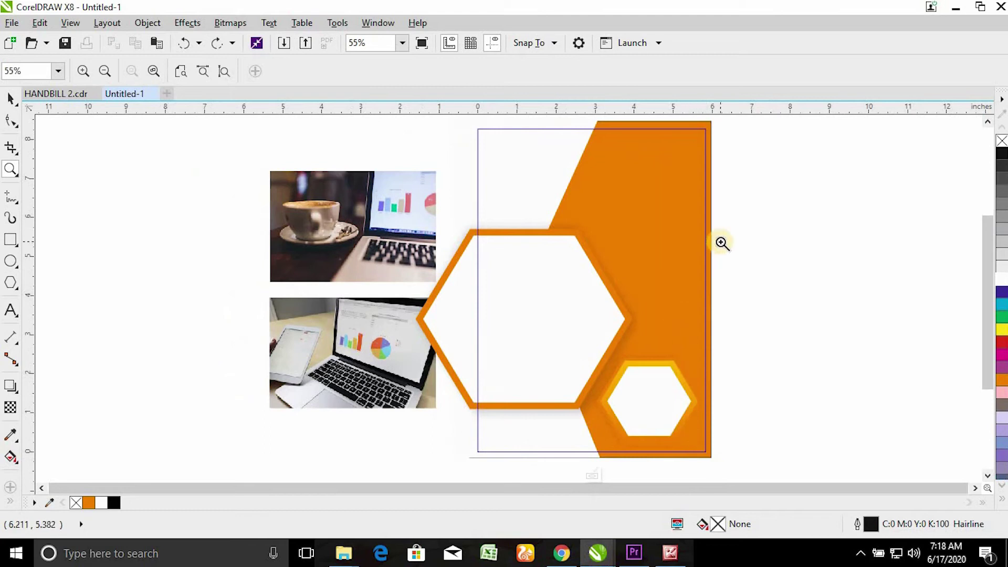
{"action": "key", "text": "space"}
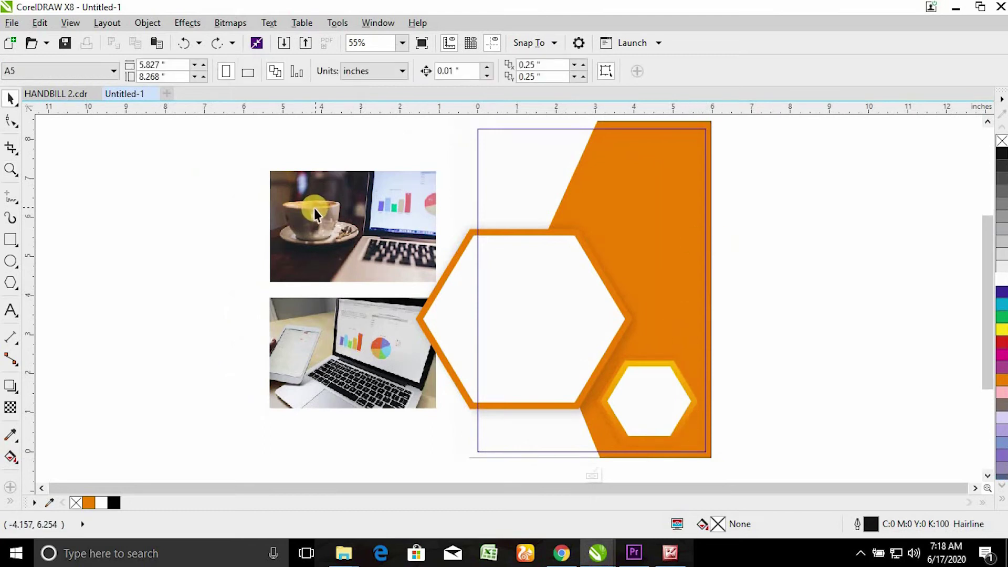
{"action": "left_click", "coordinate": [364, 385]}
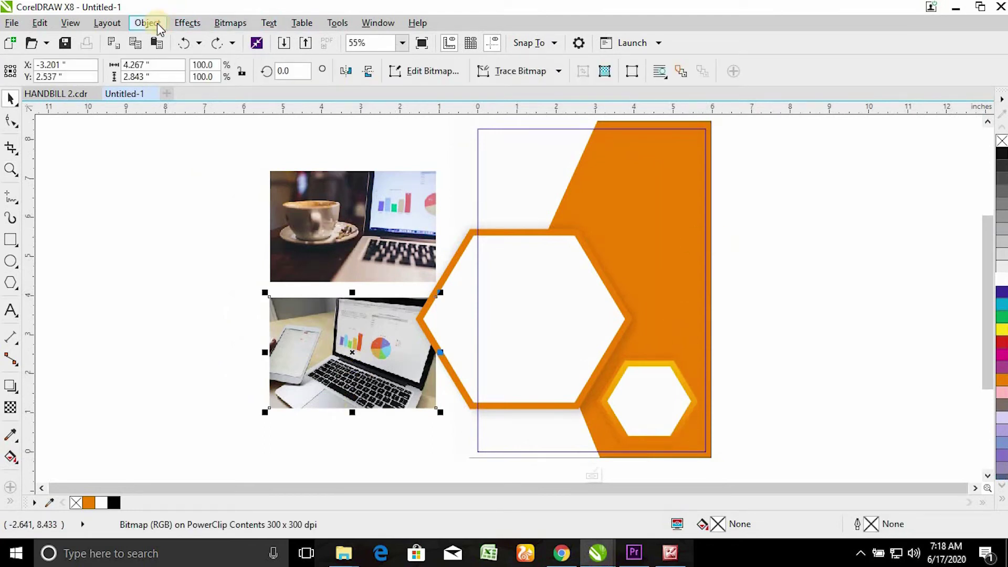
{"action": "left_click", "coordinate": [151, 23]}
{"action": "mouse_move", "coordinate": [277, 158]}
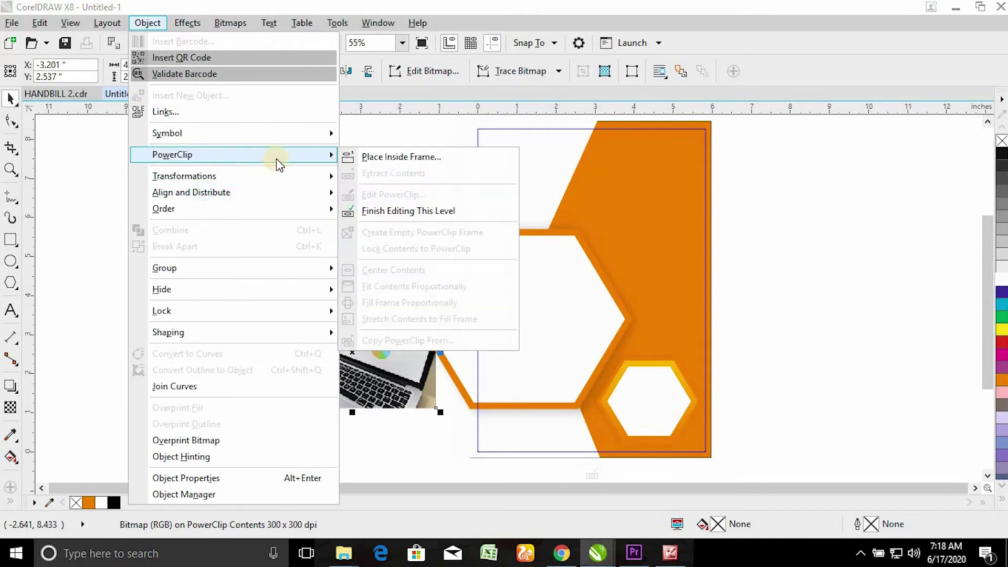
{"action": "left_click", "coordinate": [386, 160]}
{"action": "left_click", "coordinate": [513, 286]}
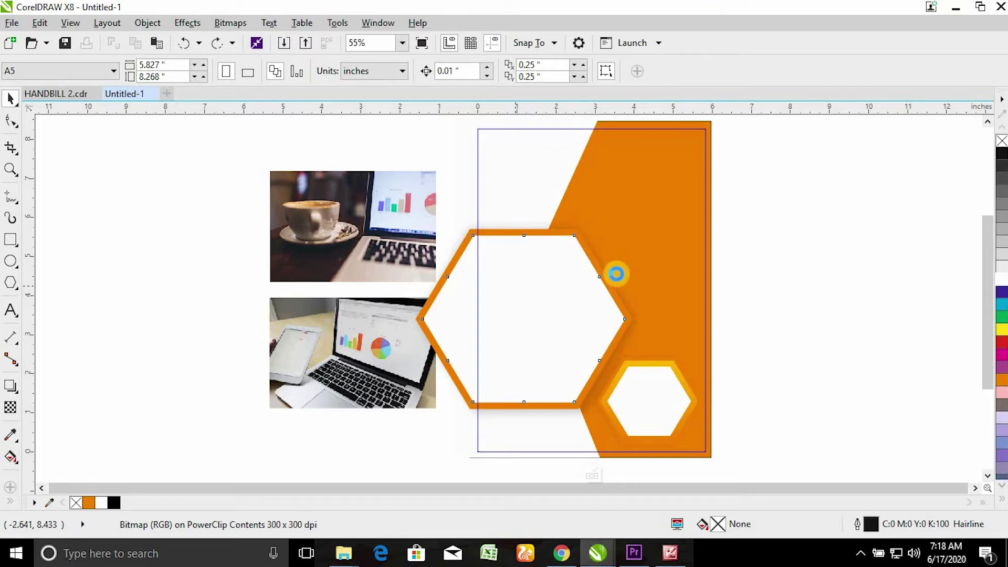
{"action": "left_click", "coordinate": [616, 273]}
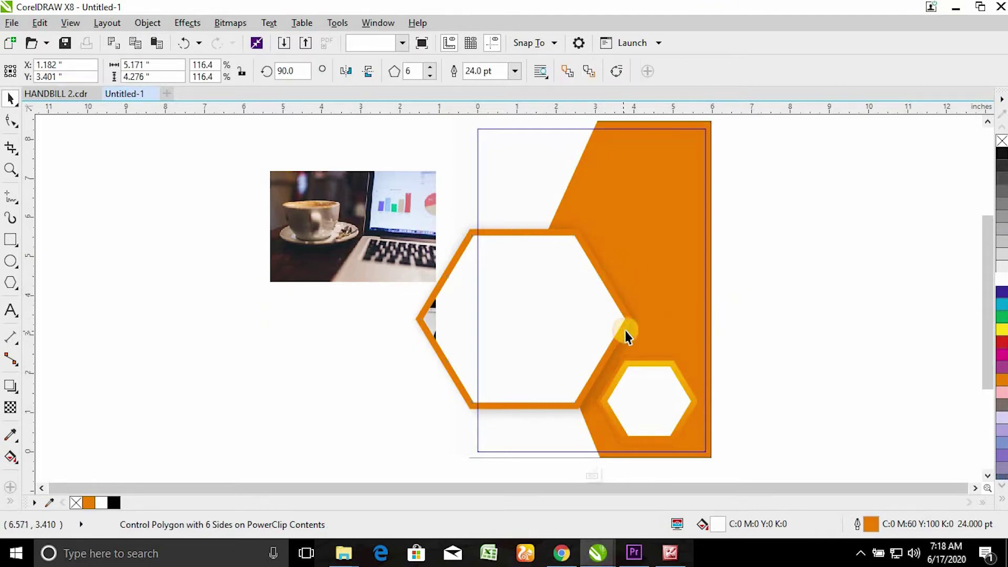
Break the large hexagon's drop shadow group apart.
{"action": "left_click", "coordinate": [641, 330]}
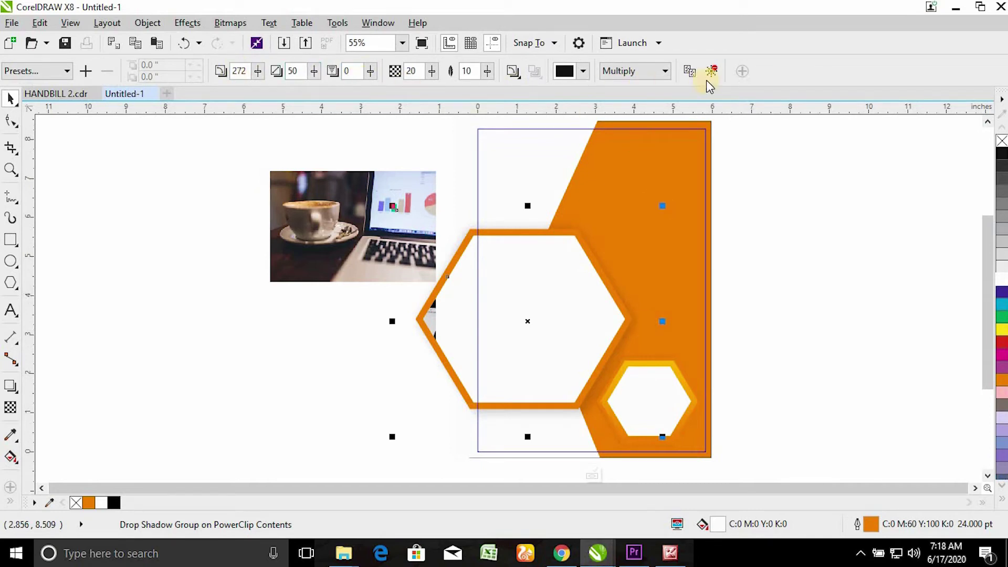
{"action": "left_click", "coordinate": [148, 23]}
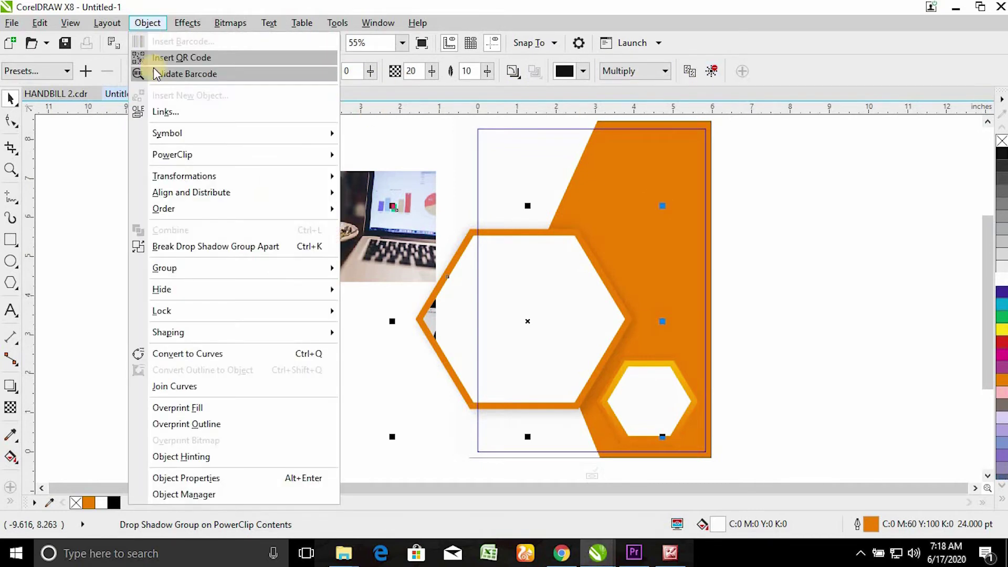
{"action": "left_click", "coordinate": [200, 247]}
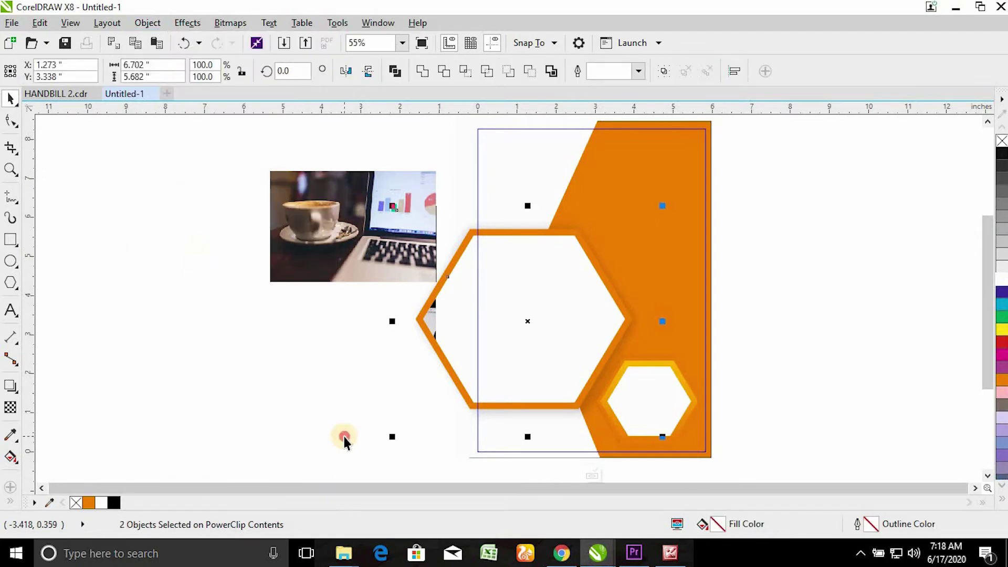
Edit the large hexagon's PowerClip, enlarging the laptop photo to about 6.57 by 4.38 inches and positioning it to cover the frame.
{"action": "left_click", "coordinate": [477, 307]}
{"action": "right_click", "coordinate": [477, 308]}
{"action": "left_click", "coordinate": [558, 110]}
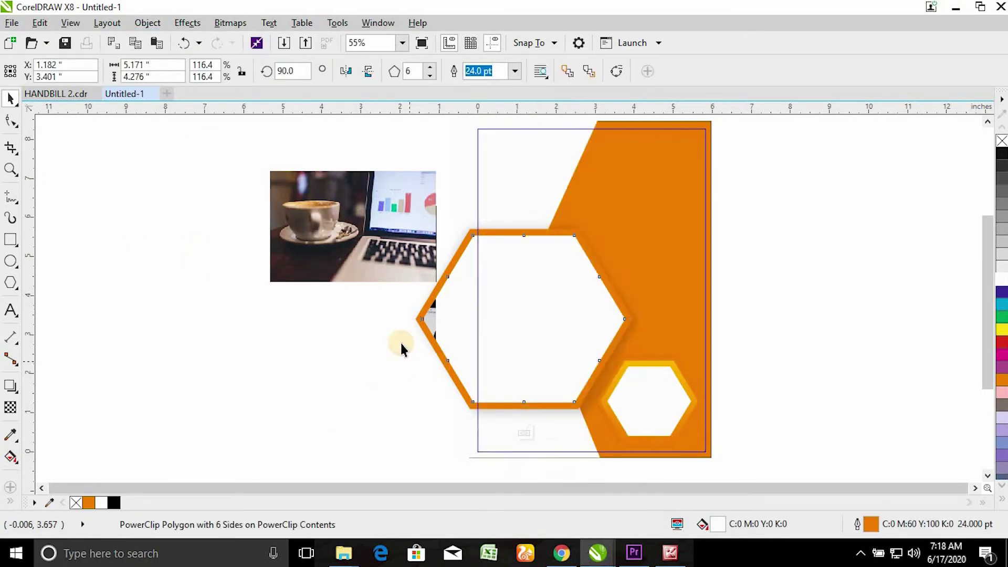
{"action": "left_click_drag", "start_coordinate": [396, 324], "coordinate": [549, 310]}
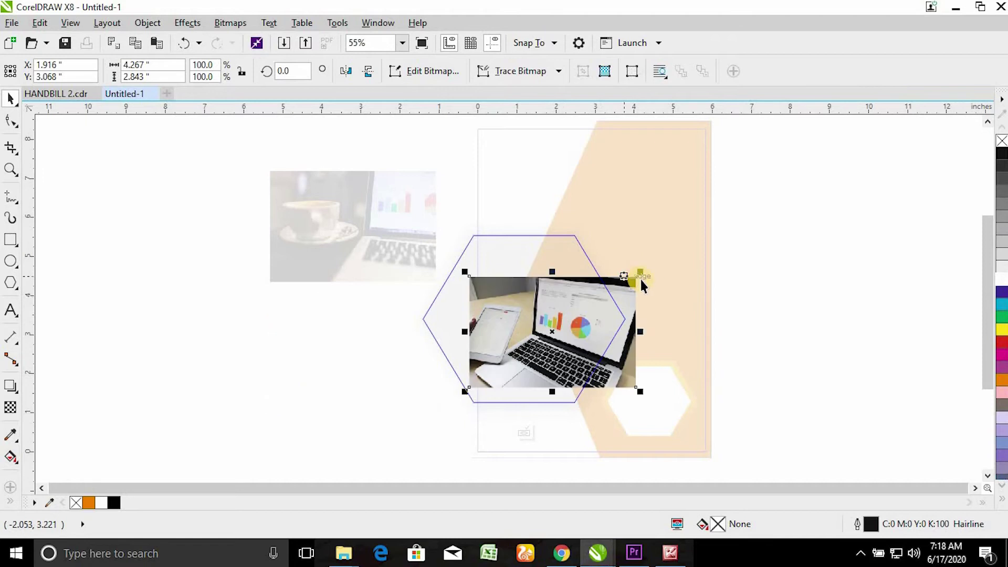
{"action": "left_click_drag", "start_coordinate": [636, 276], "coordinate": [651, 256]}
{"action": "left_click_drag", "start_coordinate": [687, 202], "coordinate": [656, 251]}
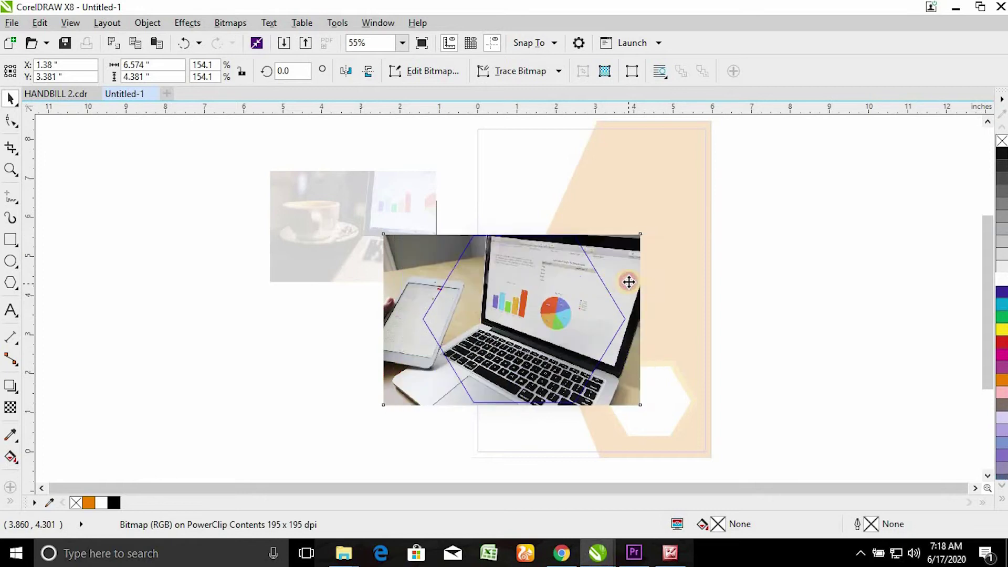
{"action": "left_click_drag", "start_coordinate": [628, 282], "coordinate": [648, 282]}
{"action": "left_click", "coordinate": [805, 317]}
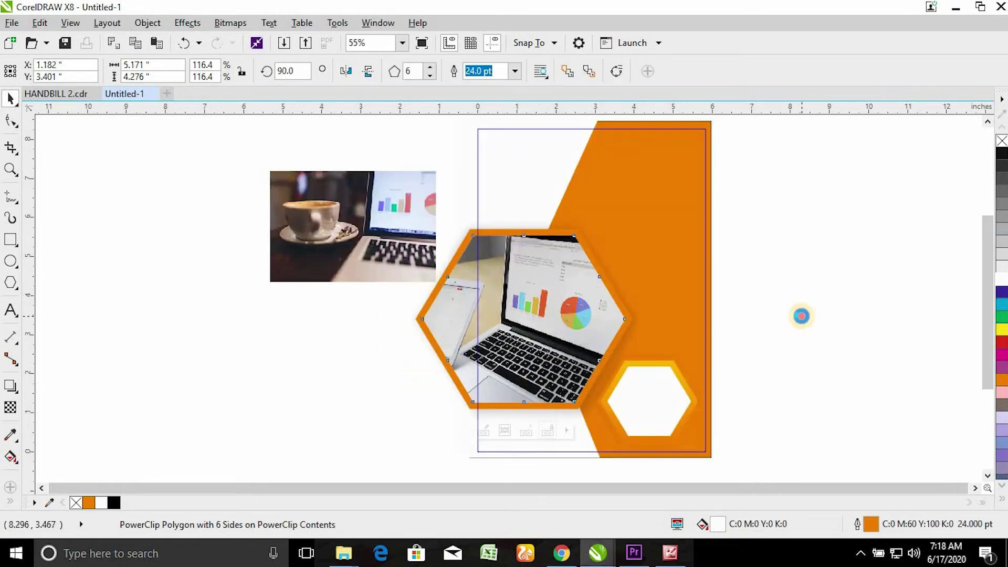
Remove the outline of the page-sized PowerClip rectangle and reopen its contents for editing.
{"action": "left_click", "coordinate": [802, 318]}
{"action": "right_click", "coordinate": [1001, 142]}
{"action": "right_click", "coordinate": [666, 207]}
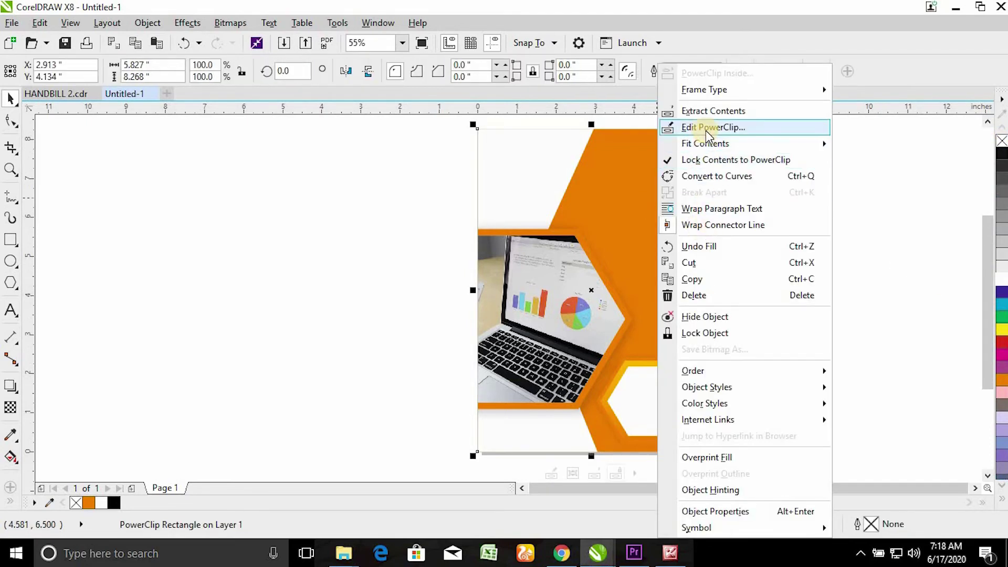
{"action": "mouse_move", "coordinate": [710, 148]}
{"action": "left_click", "coordinate": [707, 129]}
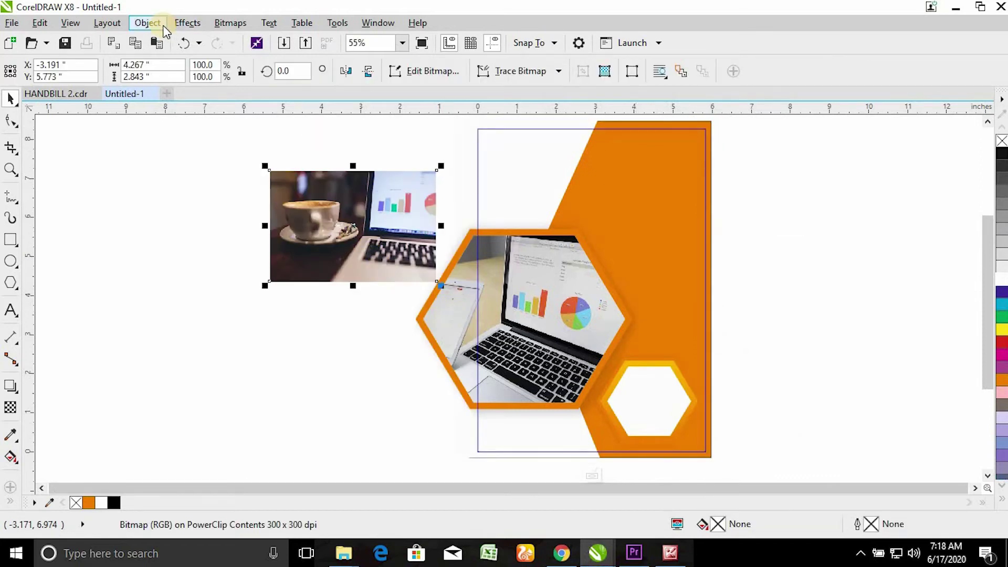
Place the coffee cup laptop photo inside the small hexagon as PowerClip contents.
{"action": "left_click", "coordinate": [195, 22]}
{"action": "left_click", "coordinate": [147, 22]}
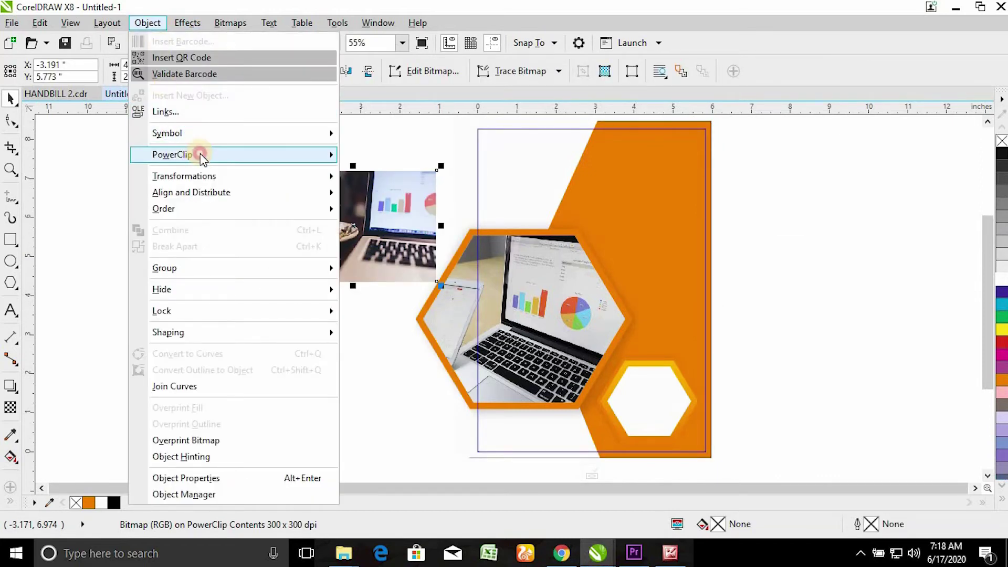
{"action": "left_click", "coordinate": [374, 154]}
{"action": "left_click", "coordinate": [656, 411]}
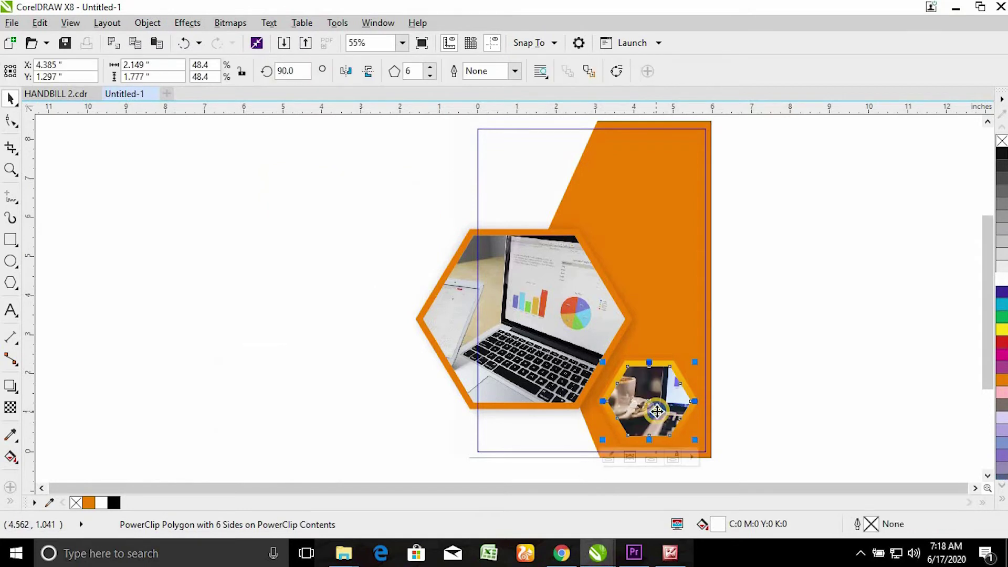
Edit the small hexagon's PowerClip, shrinking the photo to about 3.15 by 2.1 inches over the frame, and finish editing both PowerClips.
{"action": "right_click", "coordinate": [657, 412]}
{"action": "left_click", "coordinate": [748, 249]}
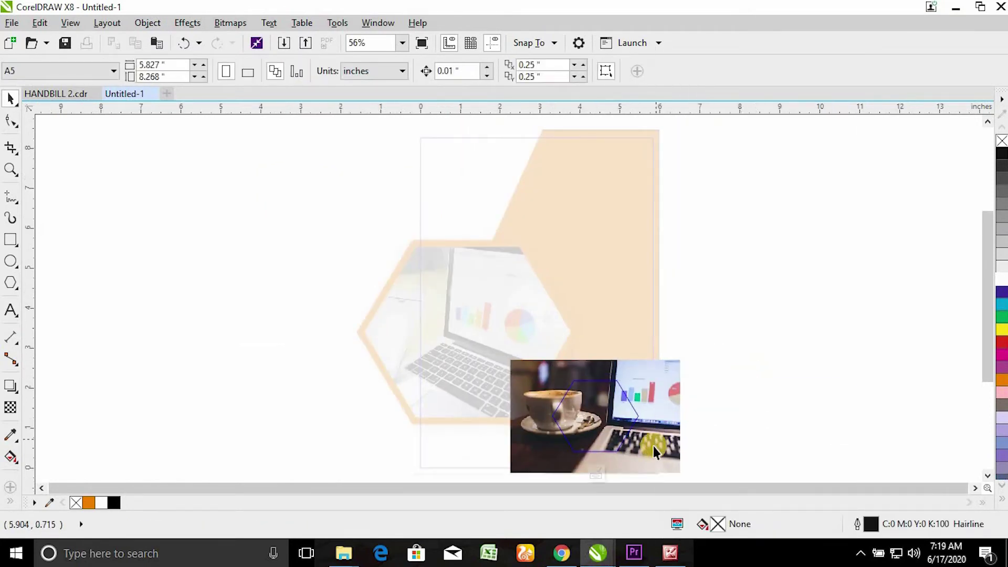
{"action": "scroll", "coordinate": [654, 445], "scroll_direction": "up", "scroll_amount": 2}
{"action": "left_click", "coordinate": [651, 450]}
{"action": "left_click_drag", "start_coordinate": [711, 285], "coordinate": [679, 314]}
{"action": "mouse_move", "coordinate": [607, 375]}
{"action": "left_mouse_down"}
{"action": "mouse_move", "coordinate": [574, 434]}
{"action": "mouse_move", "coordinate": [602, 383]}
{"action": "left_mouse_up"}
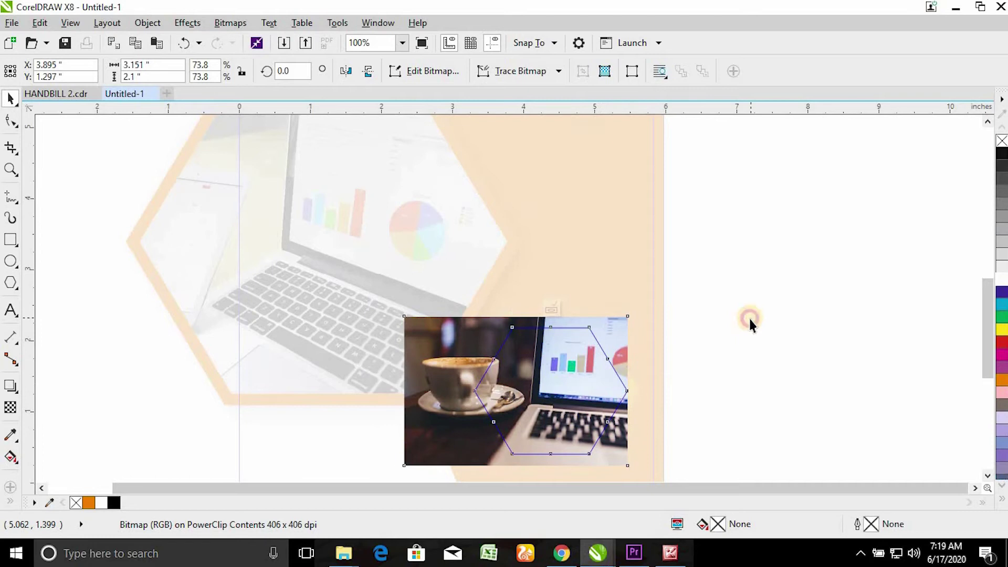
{"action": "key", "text": "ctrl+z"}
{"action": "left_click", "coordinate": [786, 425]}
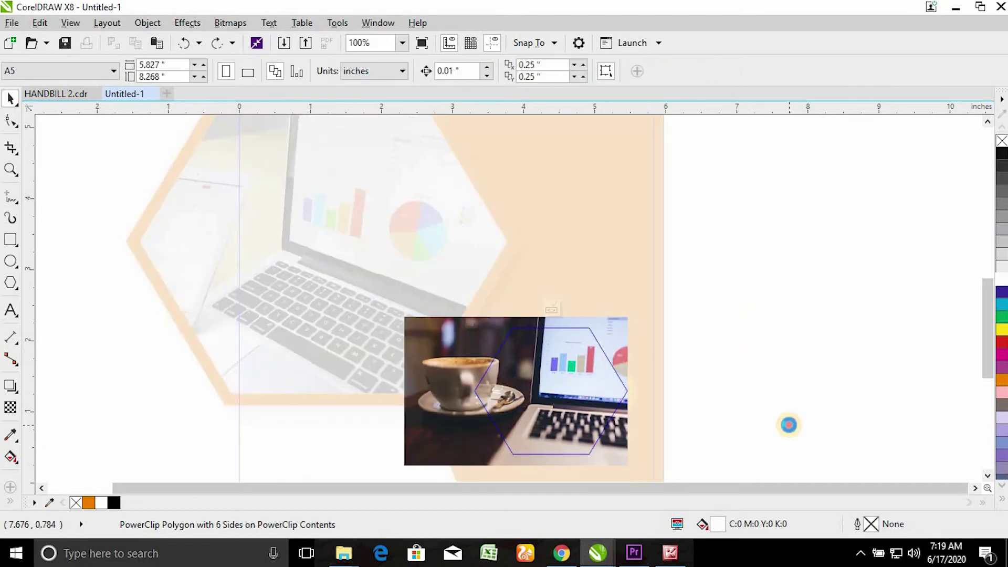
{"action": "left_click", "coordinate": [788, 423]}
{"action": "left_click", "coordinate": [788, 423]}
{"action": "left_click", "coordinate": [795, 395]}
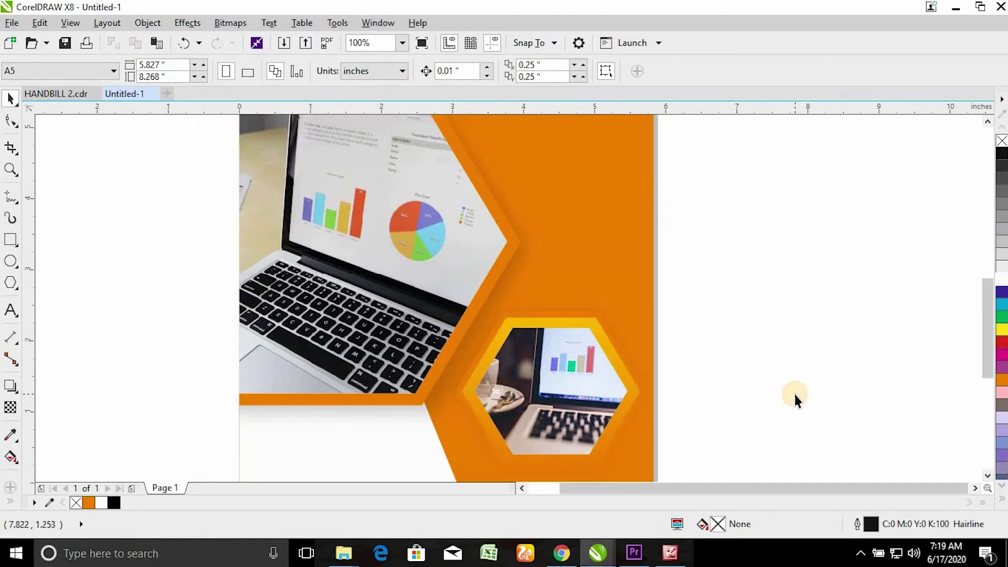
Reopen the contents of the page-sized PowerClip rectangle for editing.
{"action": "key", "text": "shift+F4"}
{"action": "right_click", "coordinate": [506, 231]}
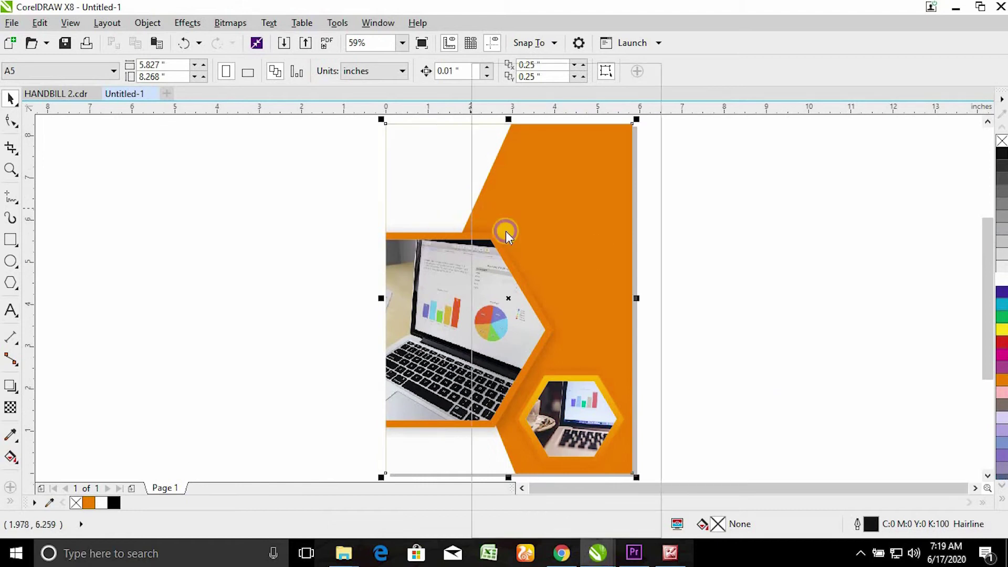
{"action": "left_click", "coordinate": [525, 131]}
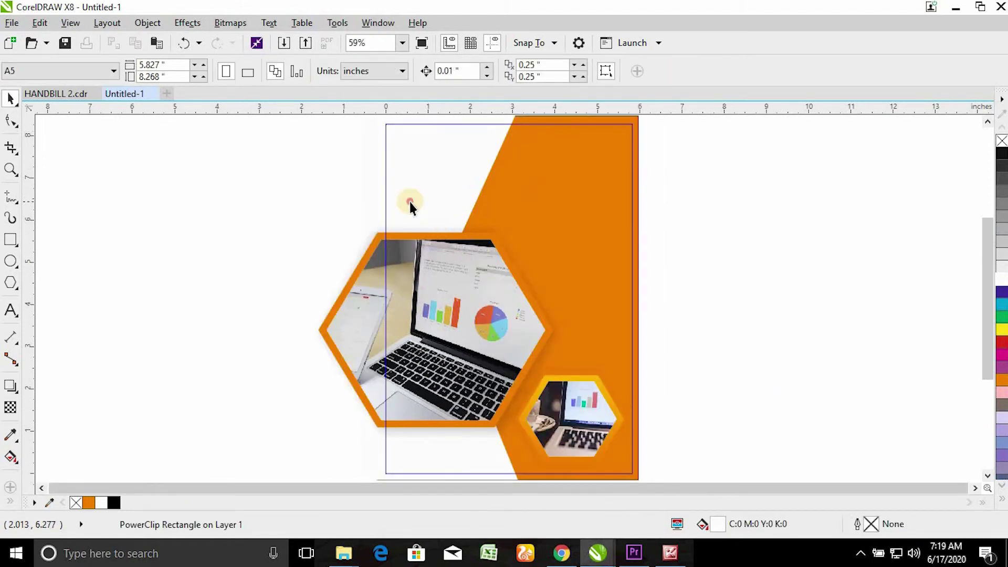
{"action": "left_click", "coordinate": [708, 236]}
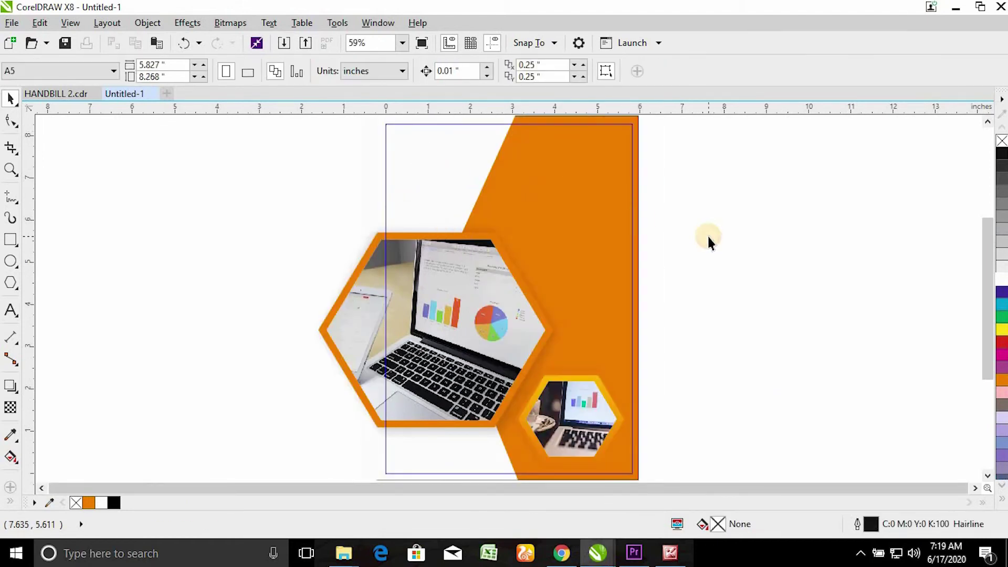
Draw a white rectangle about 1.5 by 0.51 inches without outline across the large hexagon's upper right edge.
{"action": "key", "text": "z"}
{"action": "left_click_drag", "start_coordinate": [312, 131], "coordinate": [771, 447]}
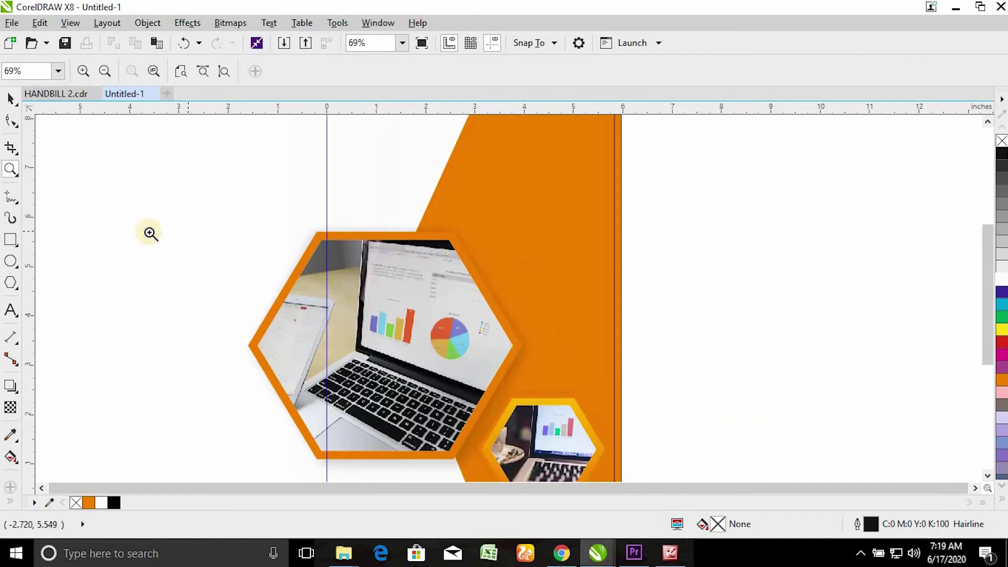
{"action": "left_click", "coordinate": [12, 240]}
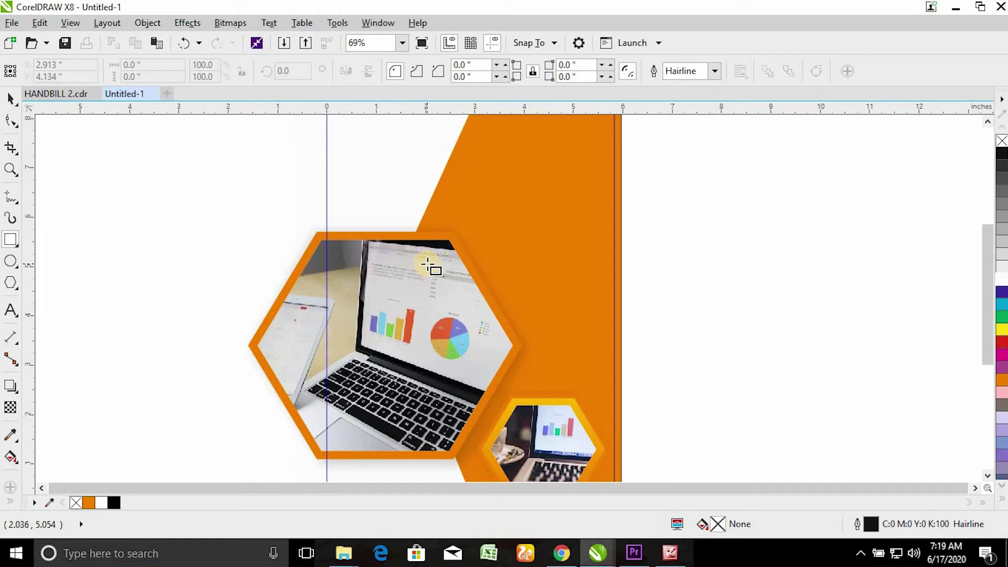
{"action": "left_click_drag", "start_coordinate": [428, 265], "coordinate": [503, 289]}
{"action": "key", "text": "z"}
{"action": "left_click_drag", "start_coordinate": [385, 209], "coordinate": [543, 332]}
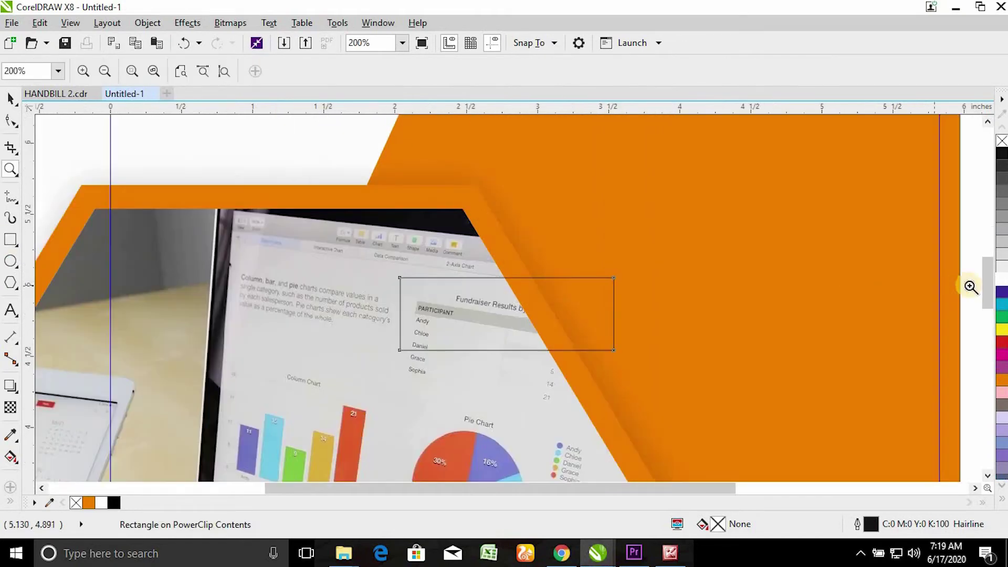
{"action": "left_click", "coordinate": [1002, 279]}
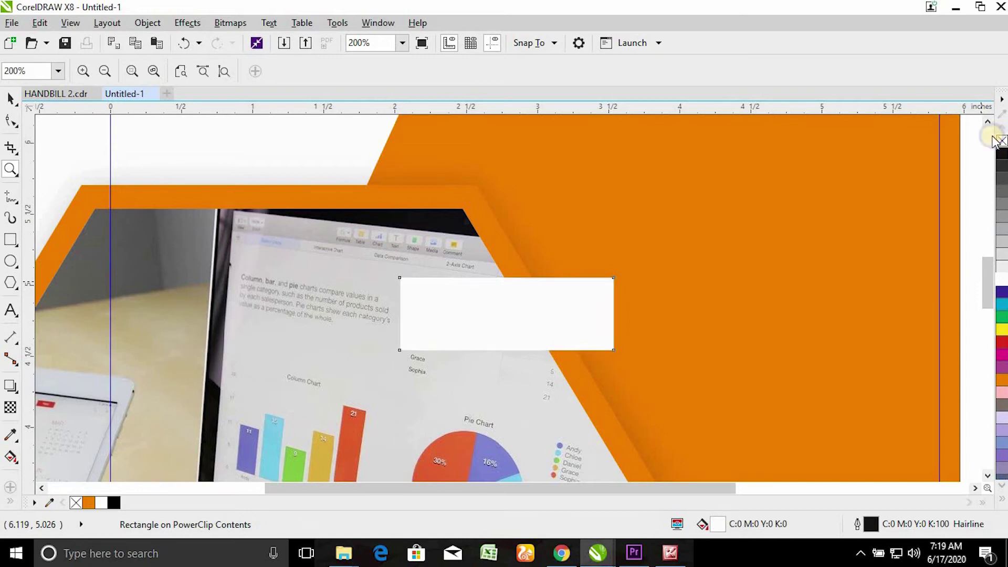
{"action": "right_click", "coordinate": [1002, 141]}
Convert the white rectangle to curves and move its left midpoint inward and right midpoint outward about 0.15 inch, forming an arrow banner.
{"action": "left_click", "coordinate": [11, 121]}
{"action": "left_click", "coordinate": [415, 278]}
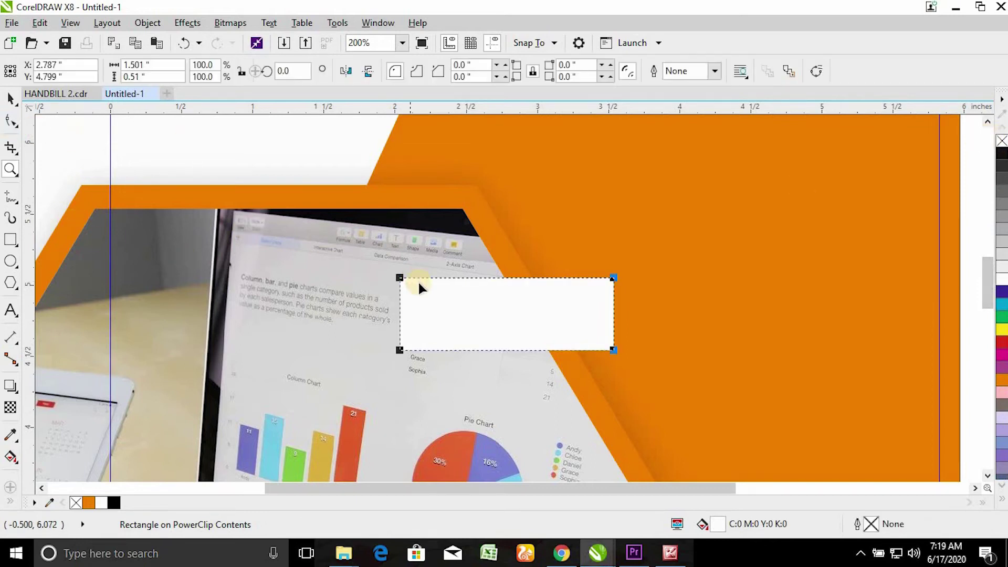
{"action": "left_click", "coordinate": [542, 323]}
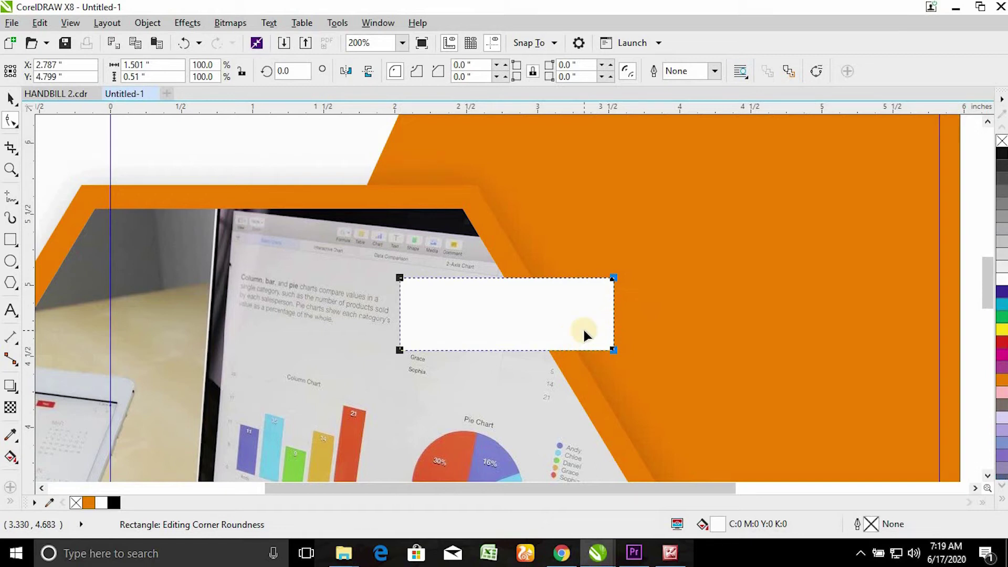
{"action": "key", "text": "ctrl+q"}
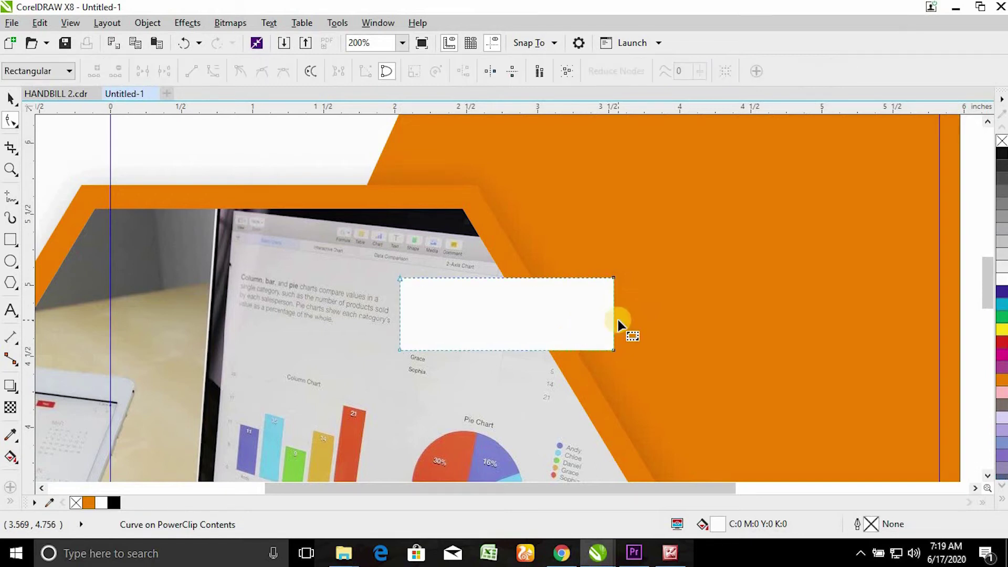
{"action": "left_click_drag", "start_coordinate": [399, 314], "coordinate": [420, 313]}
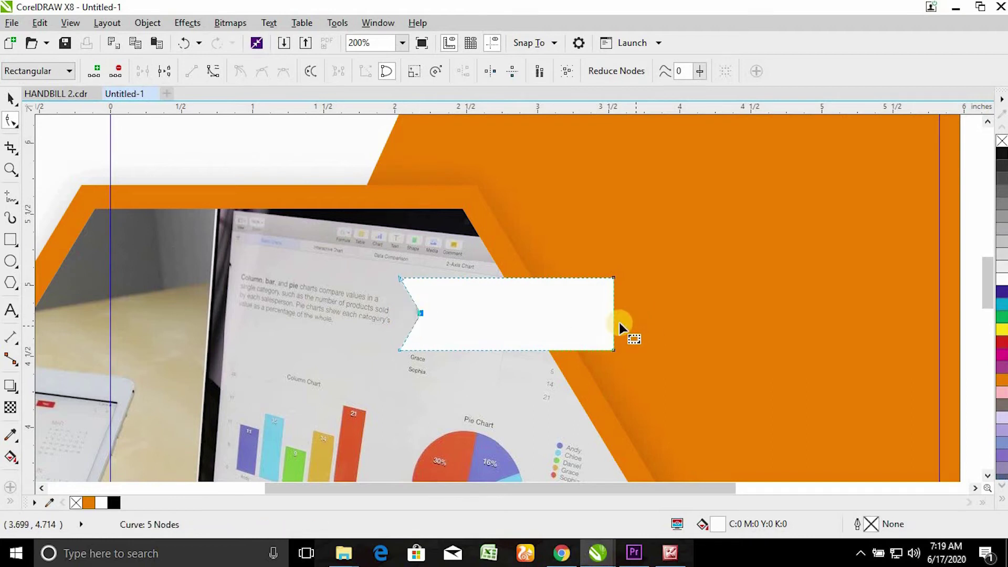
{"action": "left_click_drag", "start_coordinate": [613, 313], "coordinate": [635, 315]}
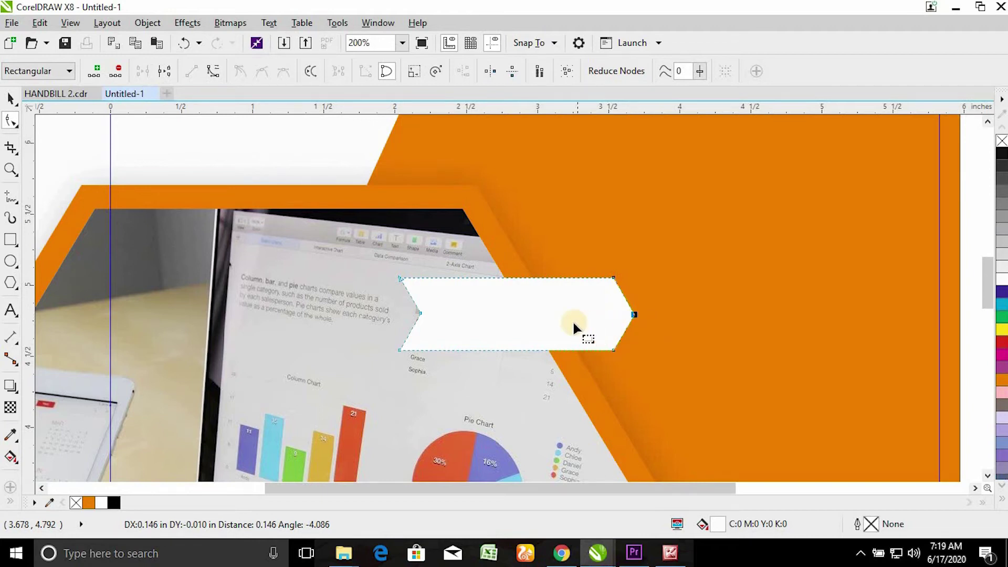
Make two copies of the arrow banner to its right, offset about 0.15 inch from each other, and fill the left copy with 40% black.
{"action": "key", "text": "space"}
{"action": "left_click", "coordinate": [547, 329]}
{"action": "left_click_drag", "start_coordinate": [548, 329], "coordinate": [776, 346]}
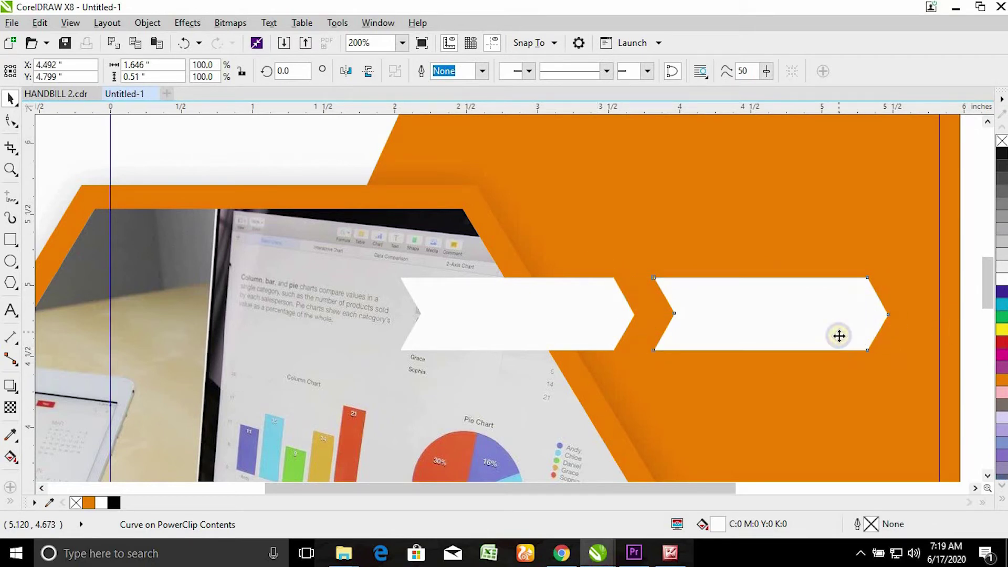
{"action": "left_click_drag", "start_coordinate": [837, 333], "coordinate": [856, 323]}
{"action": "left_click_drag", "start_coordinate": [999, 241], "coordinate": [806, 324]}
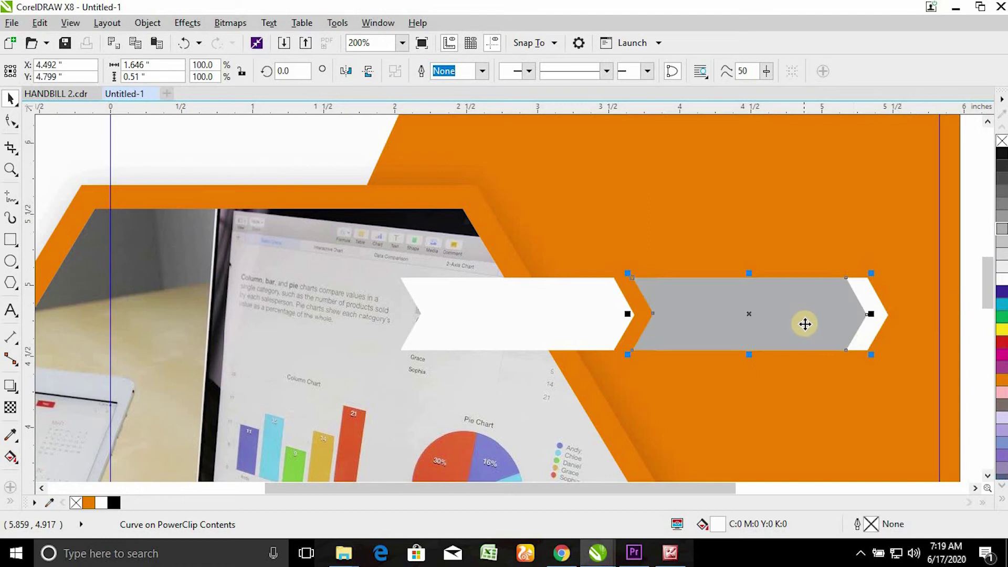
Trim the white banner copy with the grey one and delete the grey shape, leaving a white chevron.
{"action": "left_click", "coordinate": [805, 322]}
{"action": "left_click", "coordinate": [856, 326]}
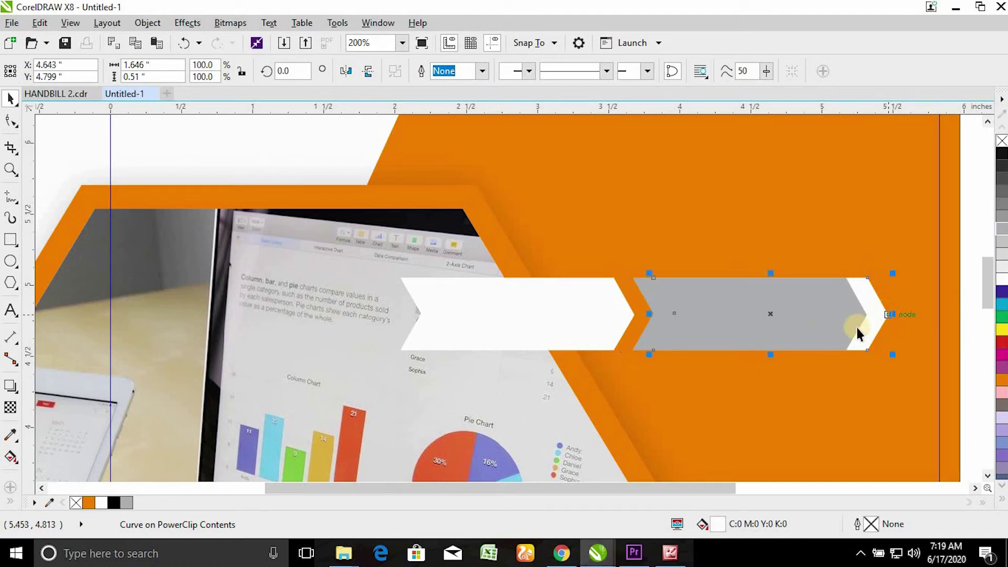
{"action": "left_click", "coordinate": [828, 307]}
{"action": "left_click", "coordinate": [884, 318]}
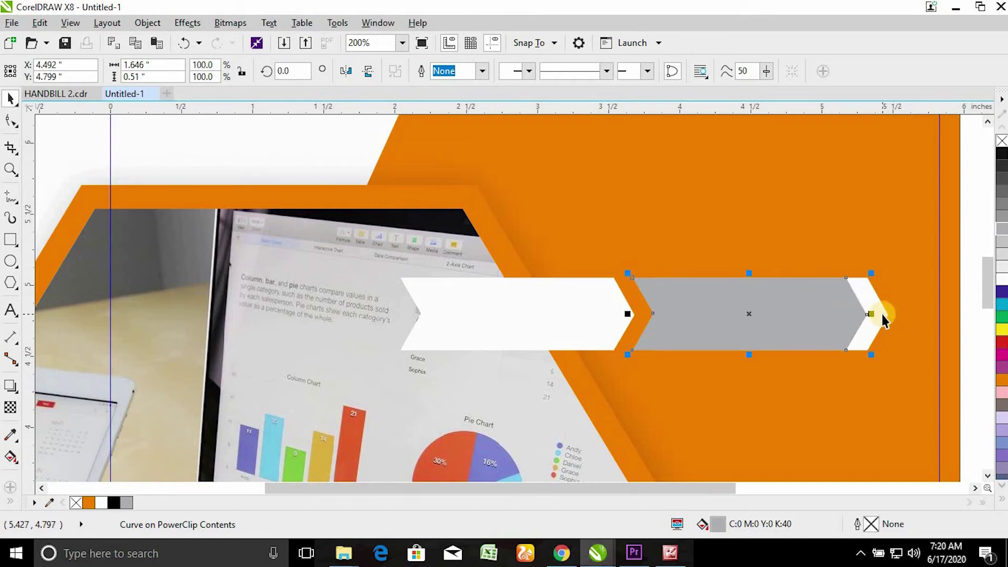
{"action": "left_click", "coordinate": [853, 302], "text": "shift"}
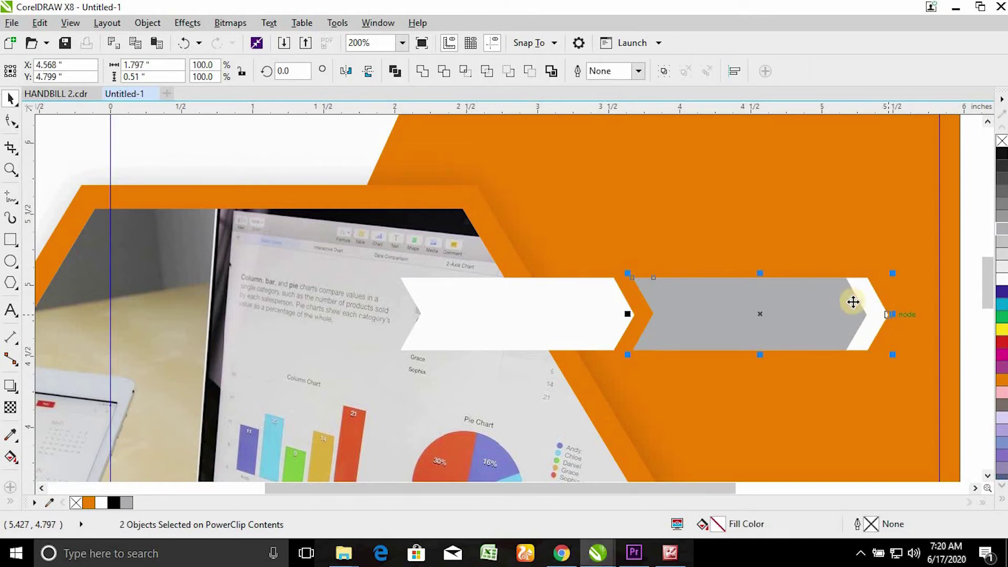
{"action": "left_click", "coordinate": [446, 74]}
{"action": "left_click", "coordinate": [688, 284]}
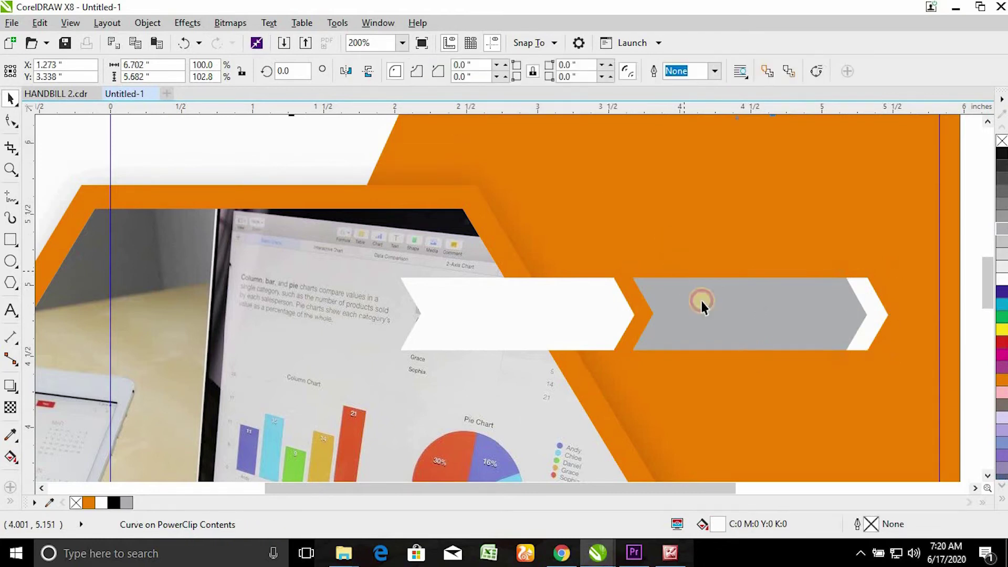
{"action": "key", "text": "Delete"}
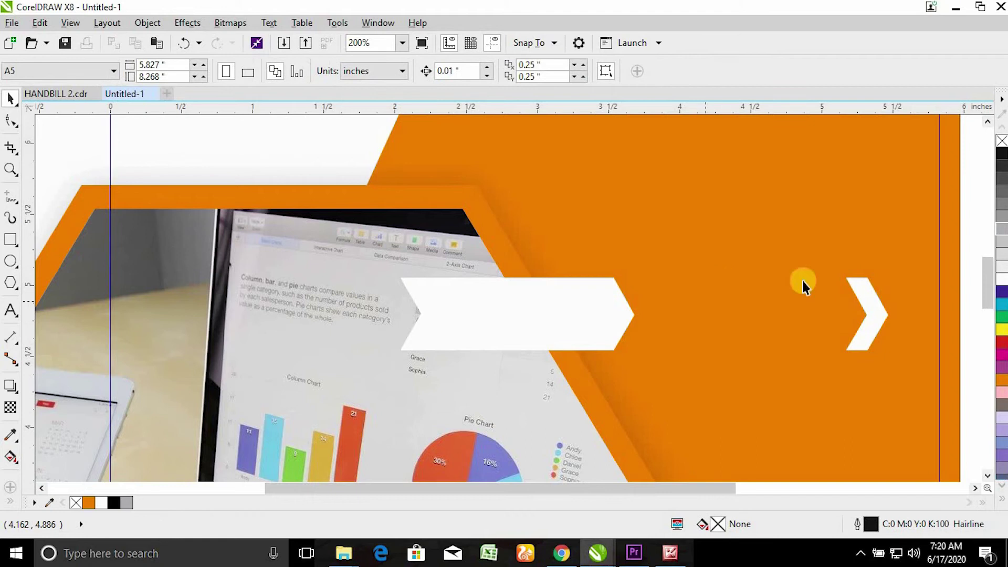
Move the white chevron next to the arrow banner's tip and finish editing the page PowerClip.
{"action": "left_click_drag", "start_coordinate": [871, 313], "coordinate": [652, 320]}
{"action": "key", "text": "z"}
{"action": "scroll", "coordinate": [607, 273], "scroll_direction": "down", "scroll_amount": 3}
{"action": "key", "text": "space"}
{"action": "left_click", "coordinate": [678, 257]}
{"action": "left_click", "coordinate": [678, 258]}
{"action": "left_click", "coordinate": [680, 258]}
{"action": "scroll", "coordinate": [681, 261], "scroll_direction": "down", "scroll_amount": 1}
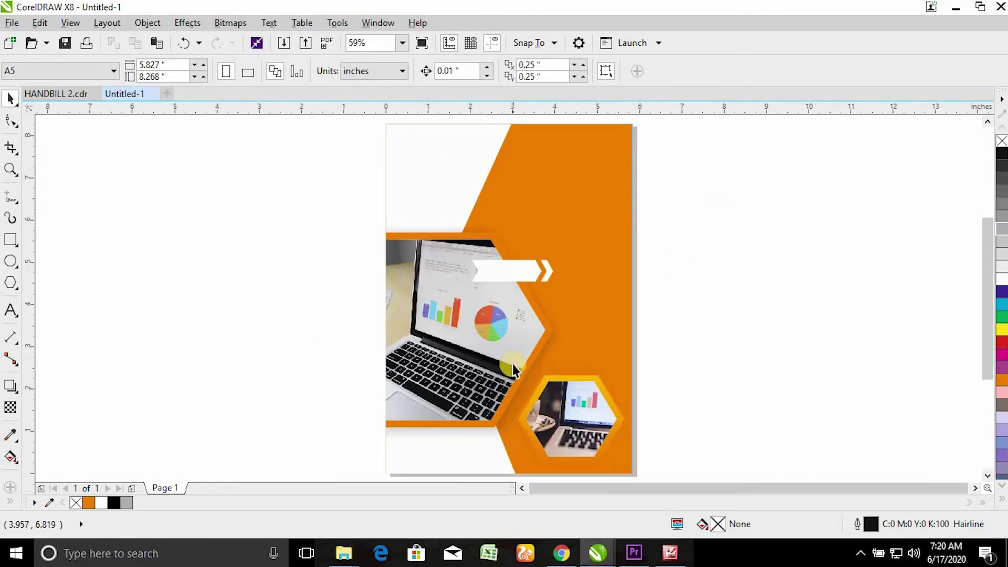
{"action": "left_click", "coordinate": [351, 561]}
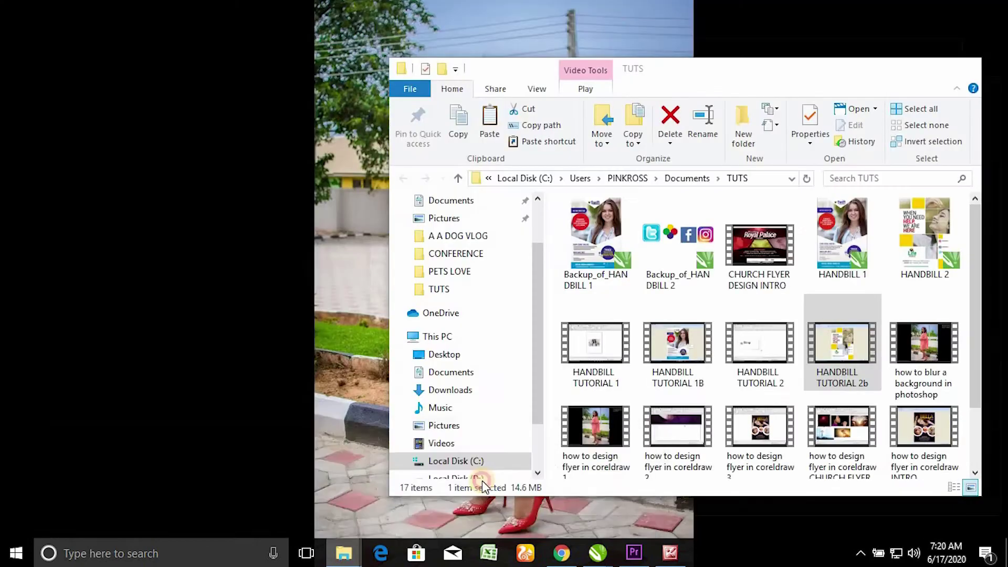
{"action": "left_click", "coordinate": [482, 481]}
{"action": "left_click", "coordinate": [607, 287]}
{"action": "scroll", "coordinate": [661, 361], "scroll_direction": "down", "scroll_amount": 3}
{"action": "scroll", "coordinate": [661, 354], "scroll_direction": "up", "scroll_amount": 3}
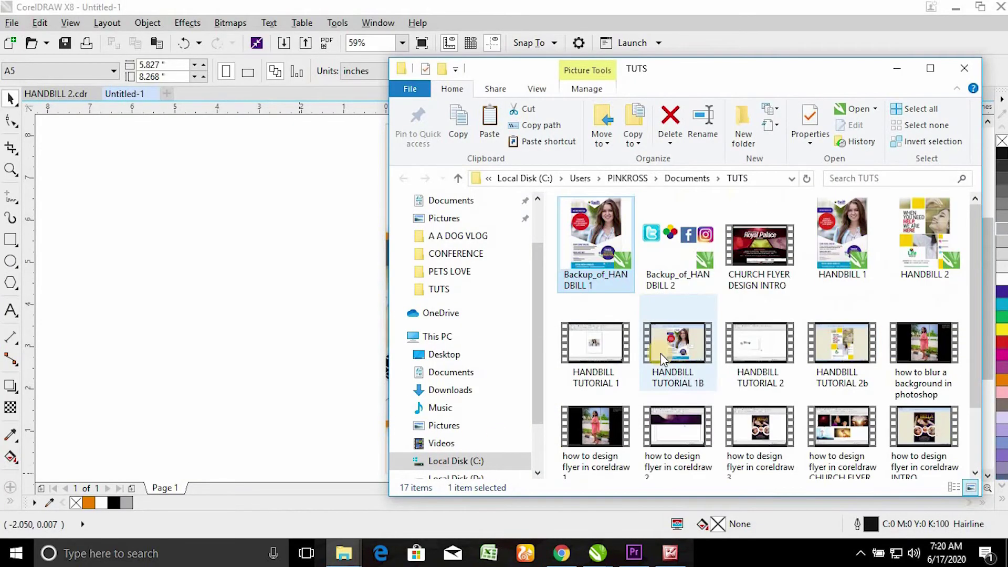
{"action": "left_click", "coordinate": [319, 432]}
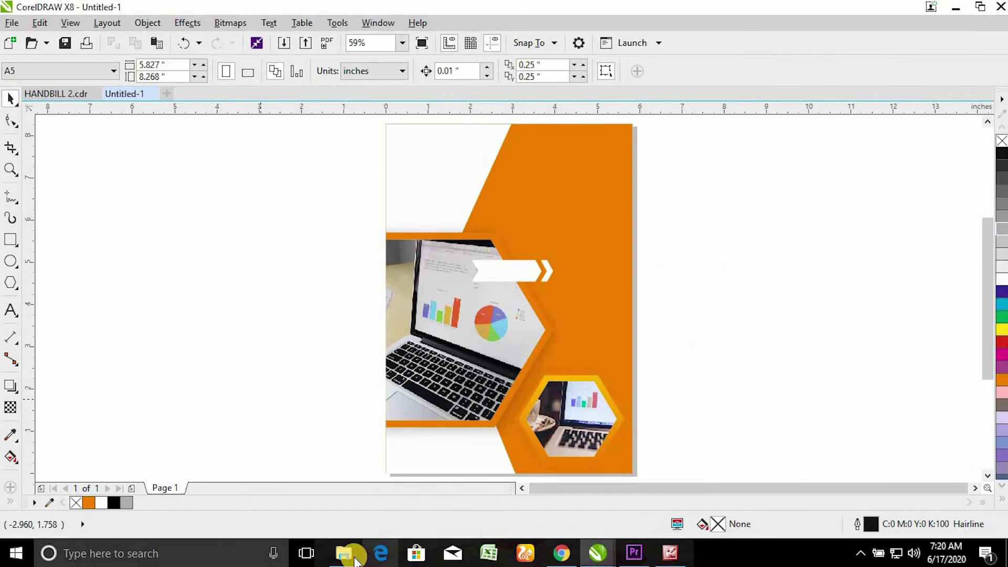
Switch to File Explorer and import the LOGO image from the PETS LOVE folder into the CorelDRAW document.
{"action": "mouse_move", "coordinate": [347, 551]}
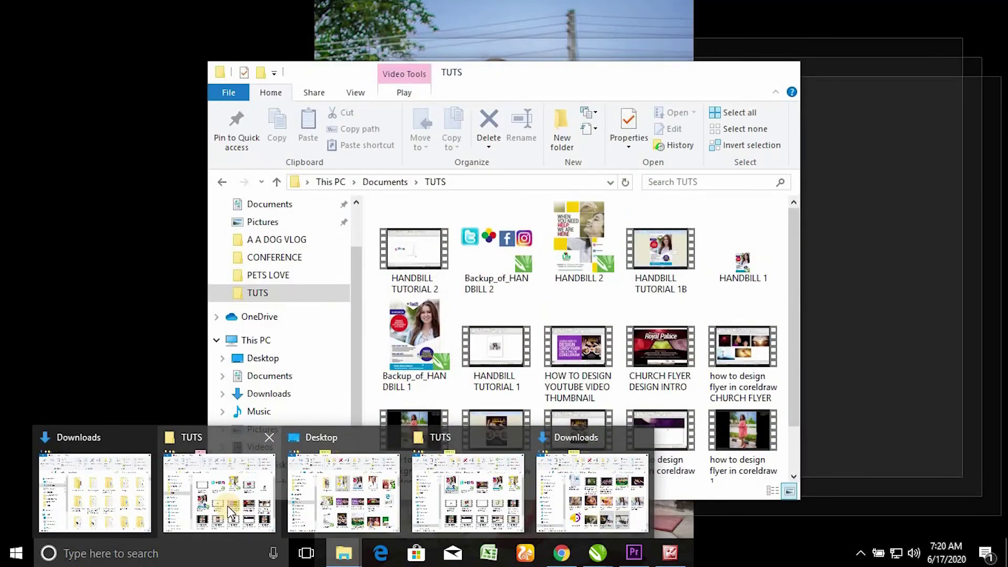
{"action": "left_click", "coordinate": [228, 506]}
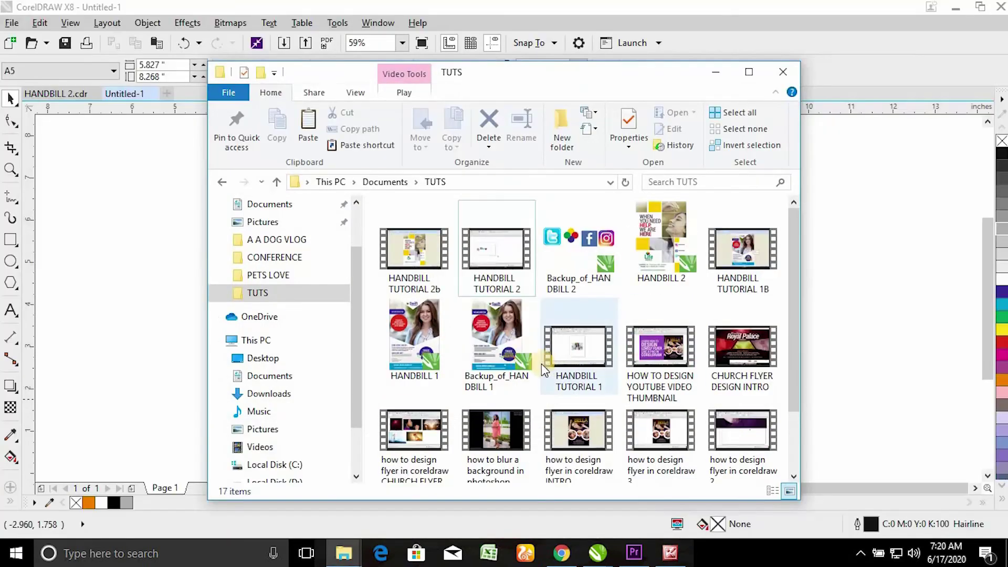
{"action": "left_click", "coordinate": [282, 276]}
{"action": "scroll", "coordinate": [650, 351], "scroll_direction": "down", "scroll_amount": 5}
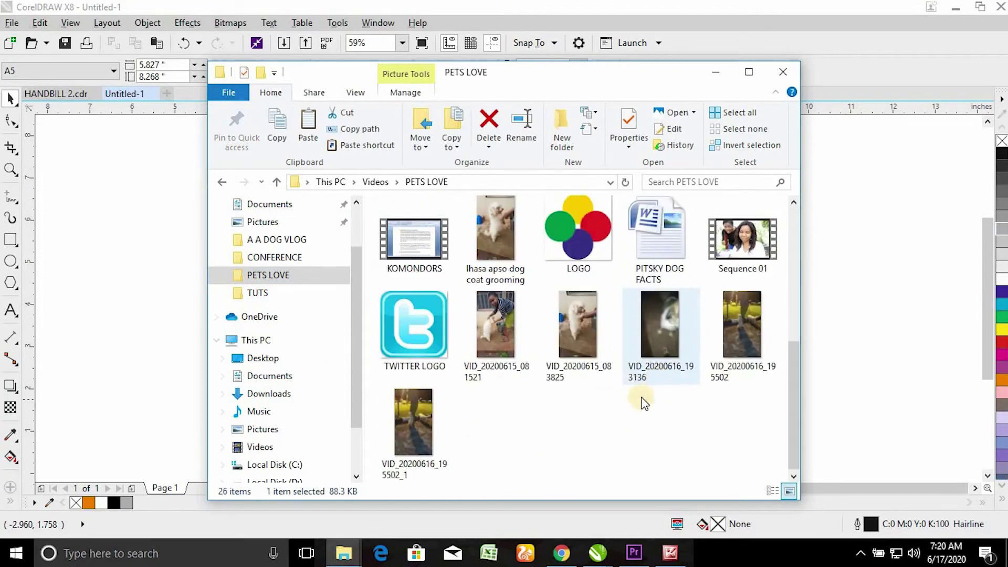
{"action": "left_click_drag", "start_coordinate": [562, 238], "coordinate": [132, 289]}
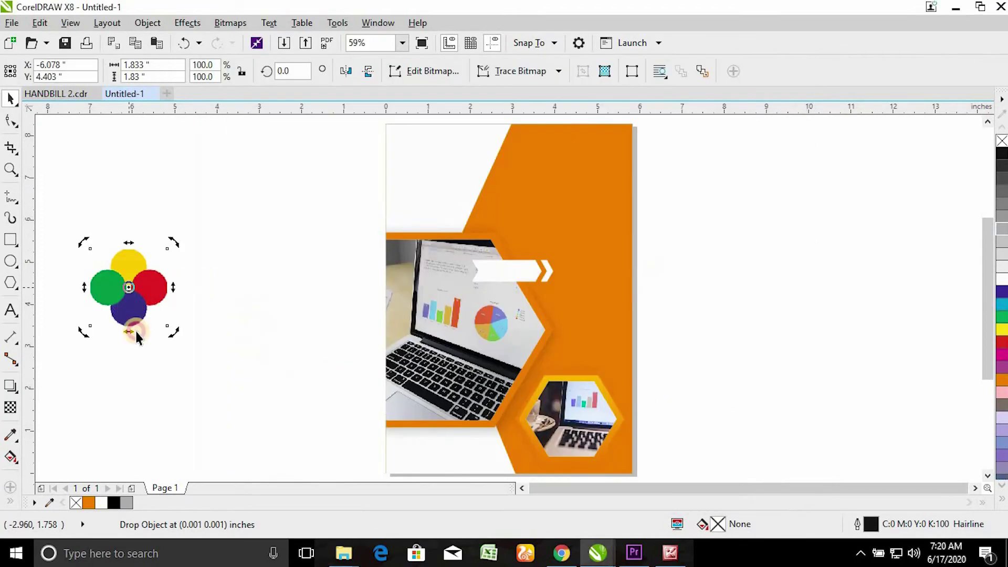
Scale the four-circle logo to about 0.56 by 0.56 inches and place it in the page's upper left white area.
{"action": "left_click_drag", "start_coordinate": [439, 219], "coordinate": [449, 173]}
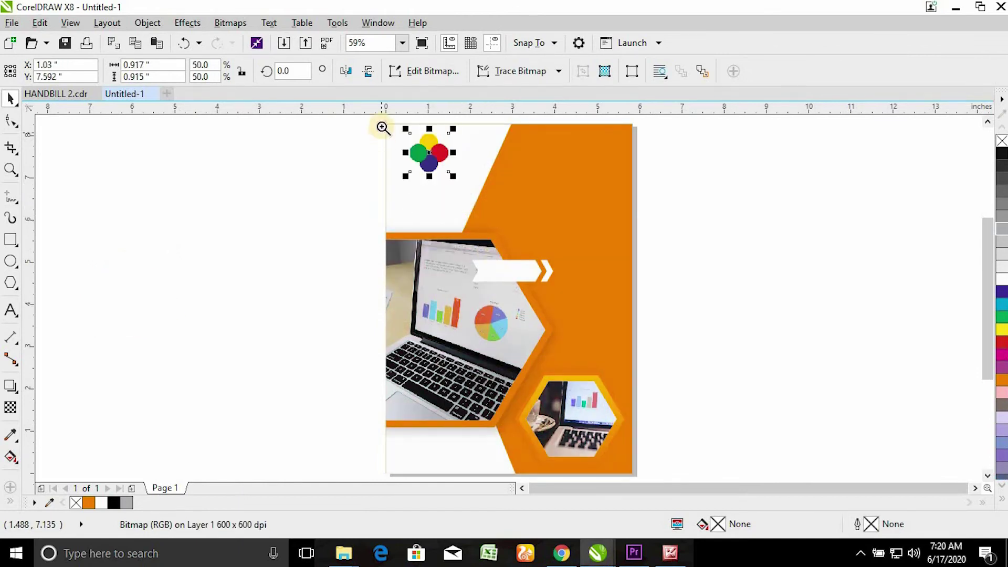
{"action": "key", "text": "z"}
{"action": "left_click", "coordinate": [359, 217]}
{"action": "left_click_drag", "start_coordinate": [363, 271], "coordinate": [384, 276]}
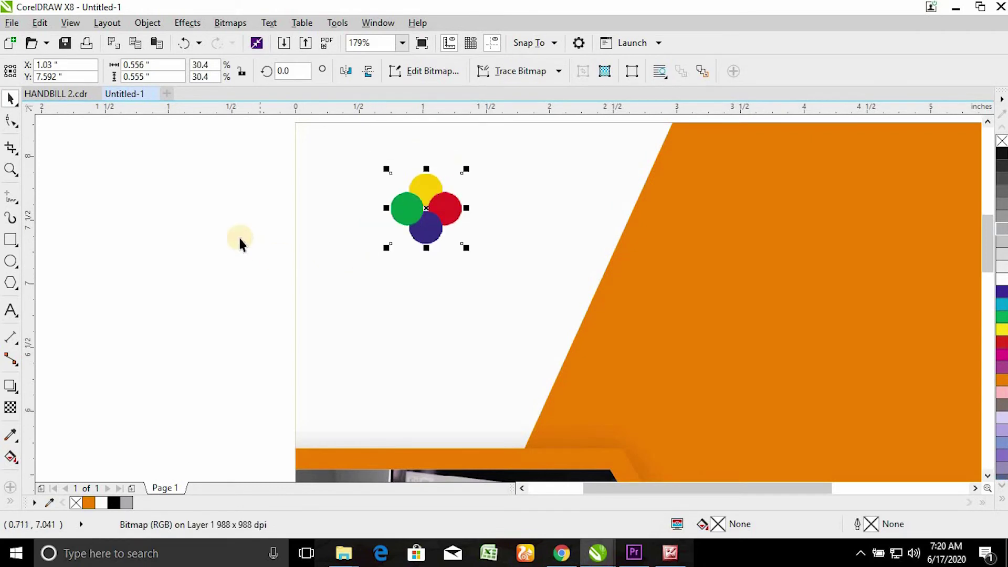
Add the artistic text "Smart" and "SOLUTIONS" on two lines below the logo and break it apart into separate lines.
{"action": "key", "text": "z"}
{"action": "right_click", "coordinate": [417, 173]}
{"action": "left_click", "coordinate": [500, 219]}
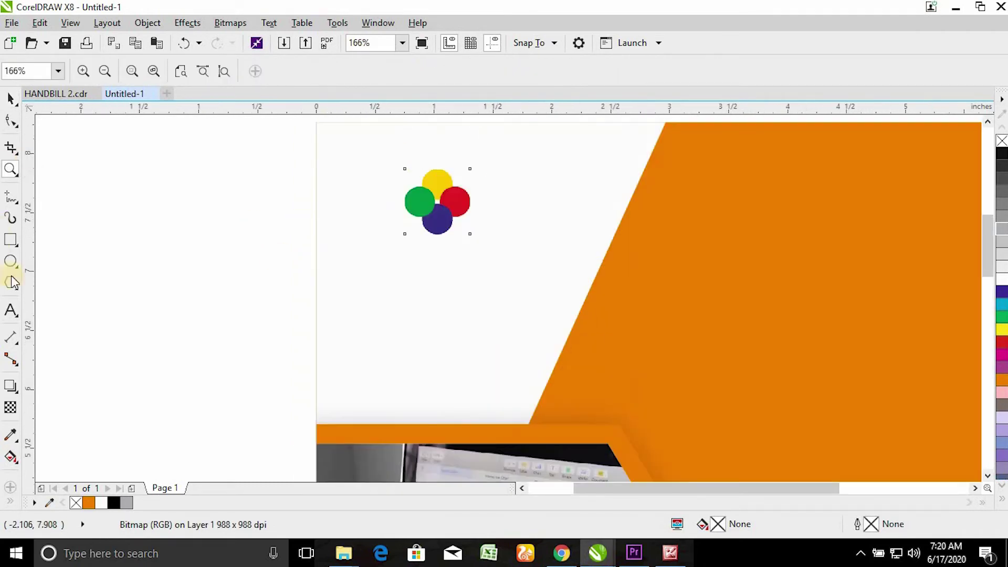
{"action": "left_click", "coordinate": [11, 310]}
{"action": "left_click", "coordinate": [419, 301]}
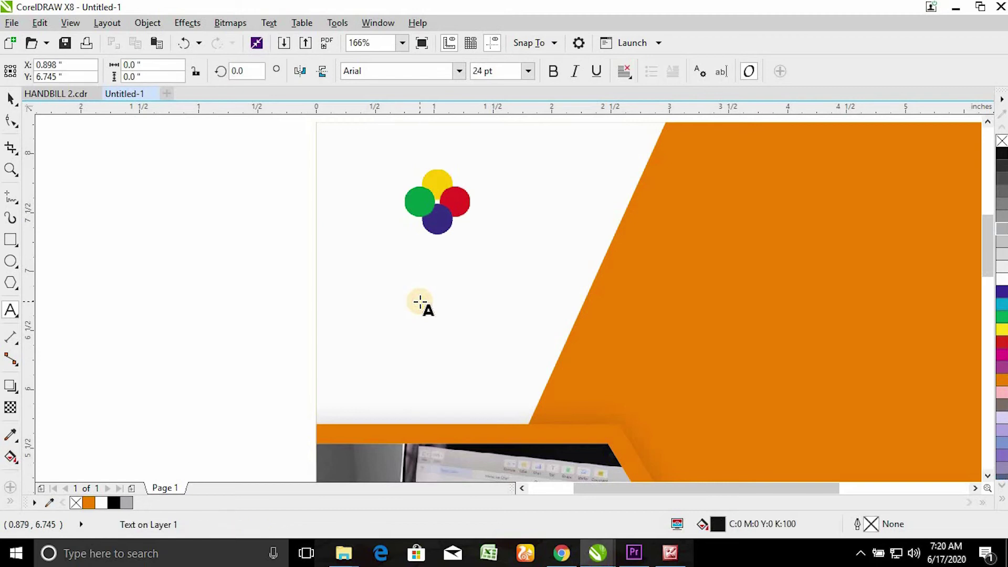
{"action": "type", "text": "Smart"}
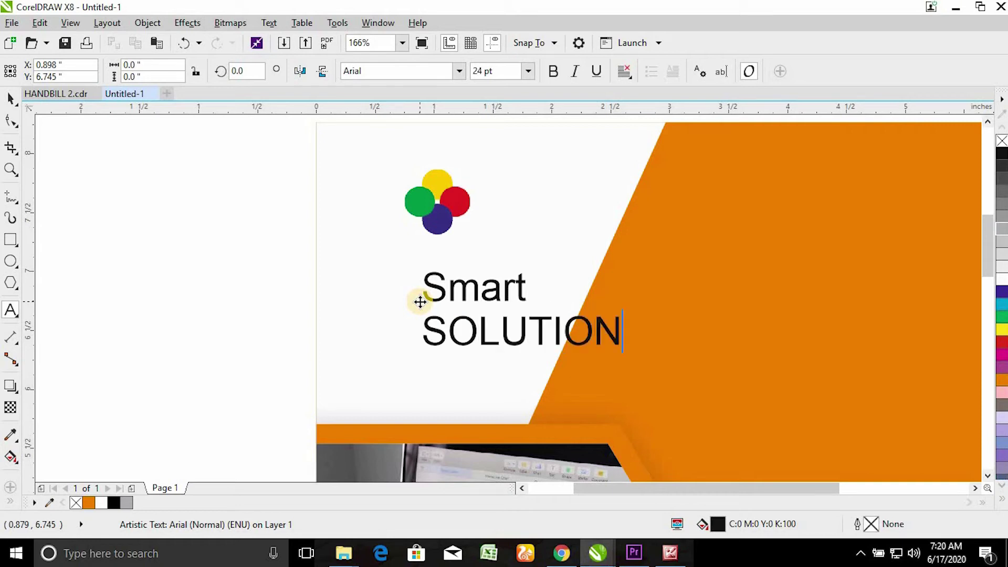
{"action": "key", "text": "shift+F4"}
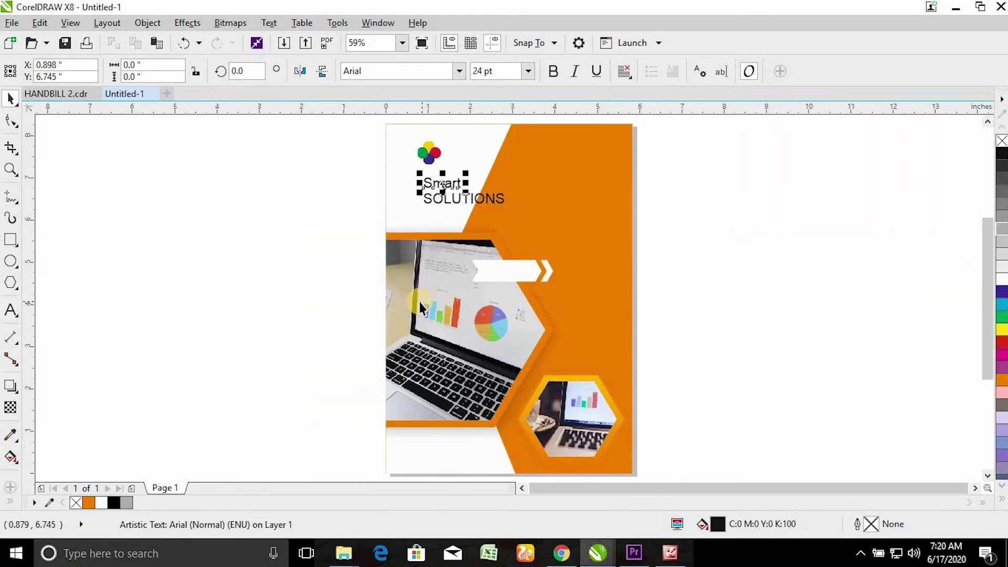
Edit the page PowerClip, widen the white slanted background shape to about 4.38 inches, and finish editing the contents.
{"action": "left_click", "coordinate": [543, 182]}
{"action": "right_click", "coordinate": [542, 182]}
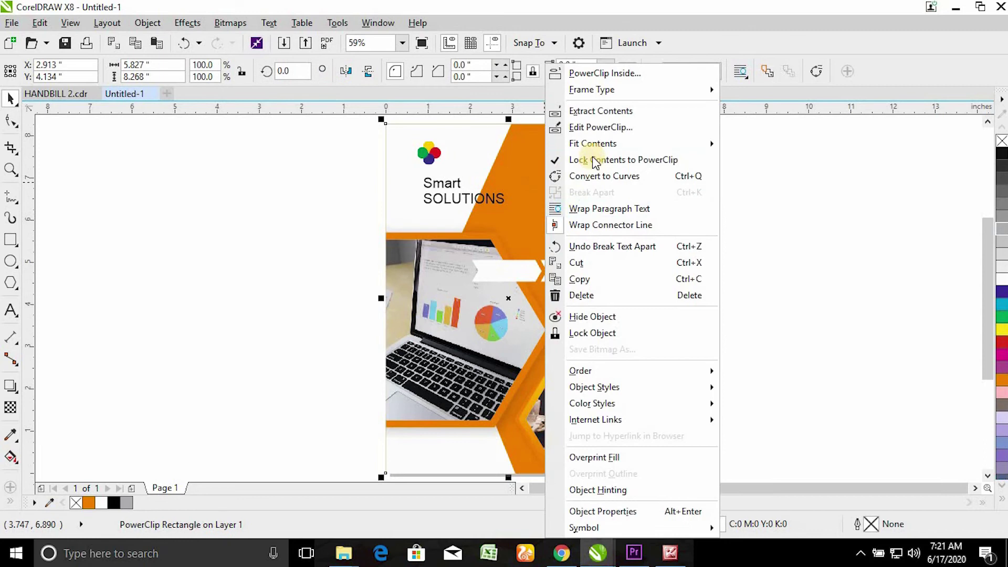
{"action": "left_click", "coordinate": [587, 127]}
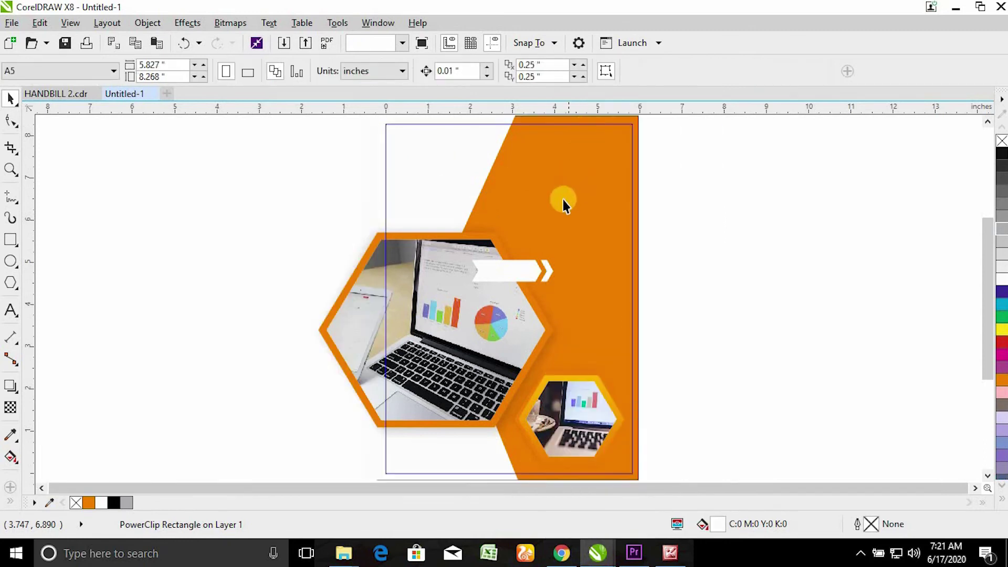
{"action": "left_click", "coordinate": [431, 170]}
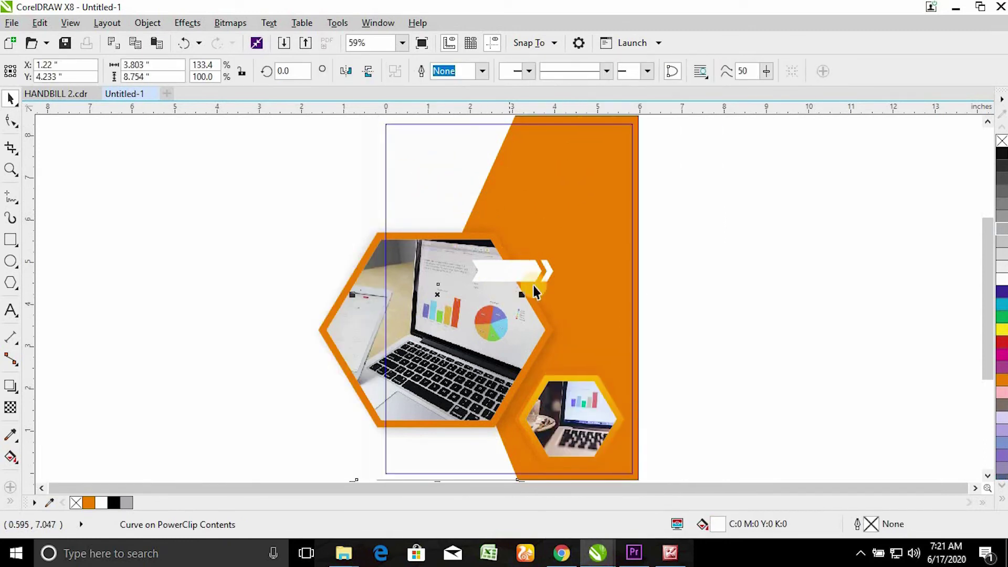
{"action": "left_click", "coordinate": [766, 243]}
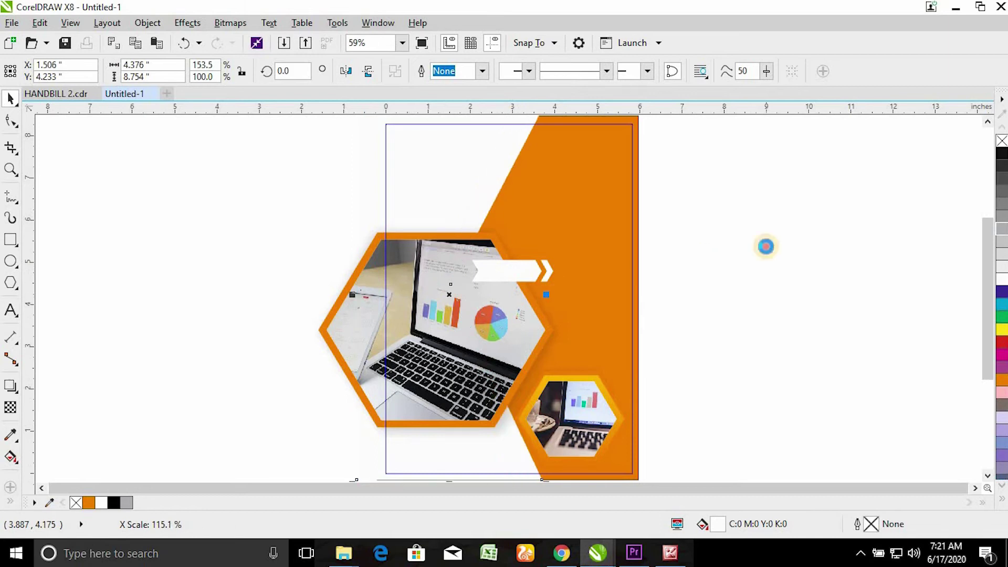
{"action": "left_click", "coordinate": [340, 128]}
Set "Smart" in Roboto Condensed Bold, enlarge it to about 56 pt, and place it directly under the four-circle logo.
{"action": "left_click_drag", "start_coordinate": [361, 124], "coordinate": [557, 260]}
{"action": "left_click", "coordinate": [477, 279]}
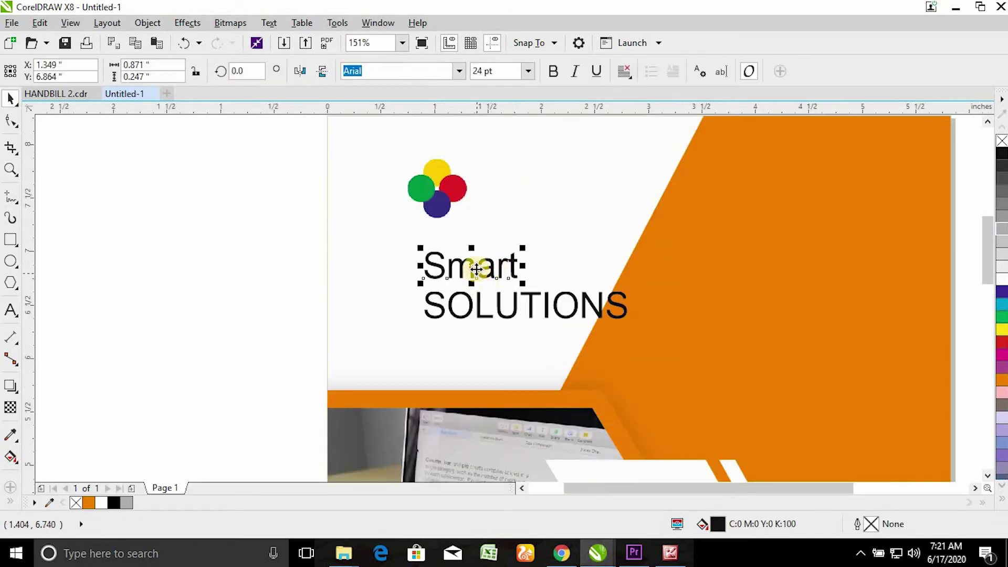
{"action": "left_click", "coordinate": [460, 71]}
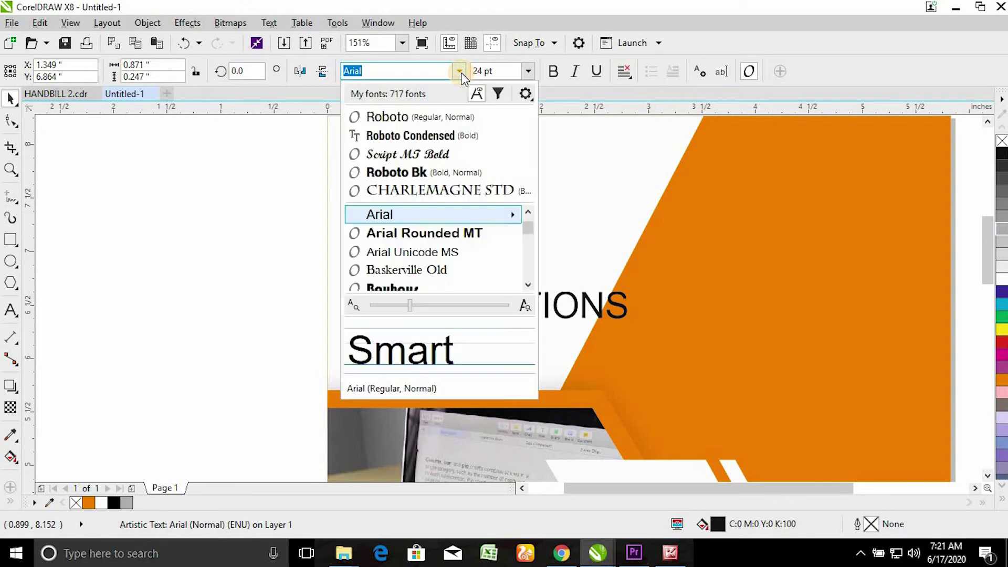
{"action": "left_click", "coordinate": [409, 139]}
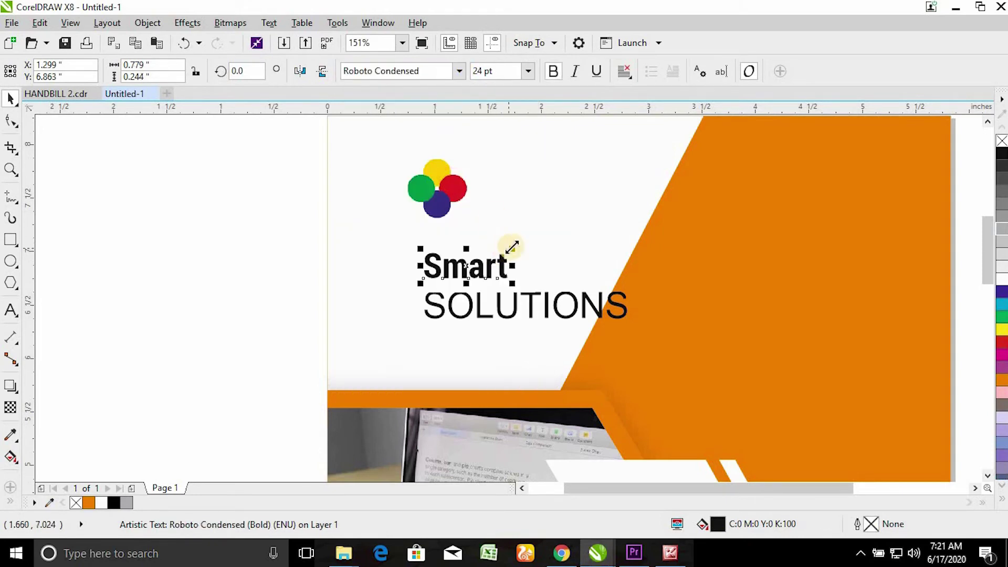
{"action": "left_click_drag", "start_coordinate": [583, 217], "coordinate": [604, 210]}
{"action": "left_click_drag", "start_coordinate": [506, 241], "coordinate": [441, 235]}
Move "SOLUTIONS" directly under "Smart", scale it to about 16.3 pt, and widen its letter spacing to match the width of "Smart".
{"action": "left_click_drag", "start_coordinate": [477, 301], "coordinate": [430, 285]}
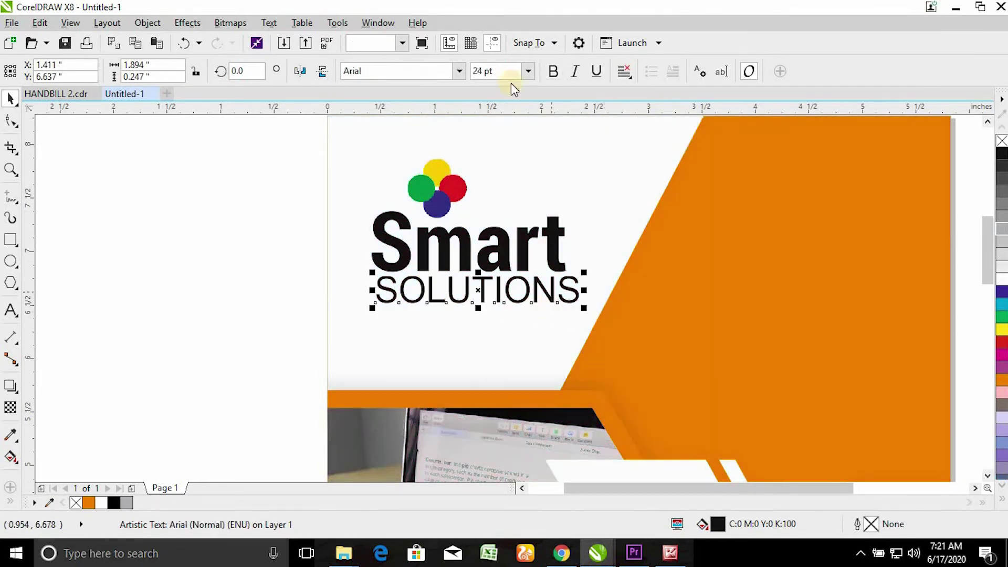
{"action": "left_click_drag", "start_coordinate": [581, 311], "coordinate": [520, 331]}
{"action": "left_click", "coordinate": [10, 122]}
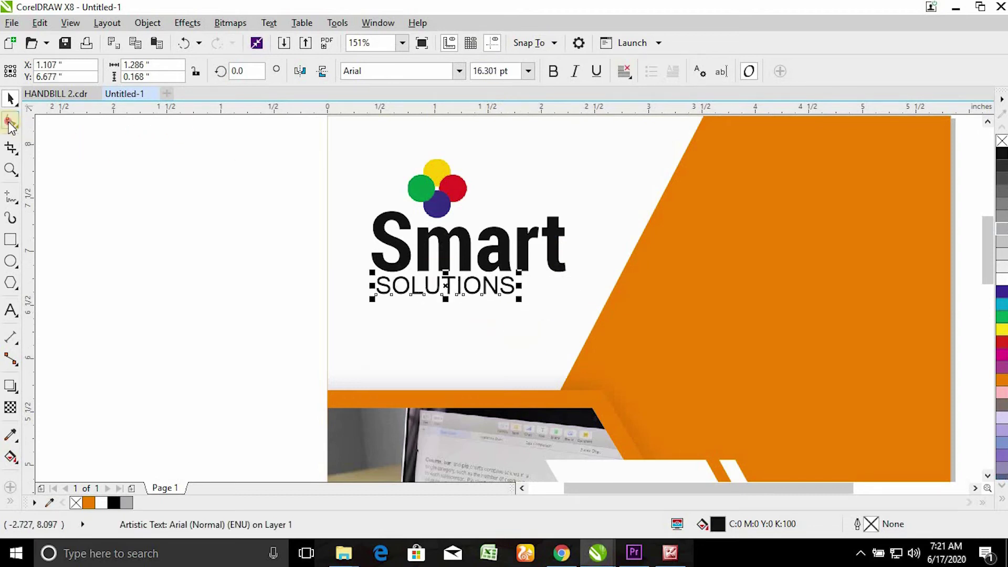
{"action": "left_click_drag", "start_coordinate": [520, 303], "coordinate": [565, 312]}
{"action": "left_click", "coordinate": [11, 100]}
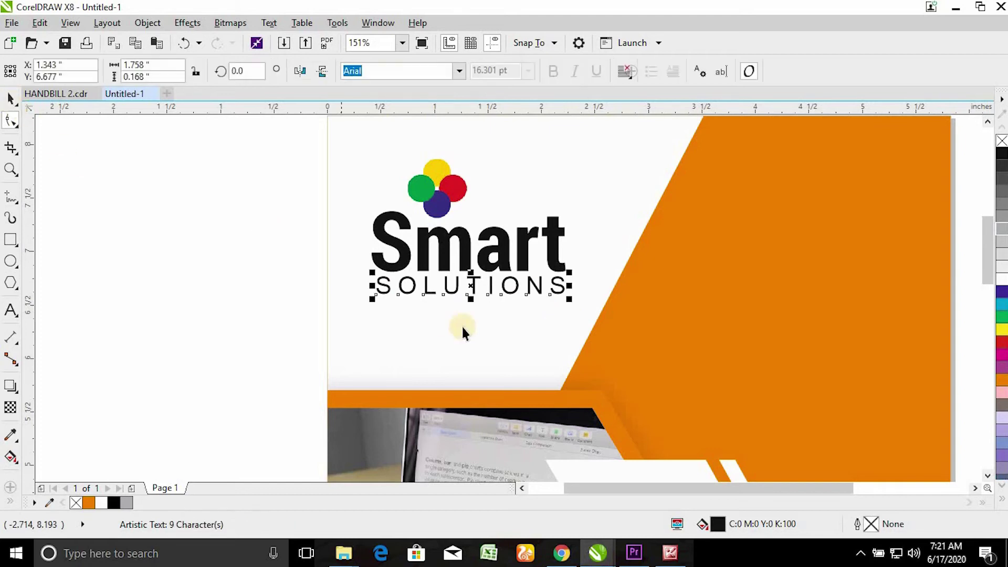
Fill the word "Smart" in the logo with dark blue.
{"action": "left_click", "coordinate": [442, 254]}
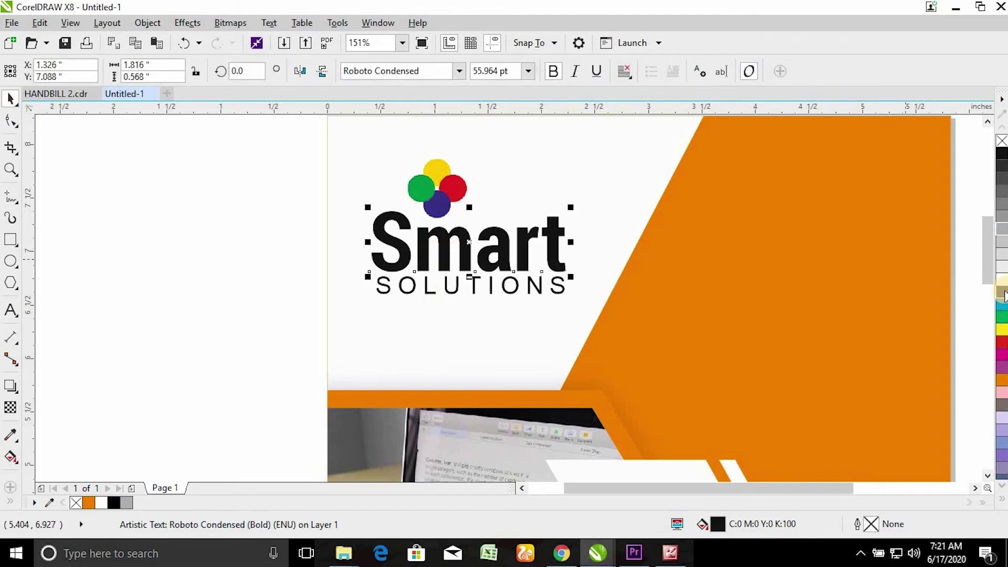
{"action": "left_click", "coordinate": [240, 269]}
{"action": "key", "text": "shift+F4"}
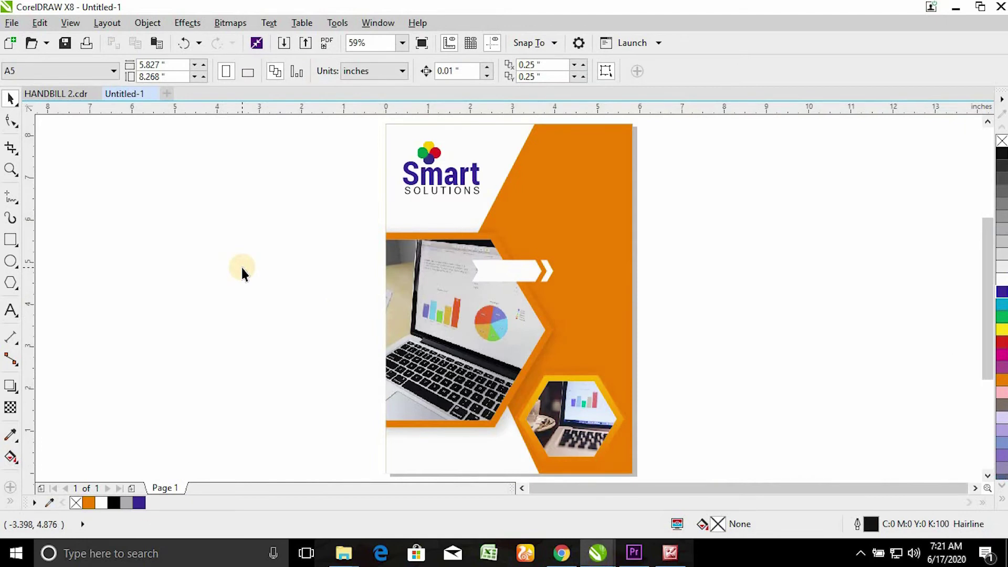
Copy the word "Smart" onto the upper orange area and fill the copy with white.
{"action": "key", "text": "z"}
{"action": "left_click_drag", "start_coordinate": [372, 131], "coordinate": [654, 275]}
{"action": "key", "text": "space"}
{"action": "left_click_drag", "start_coordinate": [342, 218], "coordinate": [632, 274]}
{"action": "left_click_drag", "start_coordinate": [1002, 278], "coordinate": [611, 271]}
Replace the white copy's text with the three-line headline "THE SMART / SOLUTION / IN BUSINESS".
{"action": "double_click", "coordinate": [612, 271]}
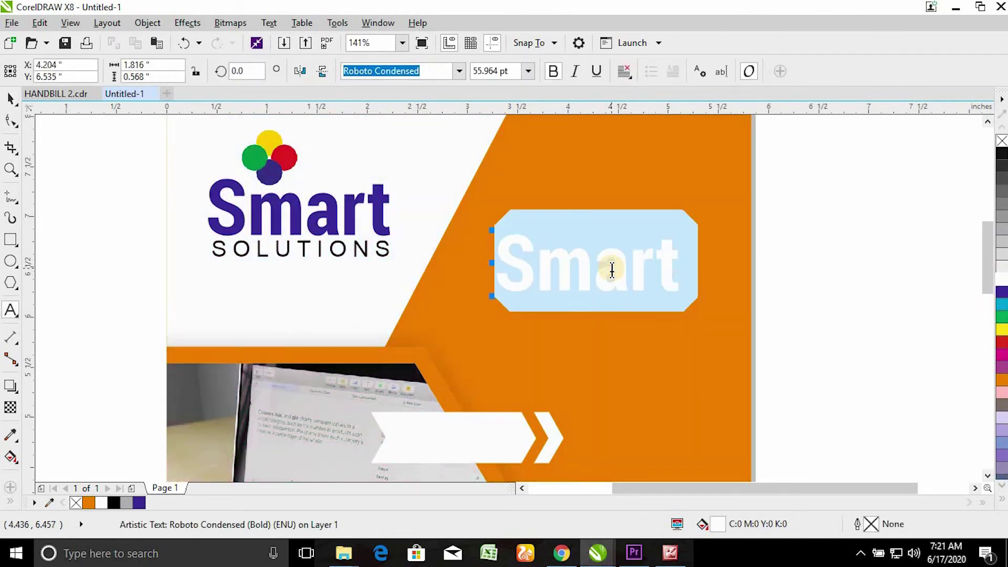
{"action": "type", "text": "THE"}
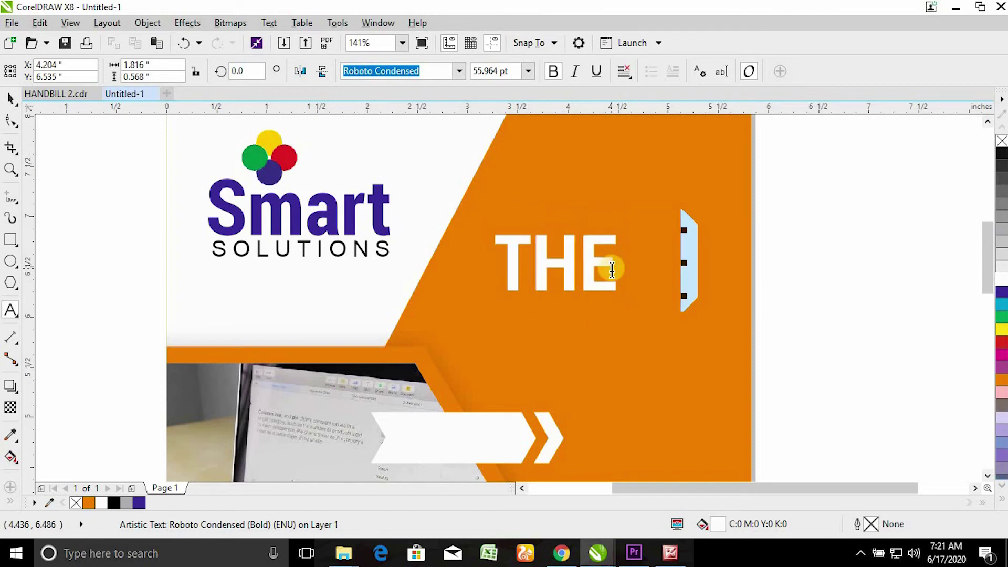
{"action": "key", "text": "Return"}
{"action": "type", "text": "SMART"}
{"action": "key", "text": "Return"}
{"action": "type", "text": "S"}
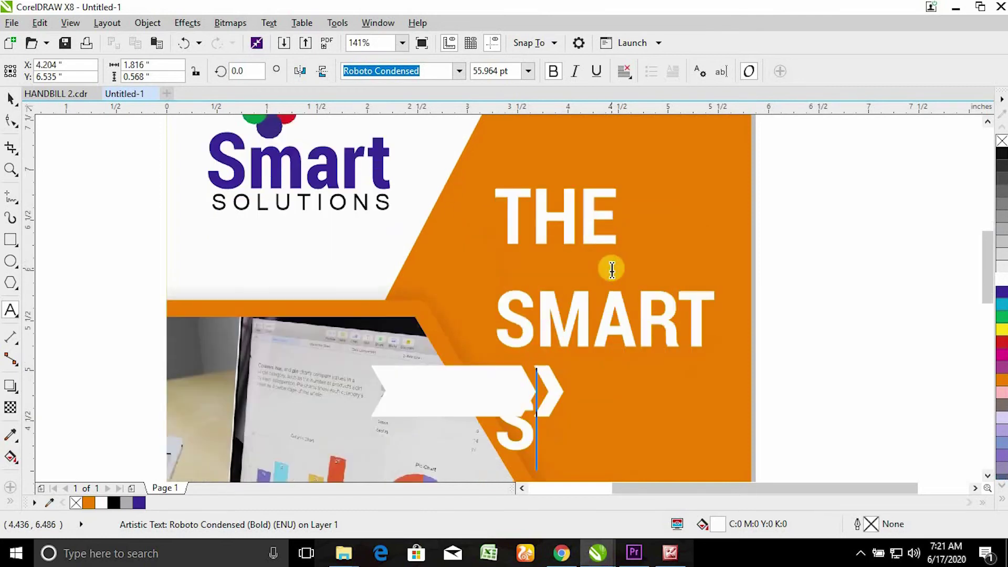
{"action": "type", "text": "OLUTION"}
{"action": "key", "text": "Return"}
{"action": "type", "text": "IN BUSINESS"}
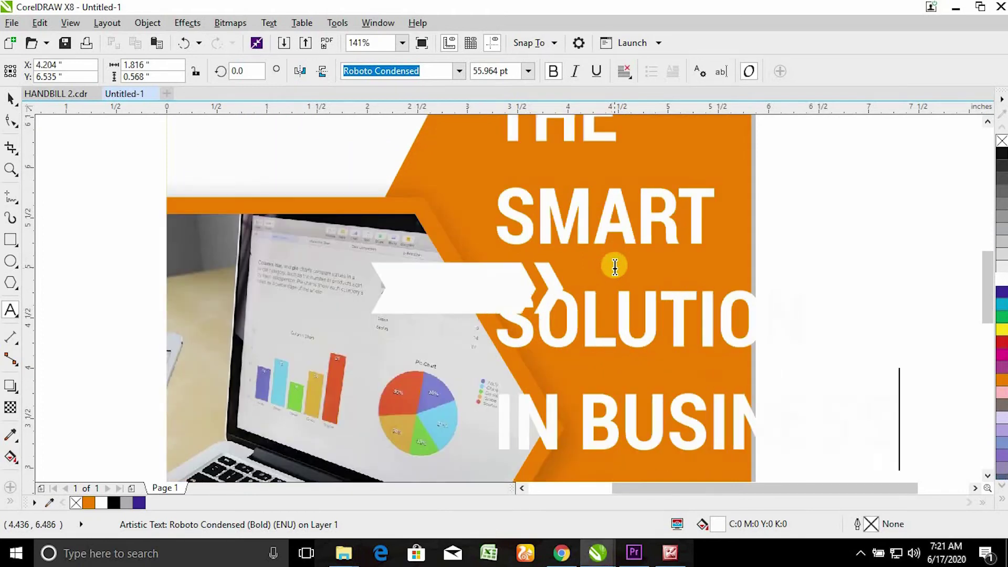
{"action": "left_click", "coordinate": [503, 210]}
{"action": "key", "text": "BackSpace"}
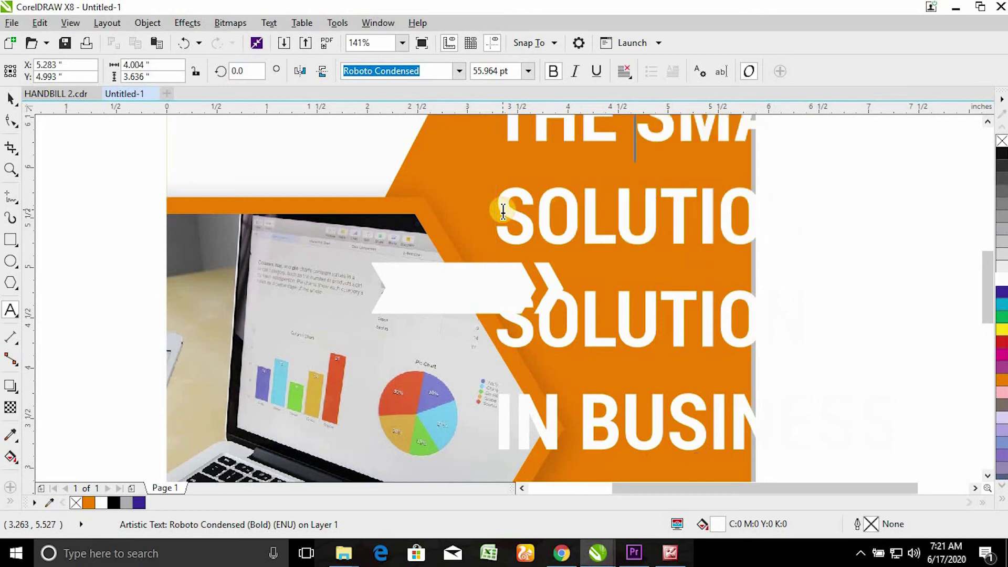
Scale the white headline down to about 27.2 pt so it fits the orange area, and align its lines right.
{"action": "key", "text": "F4"}
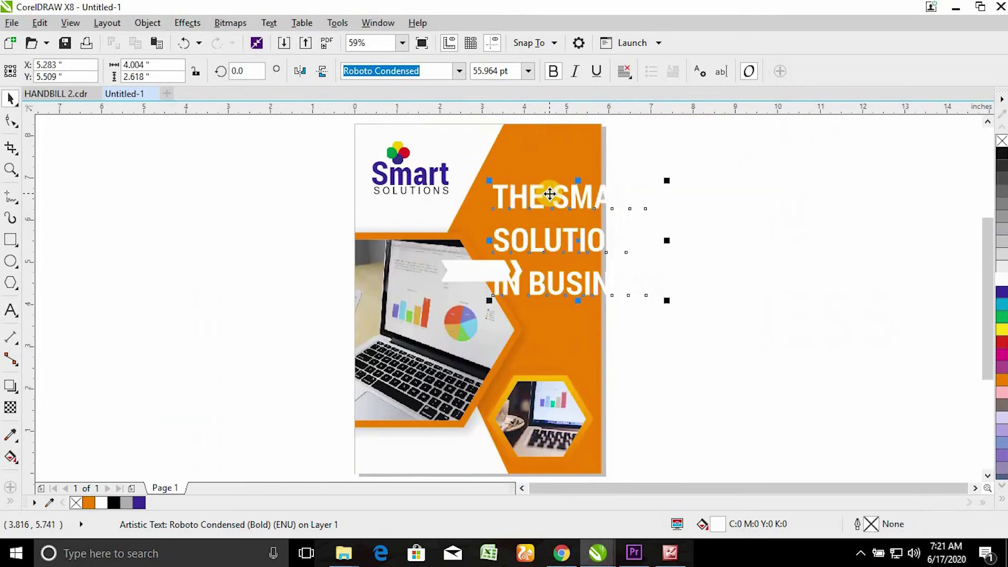
{"action": "left_click_drag", "start_coordinate": [666, 298], "coordinate": [576, 247]}
{"action": "left_click", "coordinate": [625, 71]}
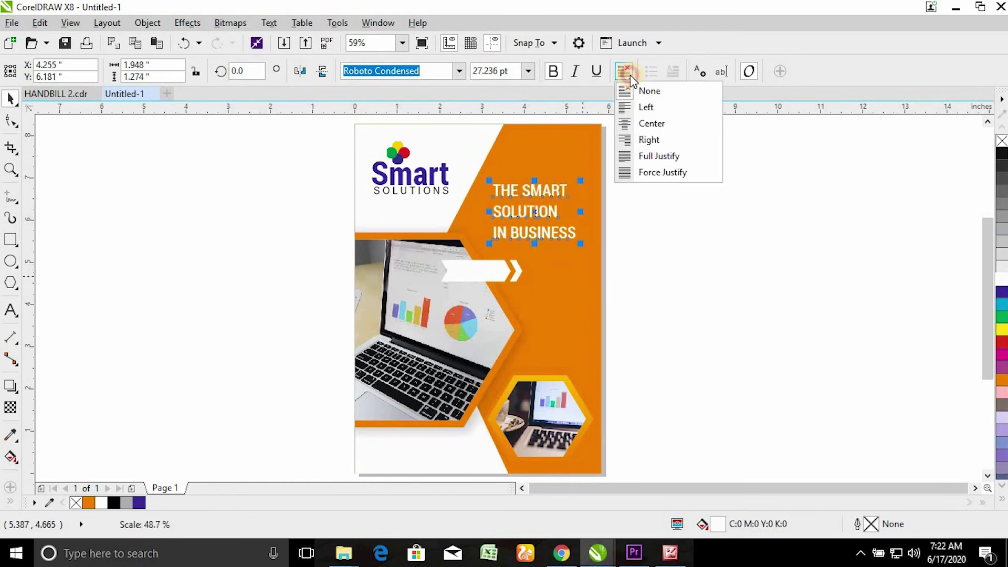
{"action": "left_click", "coordinate": [651, 138]}
Tighten the line spacing of the three-line headline with the Shape tool.
{"action": "key", "text": "z"}
{"action": "left_click_drag", "start_coordinate": [334, 131], "coordinate": [692, 338]}
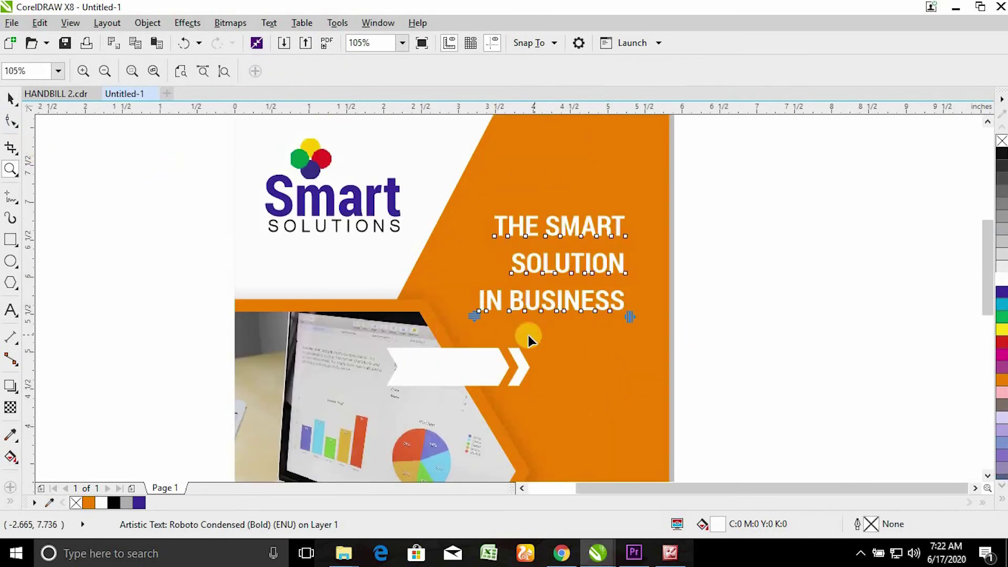
{"action": "key", "text": "F10"}
{"action": "left_click_drag", "start_coordinate": [474, 317], "coordinate": [477, 275]}
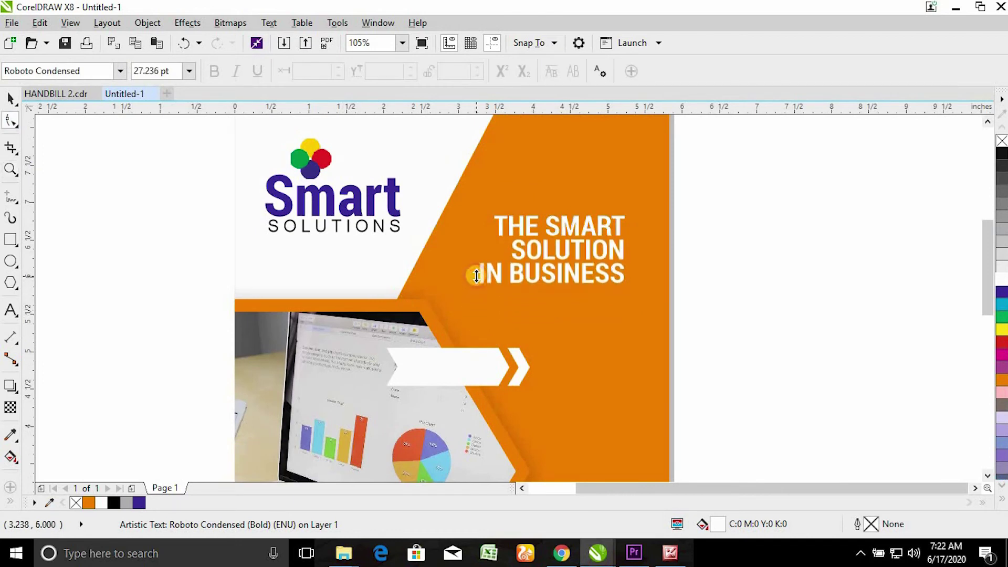
Duplicate the headline just below itself and replace the copy's text with "GUARANTEED".
{"action": "key", "text": "space"}
{"action": "left_click_drag", "start_coordinate": [566, 260], "coordinate": [577, 289]}
{"action": "double_click", "coordinate": [578, 289]}
{"action": "key", "text": "ctrl+a"}
{"action": "type", "text": "GUARANTEED"}
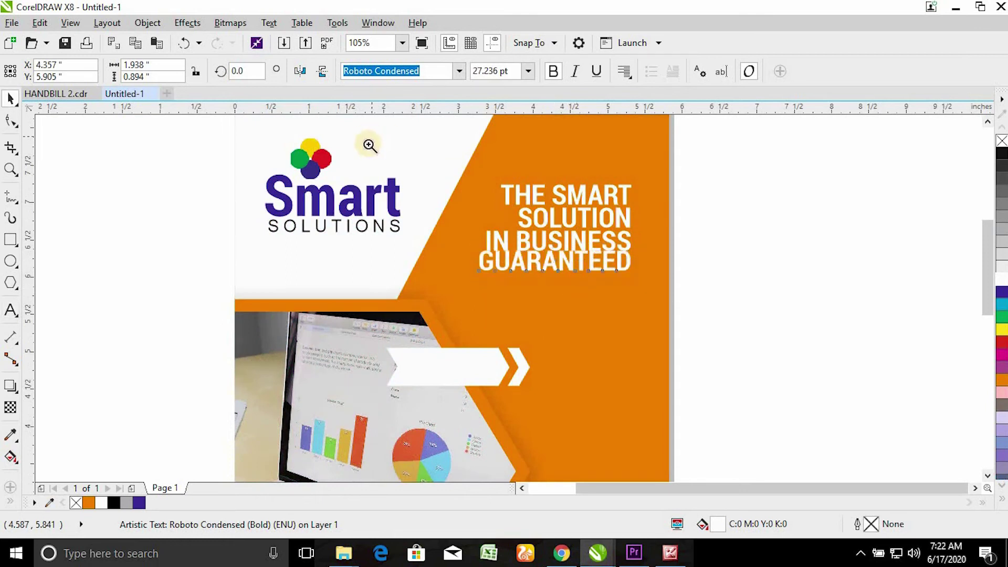
Align "GUARANTEED" under "IN BUSINESS" and enlarge it leftward, keeping its right edge flush with the headline.
{"action": "scroll", "coordinate": [592, 279], "scroll_direction": "up", "scroll_amount": 2}
{"action": "left_click_drag", "start_coordinate": [594, 293], "coordinate": [594, 288]}
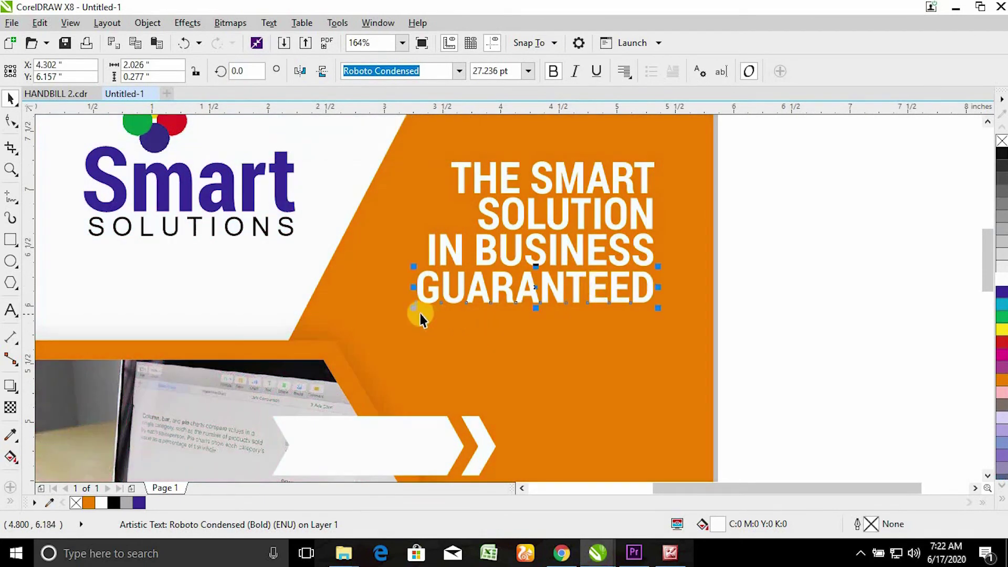
{"action": "left_click_drag", "start_coordinate": [412, 309], "coordinate": [325, 358]}
{"action": "left_click", "coordinate": [811, 192]}
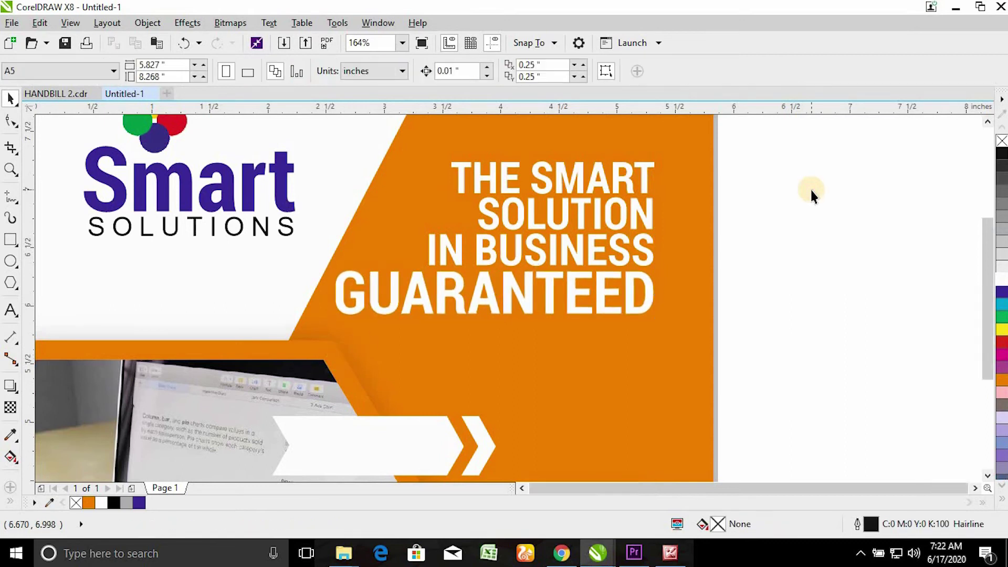
{"action": "key", "text": "shift+F4"}
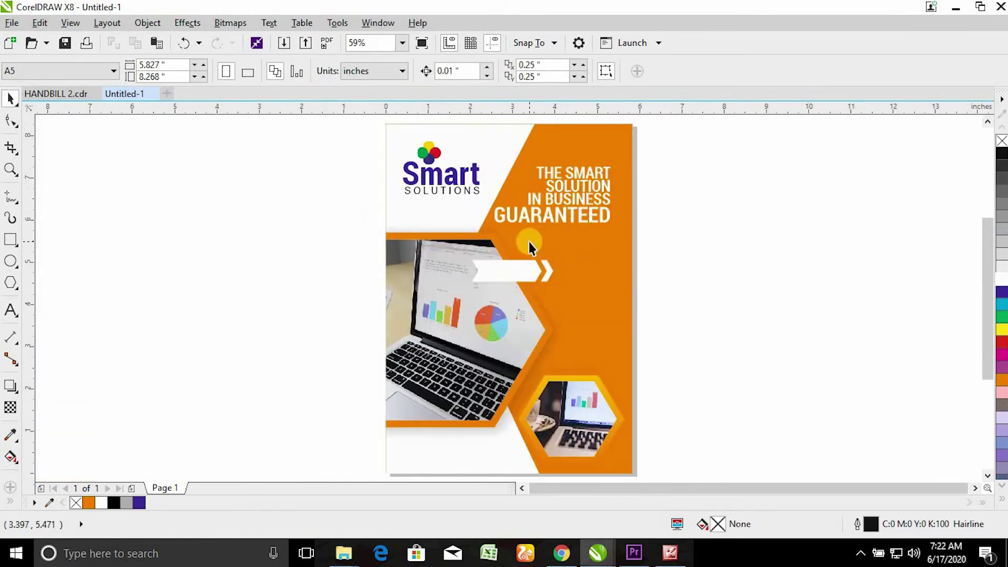
{"action": "key", "text": "z"}
{"action": "left_click_drag", "start_coordinate": [315, 184], "coordinate": [728, 415]}
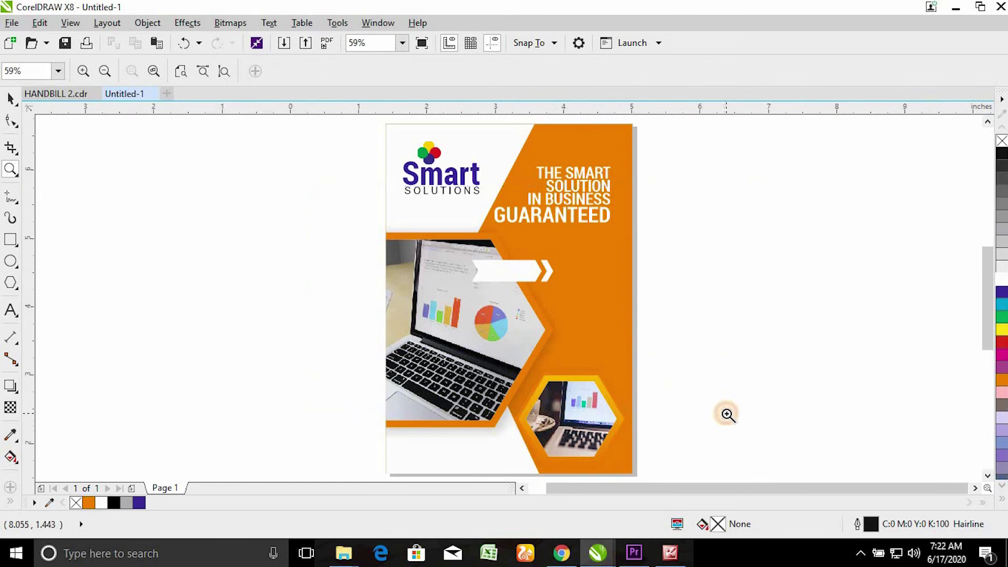
{"action": "key", "text": "z"}
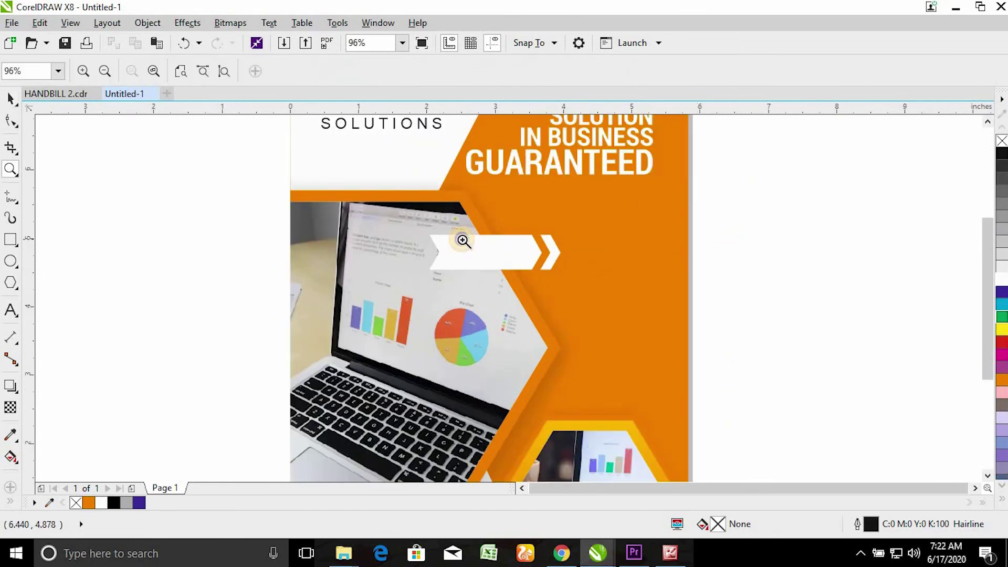
{"action": "key", "text": "F3"}
{"action": "left_click", "coordinate": [312, 259]}
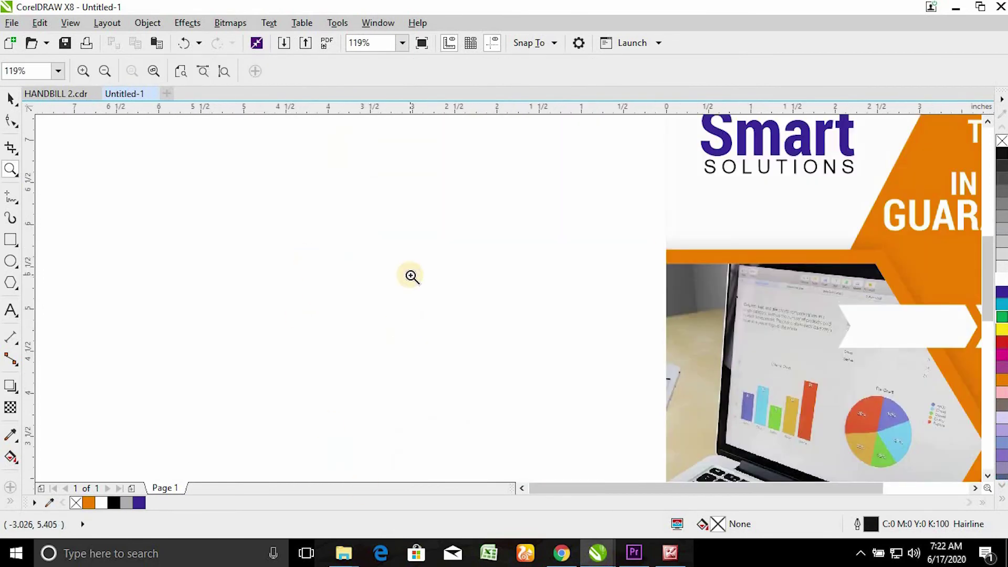
{"action": "right_click", "coordinate": [411, 275]}
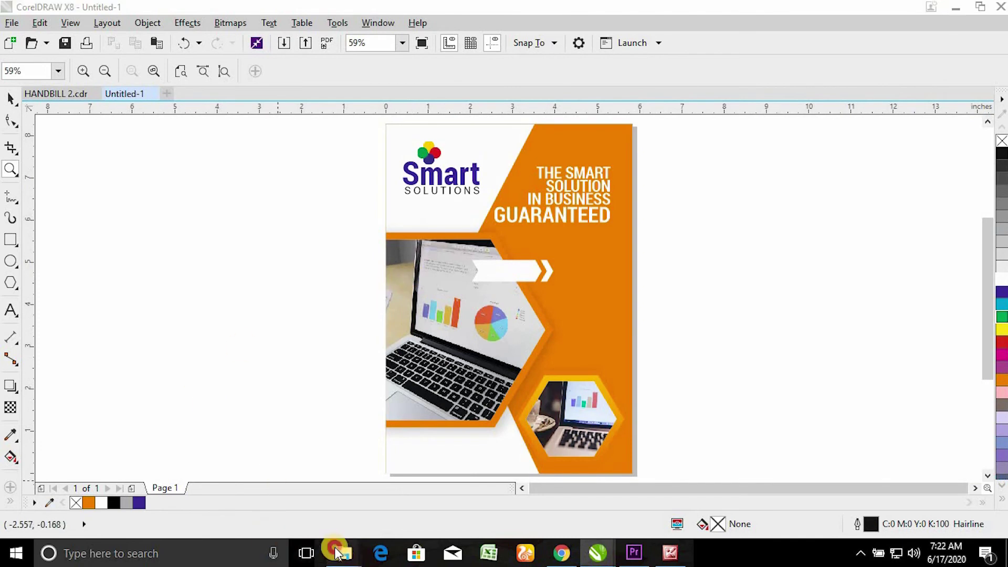
Switch to File Explorer and import the TWITTER LOGO and FACEBOOK LOGO images from the PETS LOVE folder into the CorelDRAW document.
{"action": "mouse_move", "coordinate": [343, 552]}
{"action": "mouse_move", "coordinate": [591, 500]}
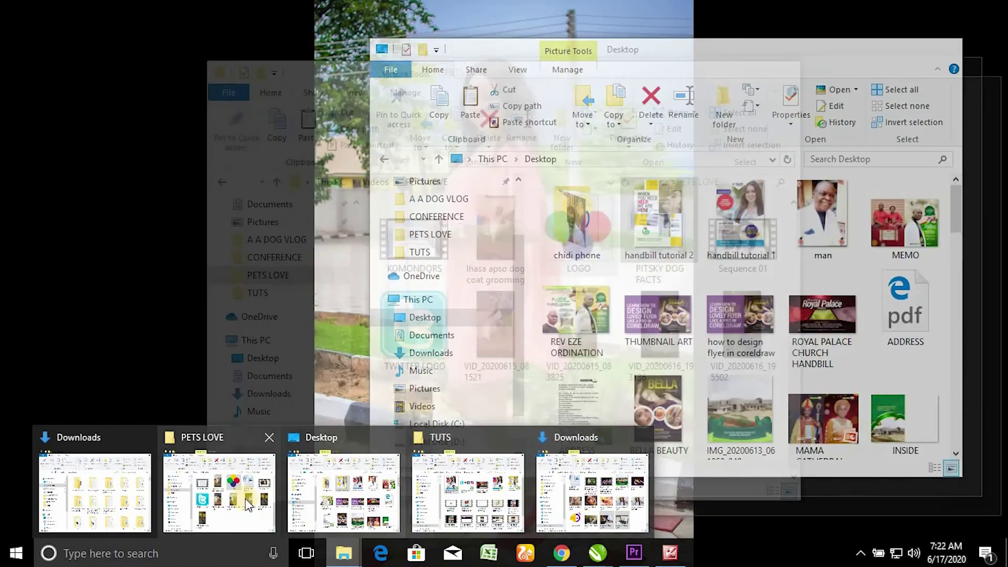
{"action": "left_click", "coordinate": [219, 493]}
{"action": "left_click_drag", "start_coordinate": [402, 357], "coordinate": [147, 322]}
{"action": "scroll", "coordinate": [467, 310], "scroll_direction": "up", "scroll_amount": 2}
{"action": "left_click_drag", "start_coordinate": [578, 236], "coordinate": [135, 299]}
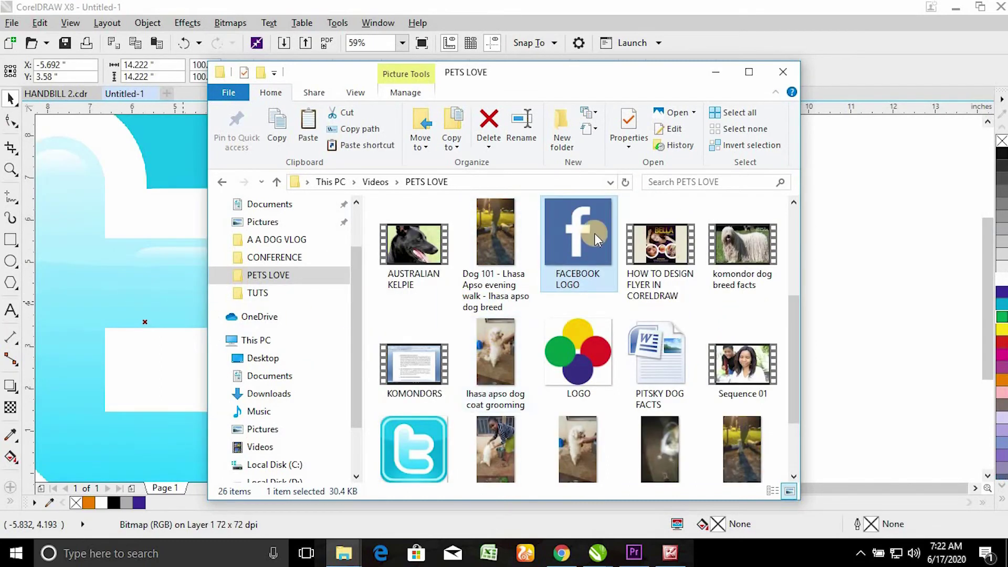
Import the 1024px-Instagram_icon image from the PETS LOVE folder into the blank area beside the handbill.
{"action": "scroll", "coordinate": [593, 246], "scroll_direction": "up", "scroll_amount": 3}
{"action": "scroll", "coordinate": [488, 329], "scroll_direction": "down", "scroll_amount": 3}
{"action": "scroll", "coordinate": [785, 218], "scroll_direction": "up", "scroll_amount": 3}
{"action": "left_click_drag", "start_coordinate": [758, 258], "coordinate": [851, 283]}
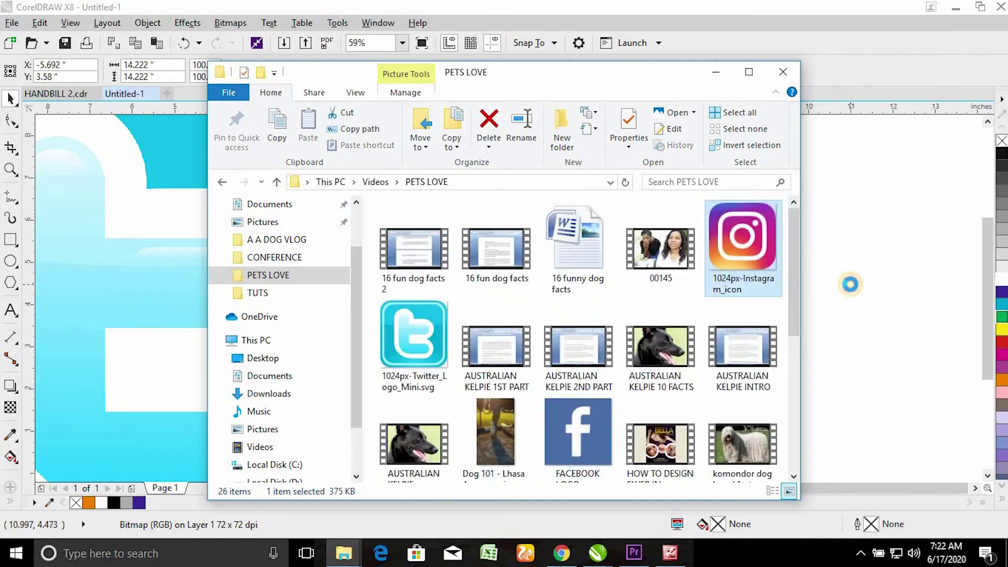
{"action": "left_click", "coordinate": [851, 285]}
Shrink the oversized Twitter logo to about 1.25 inches and move it to the bottom of the handbill.
{"action": "scroll", "coordinate": [833, 285], "scroll_direction": "down", "scroll_amount": 2}
{"action": "left_click", "coordinate": [560, 263]}
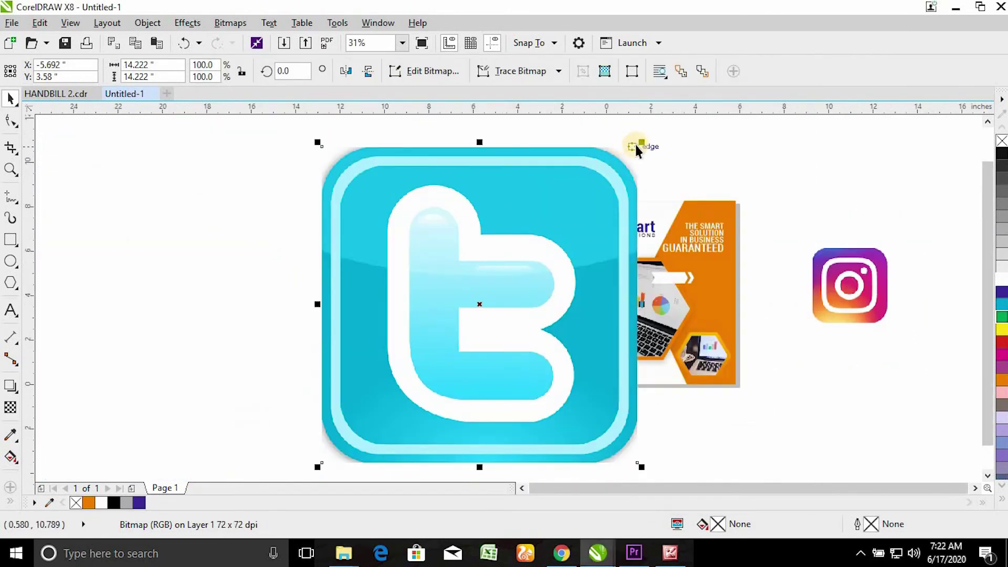
{"action": "left_click_drag", "start_coordinate": [641, 145], "coordinate": [349, 435]}
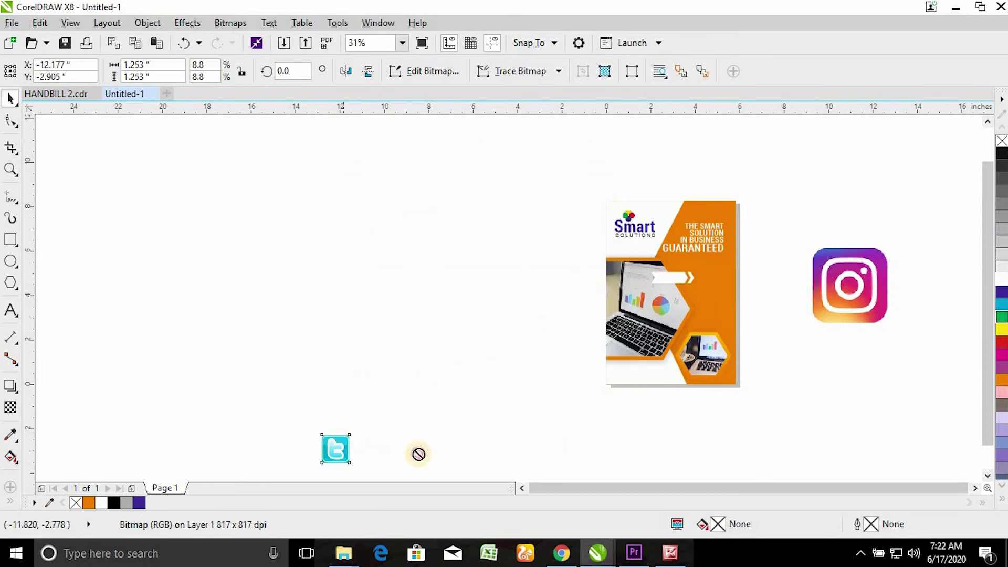
{"action": "left_click_drag", "start_coordinate": [642, 386], "coordinate": [643, 386]}
Switch back to the PETS LOVE folder in File Explorer and import the FACEBOOK LOGO image onto the handbill.
{"action": "mouse_move", "coordinate": [344, 554]}
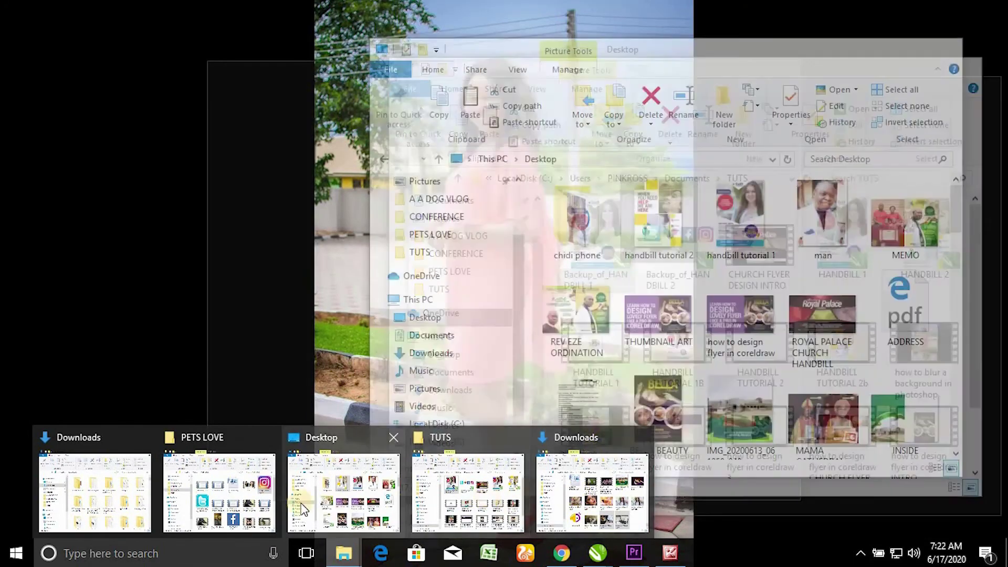
{"action": "left_click", "coordinate": [226, 499]}
{"action": "left_click_drag", "start_coordinate": [578, 428], "coordinate": [662, 381]}
Move the Instagram icon onto the handbill's lower edge and shrink it to a small icon.
{"action": "left_click_drag", "start_coordinate": [843, 283], "coordinate": [707, 382]}
{"action": "key", "text": "F2"}
{"action": "left_click", "coordinate": [719, 413]}
{"action": "left_click_drag", "start_coordinate": [589, 343], "coordinate": [667, 328]}
Repeat the last scaling on the Facebook and Twitter logos, and resize the Twitter logo to about 0.3 inches.
{"action": "left_click", "coordinate": [452, 295]}
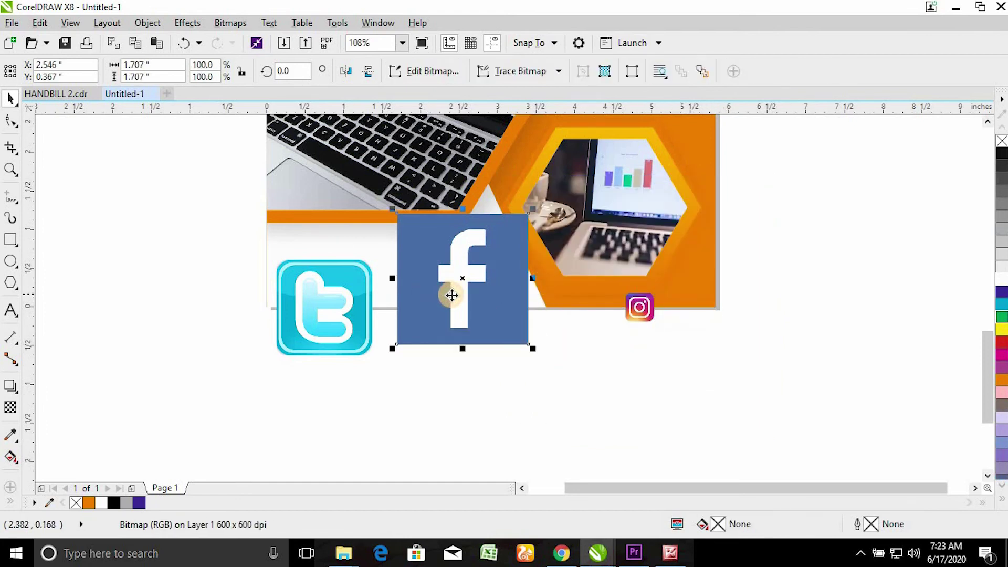
{"action": "key", "text": "ctrl+r"}
{"action": "left_click", "coordinate": [354, 302]}
{"action": "key", "text": "ctrl+r"}
{"action": "key", "text": "F2"}
{"action": "left_click_drag", "start_coordinate": [237, 184], "coordinate": [711, 371]}
{"action": "key", "text": "space"}
{"action": "left_click_drag", "start_coordinate": [213, 350], "coordinate": [184, 314]}
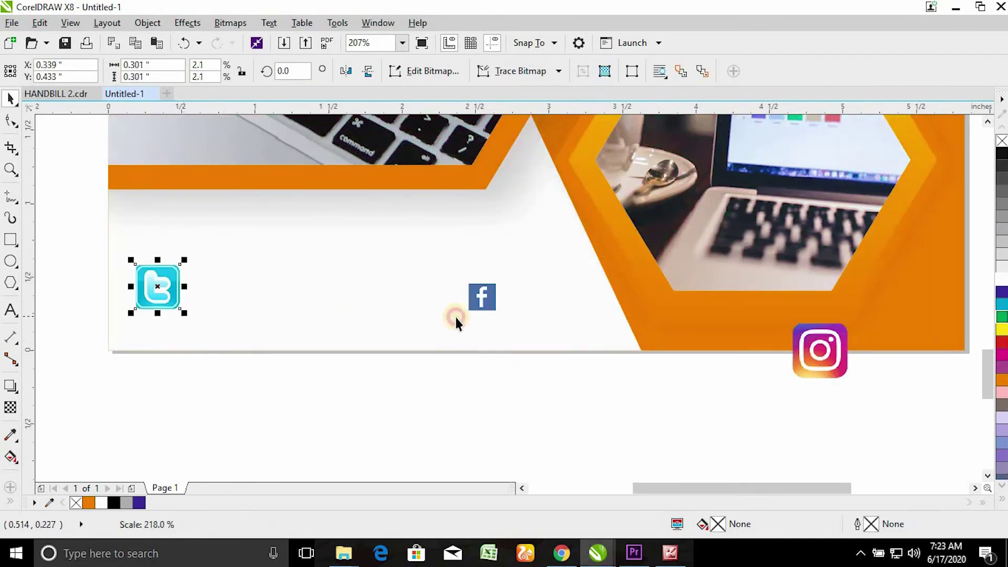
Arrange the Twitter, Facebook and Instagram icons in a row at similar small sizes in the white area below the large laptop photo.
{"action": "left_click_drag", "start_coordinate": [482, 296], "coordinate": [294, 295]}
{"action": "left_click_drag", "start_coordinate": [847, 362], "coordinate": [503, 288]}
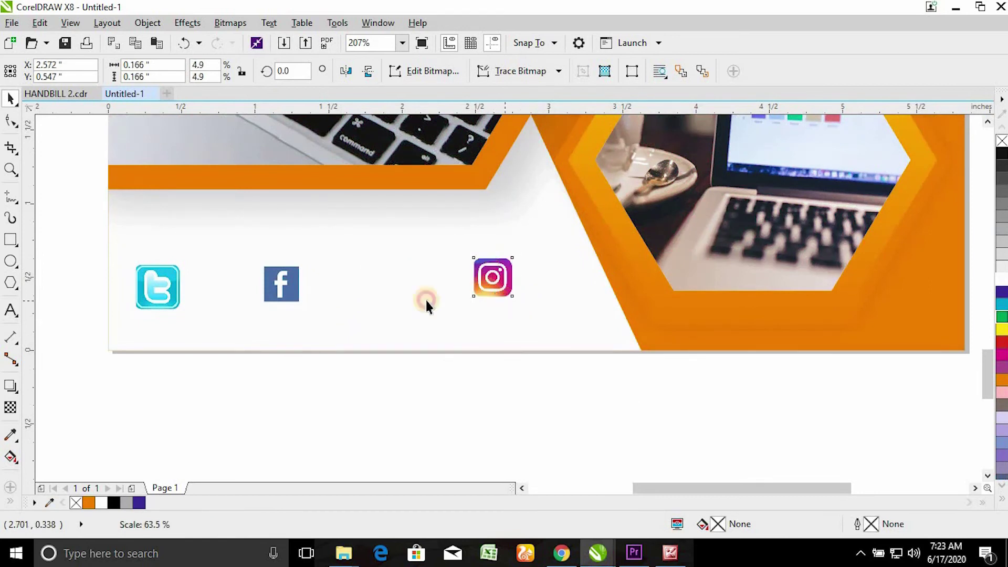
{"action": "left_click_drag", "start_coordinate": [281, 289], "coordinate": [383, 289]}
{"action": "left_click_drag", "start_coordinate": [138, 304], "coordinate": [265, 286]}
{"action": "left_click_drag", "start_coordinate": [180, 386], "coordinate": [574, 210]}
{"action": "left_click_drag", "start_coordinate": [361, 280], "coordinate": [343, 249]}
{"action": "left_click", "coordinate": [399, 227]}
Enlarge the Instagram icon to about 0.2 inches to match the Twitter and Facebook icons.
{"action": "key", "text": "z"}
{"action": "left_click_drag", "start_coordinate": [187, 191], "coordinate": [526, 321]}
{"action": "key", "text": "space"}
{"action": "left_click", "coordinate": [806, 288]}
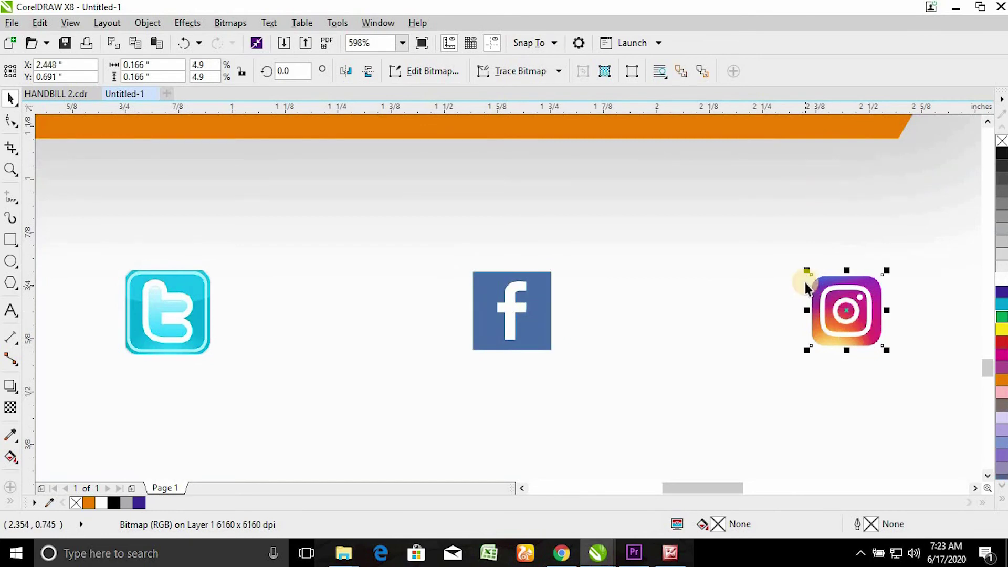
{"action": "left_click_drag", "start_coordinate": [802, 267], "coordinate": [788, 255]}
{"action": "key", "text": "space"}
{"action": "key", "text": "F3"}
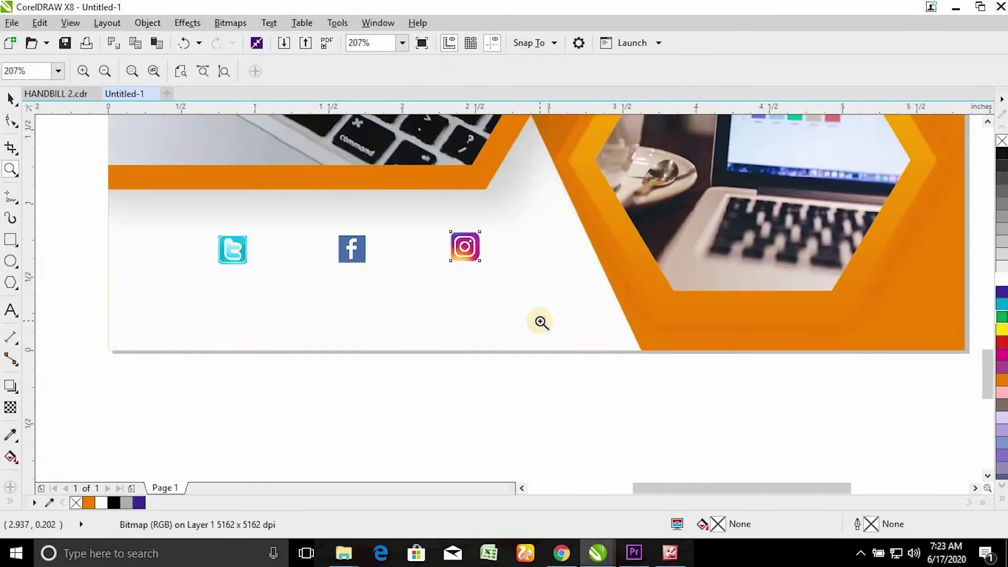
Duplicate the logo's "SOLUTIONS" text below the social media icons and tighten the copy's letter spacing.
{"action": "key", "text": "F4"}
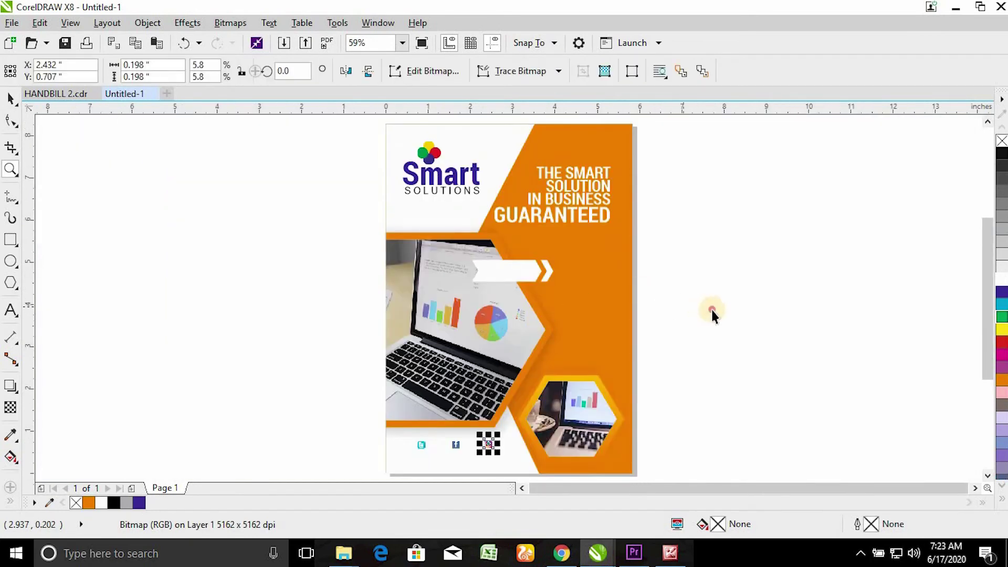
{"action": "left_click_drag", "start_coordinate": [297, 124], "coordinate": [661, 486]}
{"action": "key", "text": "space"}
{"action": "left_click_drag", "start_coordinate": [471, 155], "coordinate": [494, 415]}
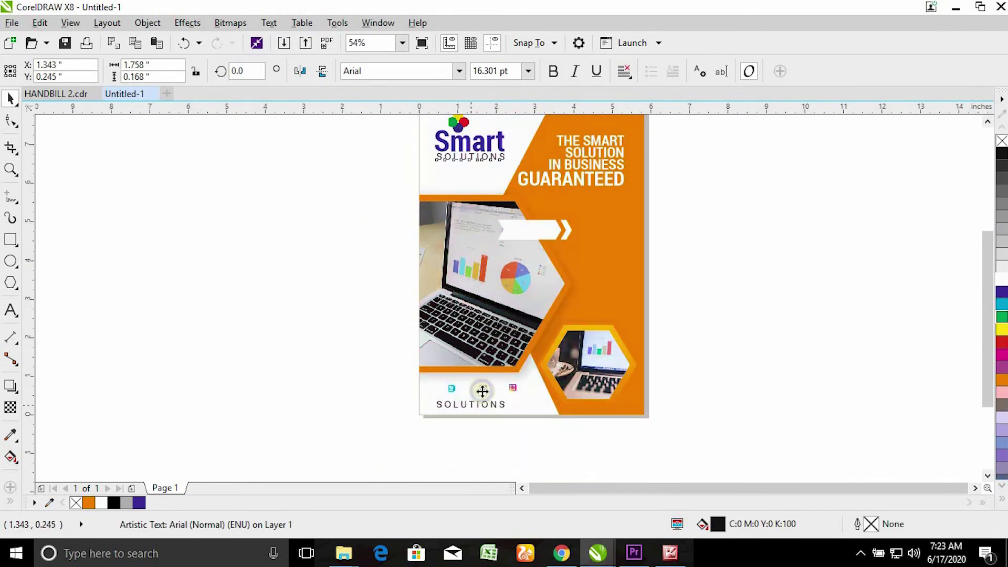
{"action": "key", "text": "z"}
{"action": "left_click_drag", "start_coordinate": [383, 321], "coordinate": [698, 428]}
{"action": "left_click", "coordinate": [14, 129]}
{"action": "left_click_drag", "start_coordinate": [414, 402], "coordinate": [333, 422]}
{"action": "key", "text": "space"}
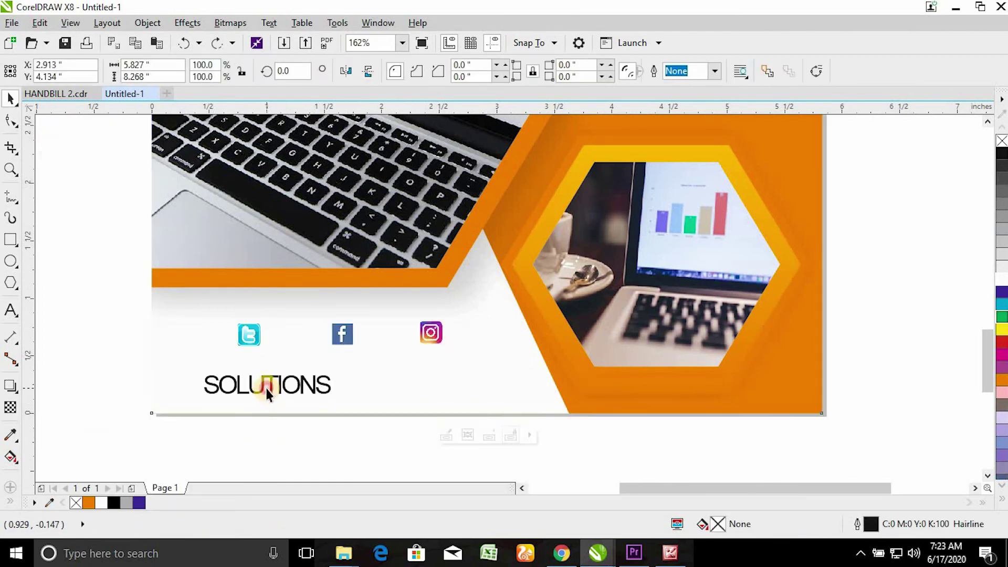
{"action": "left_click", "coordinate": [266, 386]}
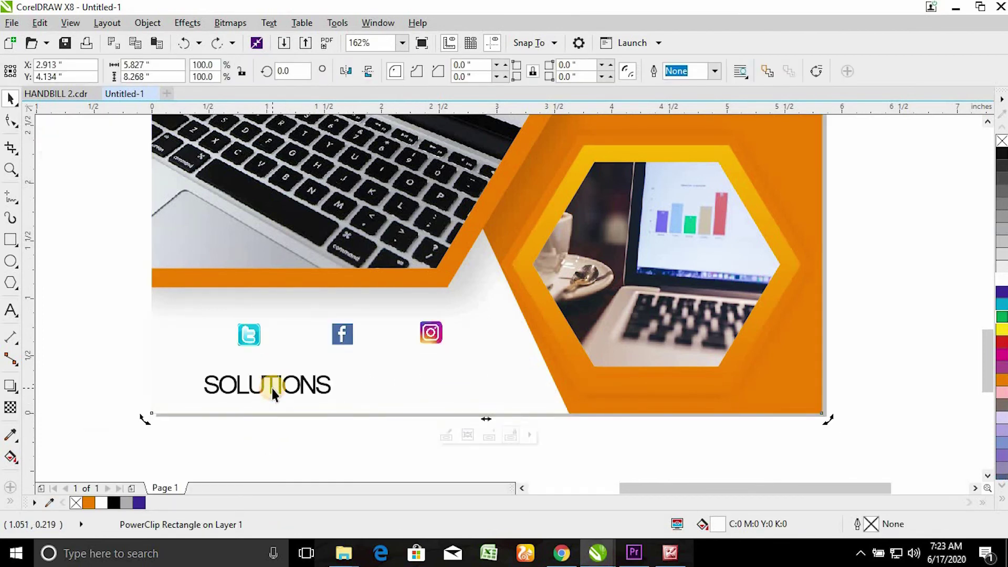
{"action": "key", "text": "space"}
{"action": "double_click", "coordinate": [279, 383]}
{"action": "type", "text": "WW"}
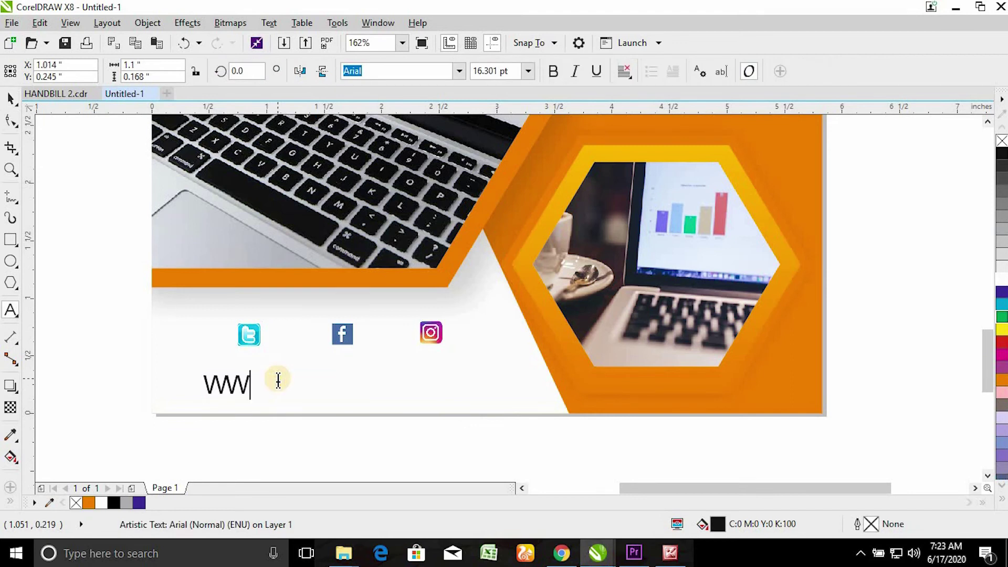
{"action": "type", "text": "W.SMARTSOLUTIONS.COM"}
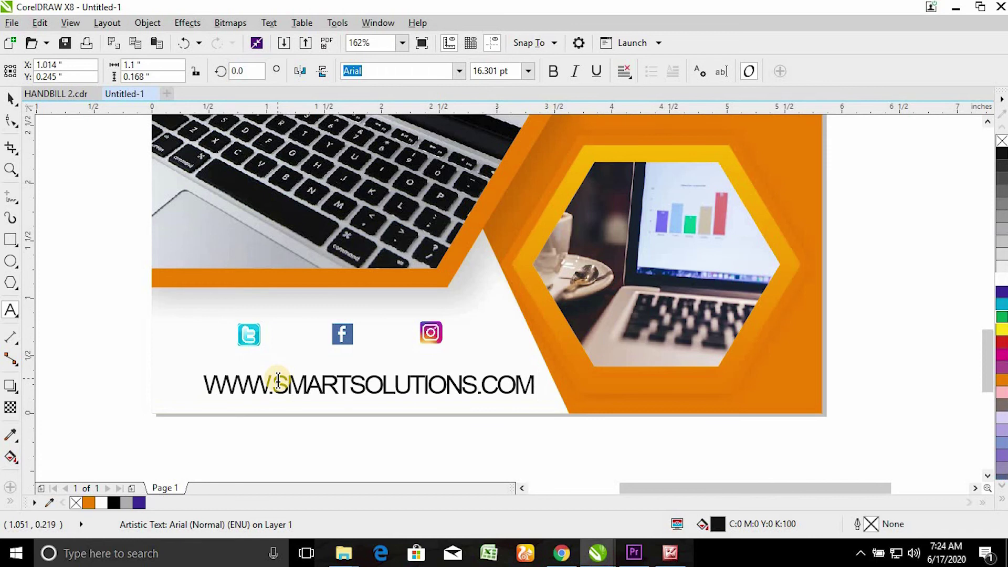
Make the website line bold at 9 pt and widen its letter spacing to about 2.34 inches overall.
{"action": "key", "text": "Escape"}
{"action": "left_click", "coordinate": [553, 71]}
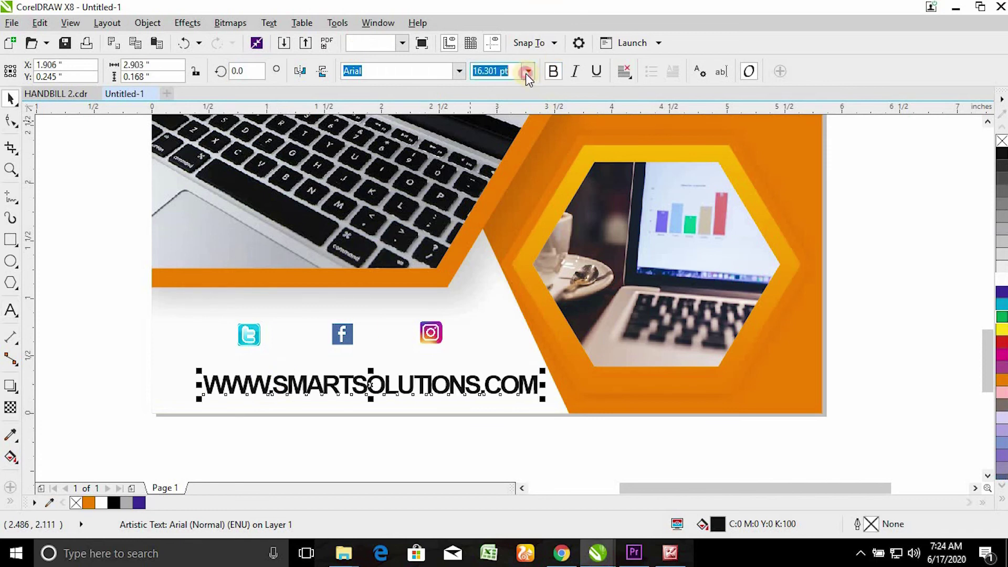
{"action": "left_click", "coordinate": [528, 71]}
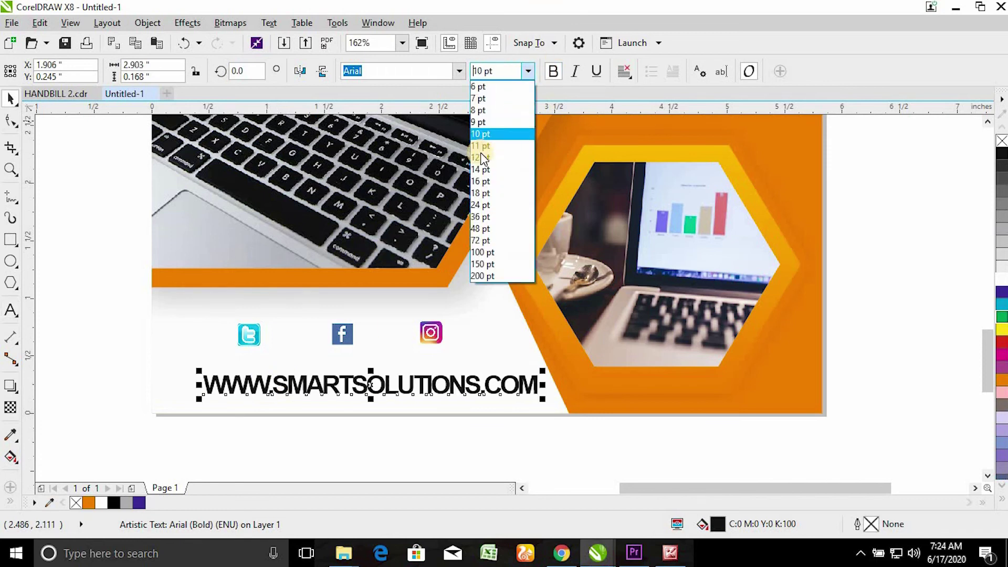
{"action": "left_click", "coordinate": [480, 122]}
{"action": "key", "text": "F10"}
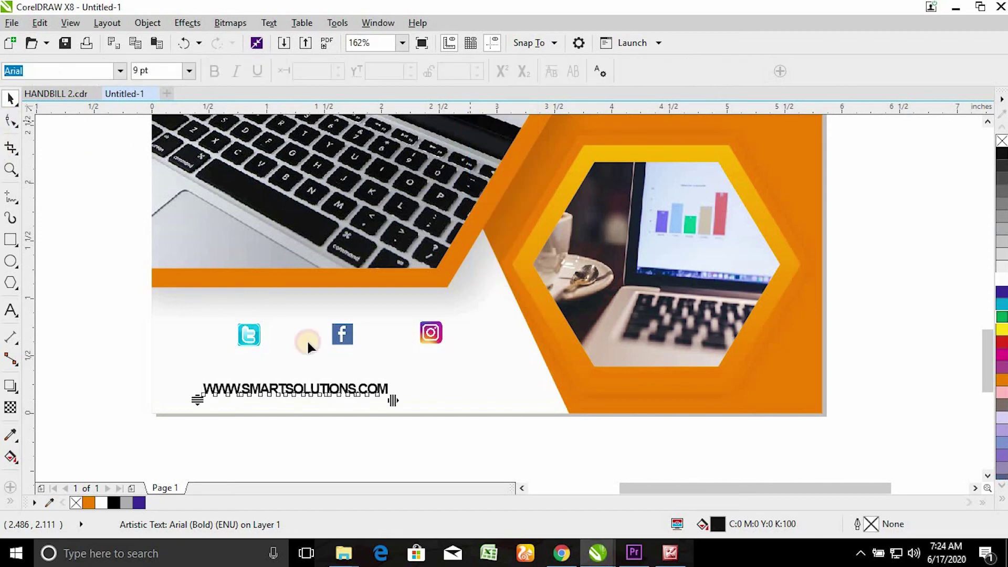
{"action": "left_click_drag", "start_coordinate": [392, 400], "coordinate": [473, 412]}
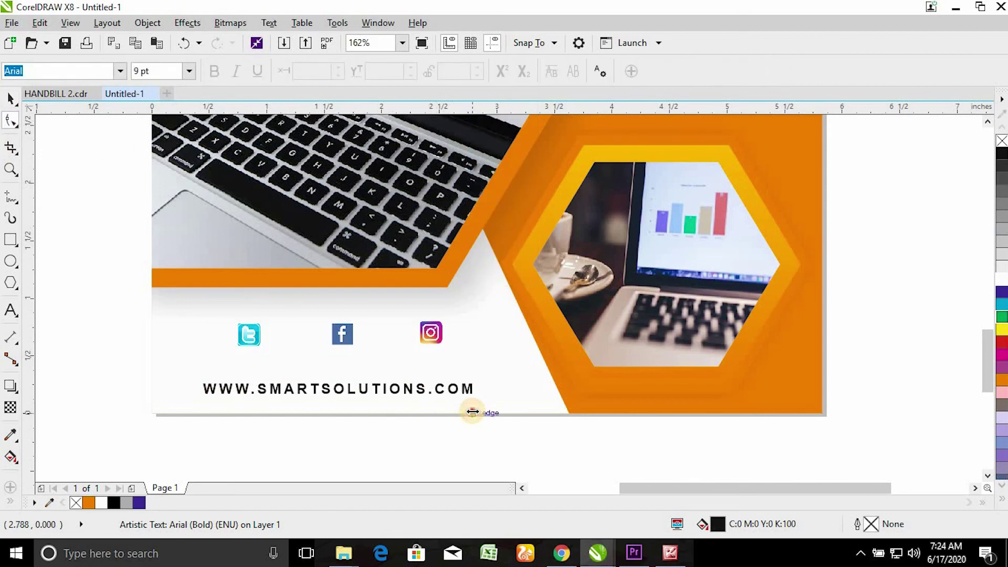
{"action": "key", "text": "space"}
Duplicate the website line just above itself and replace the copy's text with "Smart Sol".
{"action": "mouse_move", "coordinate": [367, 387]}
{"action": "left_mouse_down"}
{"action": "mouse_move", "coordinate": [353, 397]}
{"action": "mouse_move", "coordinate": [360, 373]}
{"action": "left_mouse_up"}
{"action": "double_click", "coordinate": [360, 373]}
{"action": "key", "text": "ctrl+a"}
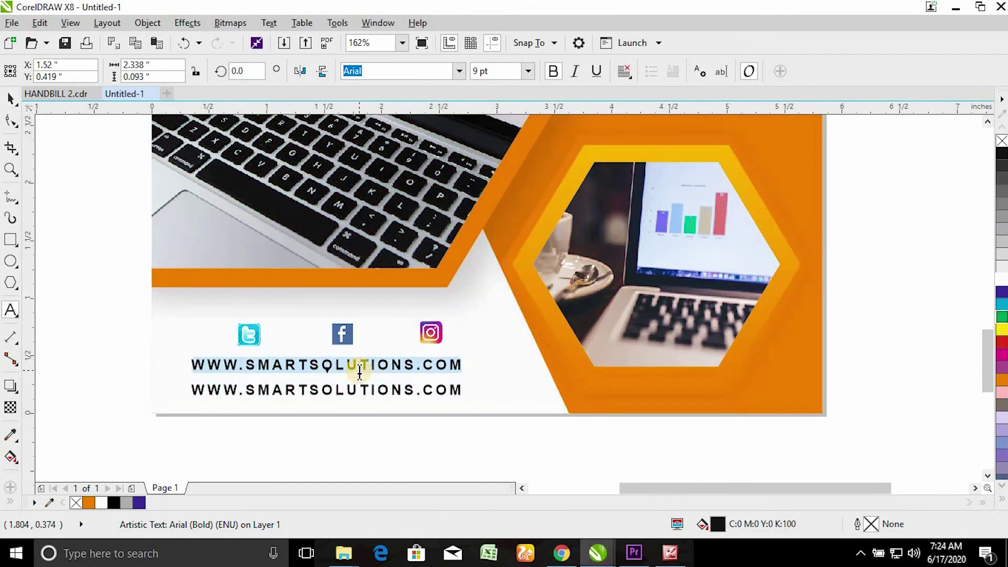
{"action": "type", "text": "Smart Sol"}
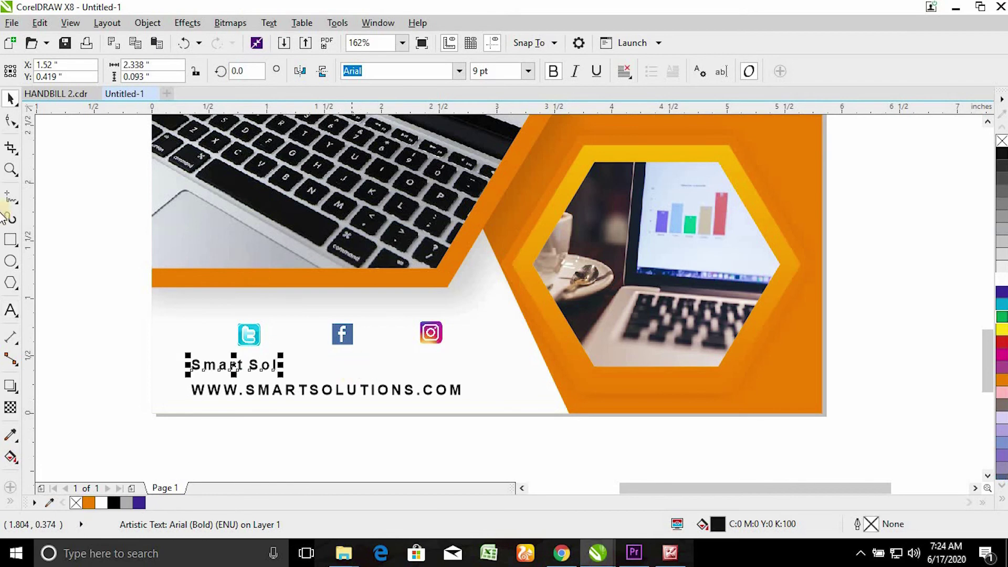
Tighten the "Smart Sol" label's letter spacing under the Twitter icon and add "Smart Solu" copies under the Facebook and Instagram icons.
{"action": "left_click", "coordinate": [10, 121]}
{"action": "left_click_drag", "start_coordinate": [281, 375], "coordinate": [367, 365]}
{"action": "key", "text": "space"}
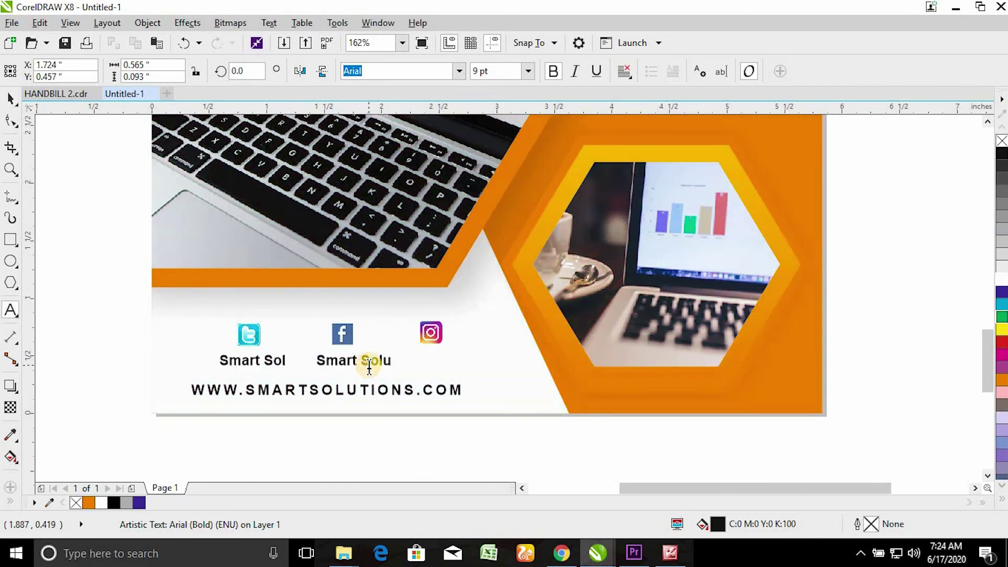
{"action": "left_click_drag", "start_coordinate": [369, 366], "coordinate": [450, 361]}
{"action": "left_click", "coordinate": [452, 446]}
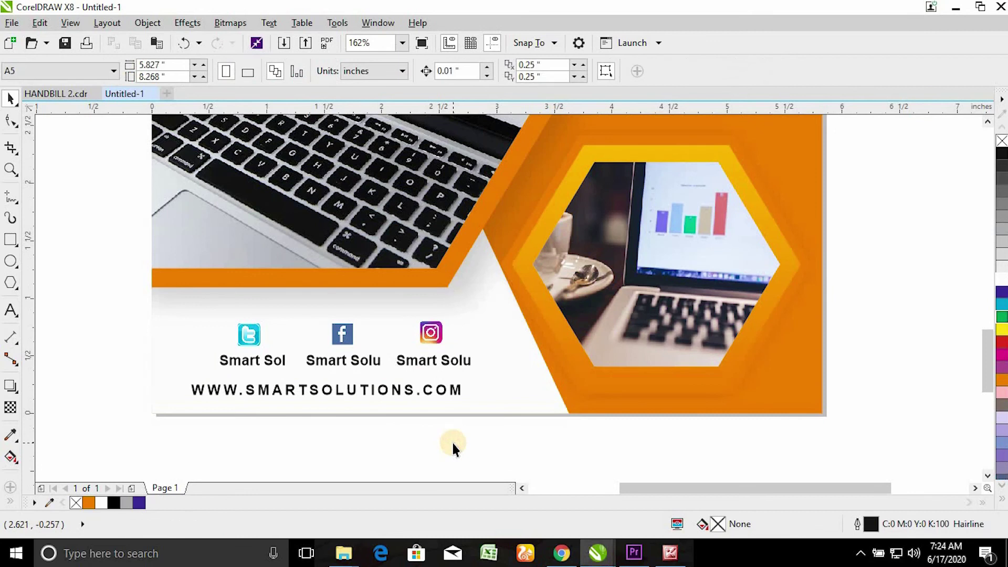
Move the three icons with their labels slightly up and left, and center the website line beneath them.
{"action": "left_click_drag", "start_coordinate": [527, 373], "coordinate": [531, 367]}
{"action": "left_click_drag", "start_coordinate": [429, 345], "coordinate": [421, 335]}
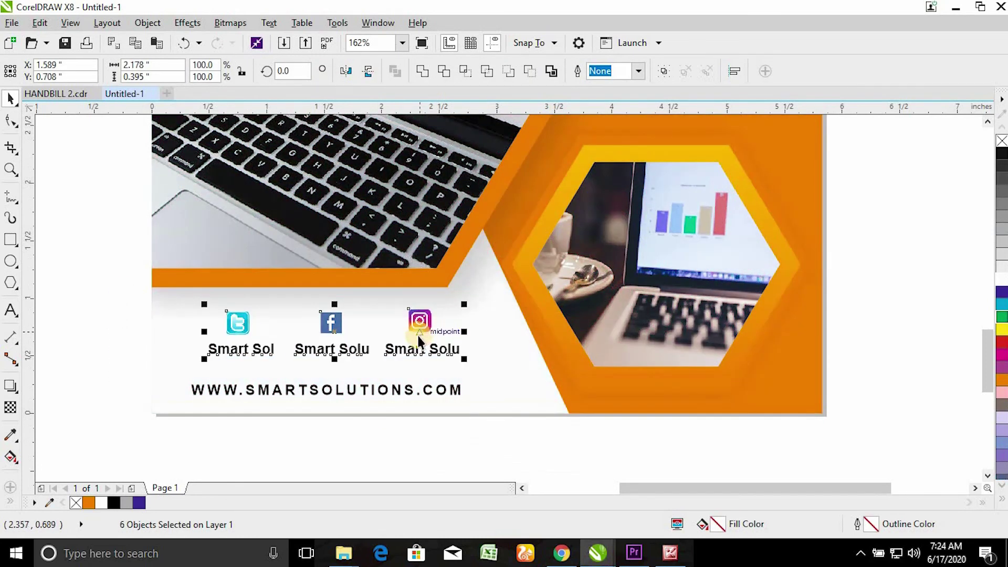
{"action": "left_click", "coordinate": [313, 464]}
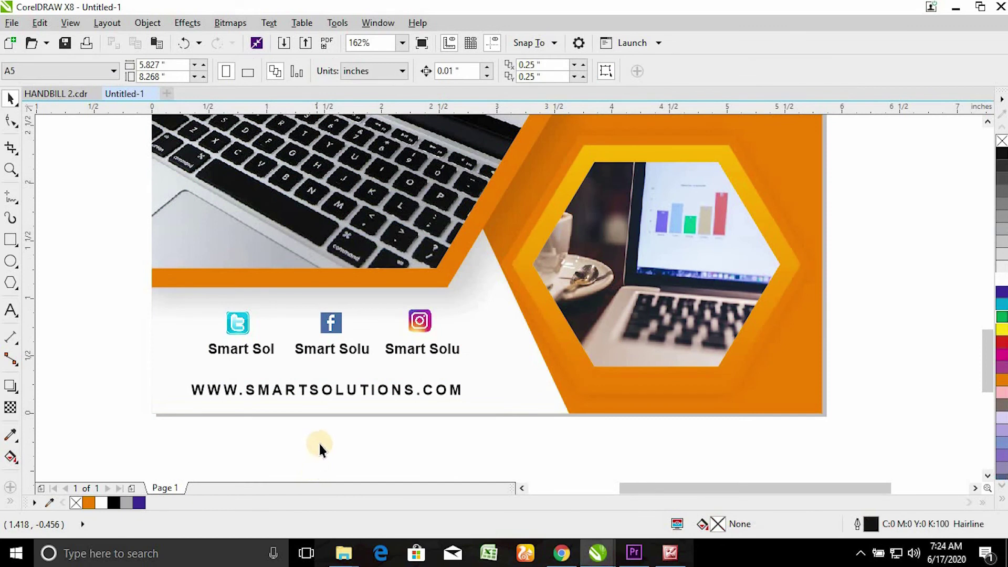
{"action": "left_click_drag", "start_coordinate": [344, 394], "coordinate": [354, 384]}
{"action": "key", "text": "shift+F4"}
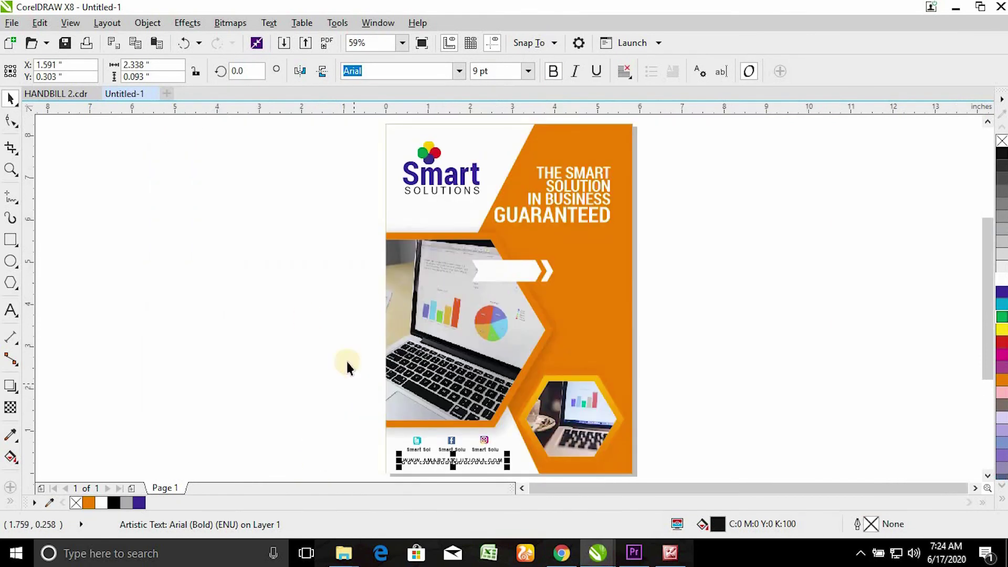
{"action": "left_click", "coordinate": [754, 288]}
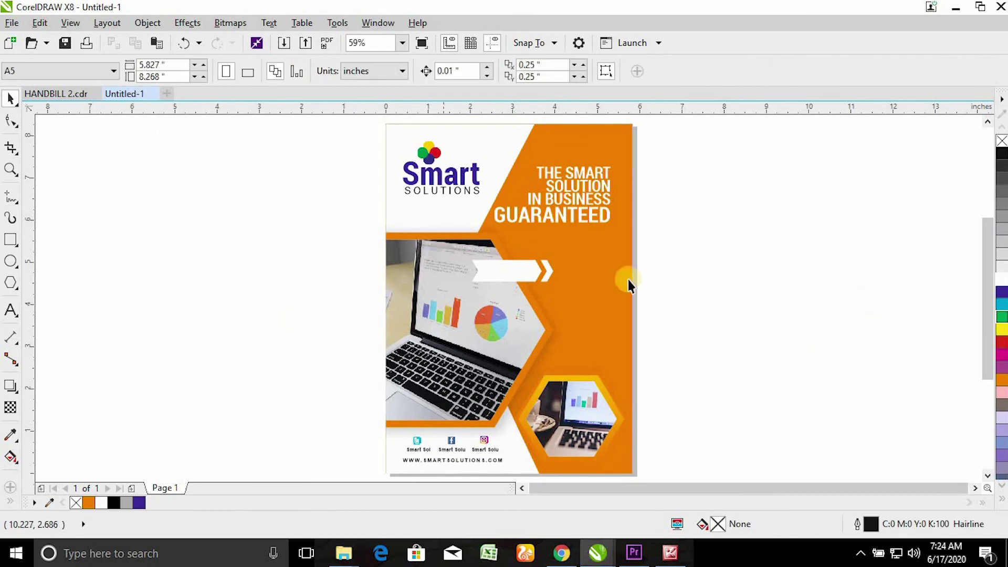
Draw a paragraph text frame about 1.45 by 1.59 inches on the orange area below the arrow banner and set its font size to 8 pt.
{"action": "key", "text": "z"}
{"action": "left_click_drag", "start_coordinate": [347, 173], "coordinate": [720, 386]}
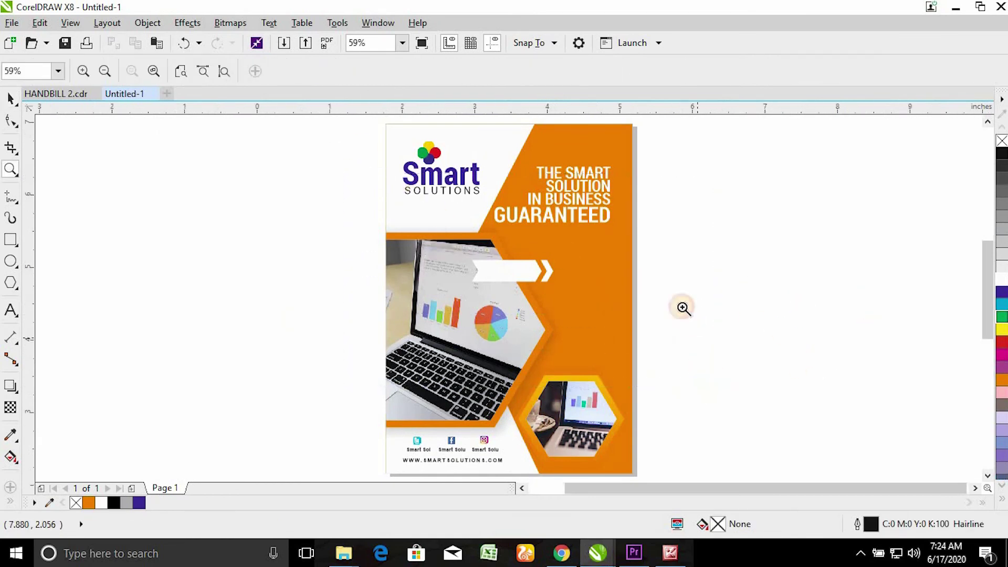
{"action": "key", "text": "space"}
{"action": "left_click", "coordinate": [15, 303]}
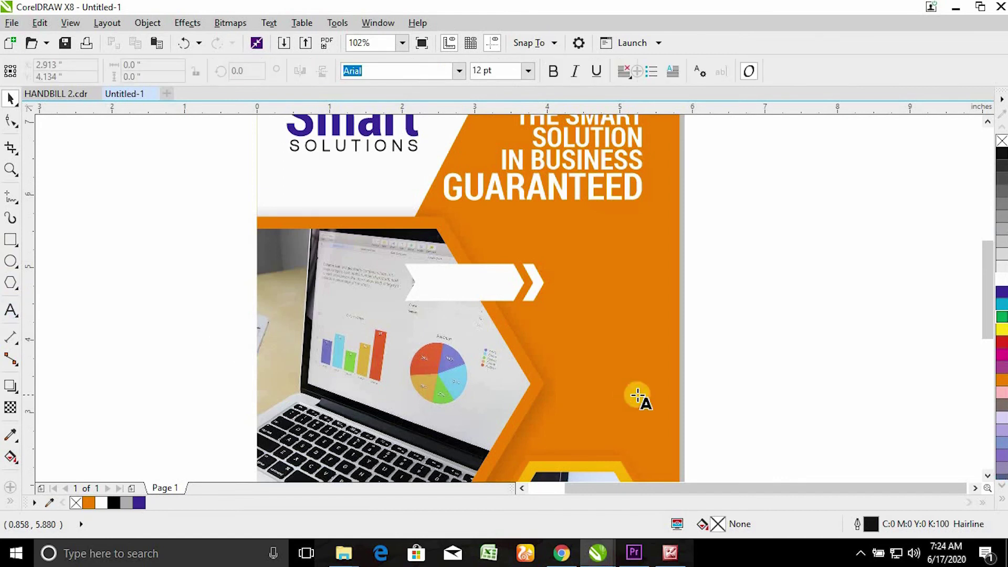
{"action": "left_click_drag", "start_coordinate": [553, 314], "coordinate": [662, 435]}
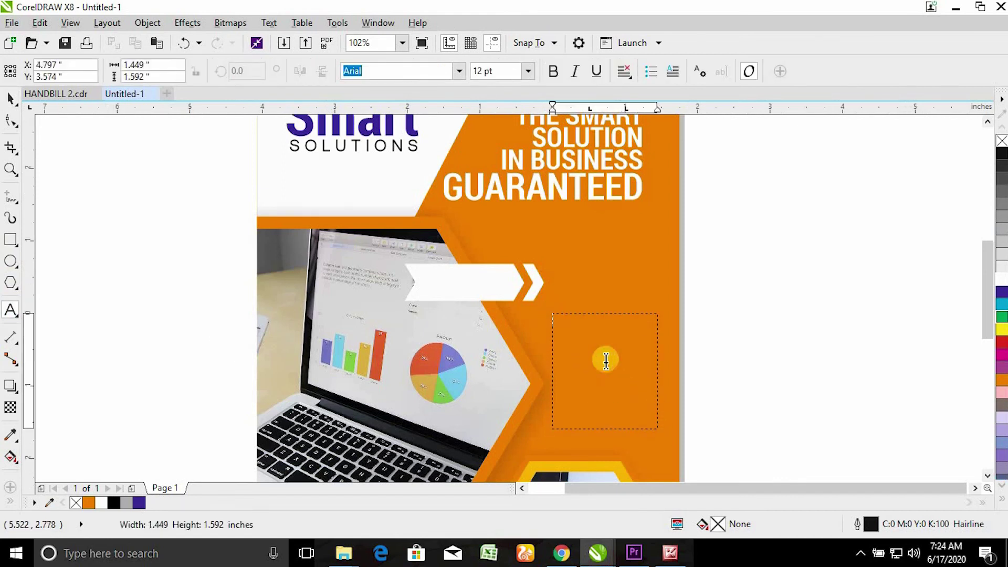
{"action": "scroll", "coordinate": [604, 357], "scroll_direction": "up", "scroll_amount": 3}
{"action": "left_click", "coordinate": [528, 73]}
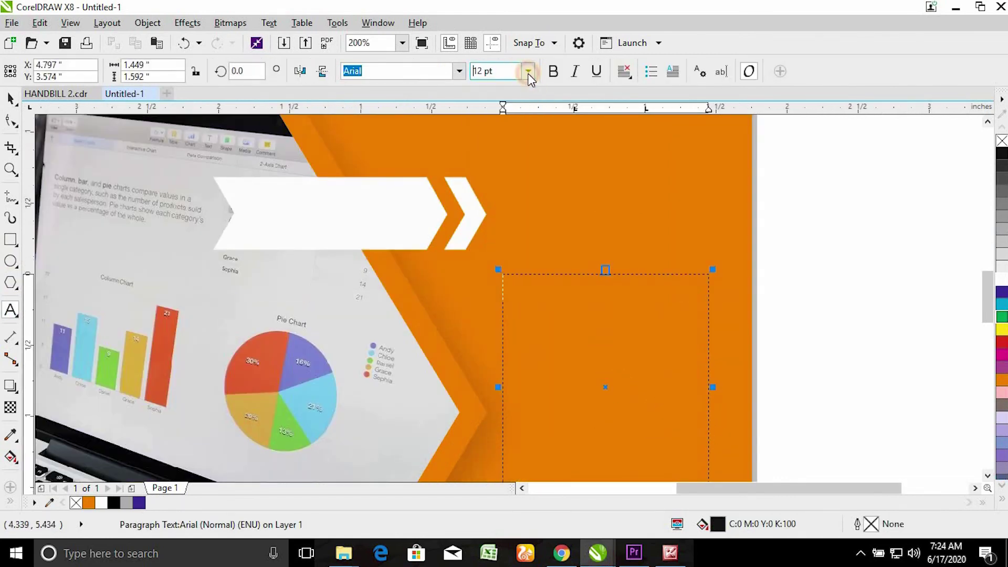
{"action": "left_click", "coordinate": [477, 108]}
Fill the frame with an "ADDRESS:" heading and street address, plus a "PHONE:" heading with the phone number on two lines, and select all the text.
{"action": "left_click", "coordinate": [604, 299]}
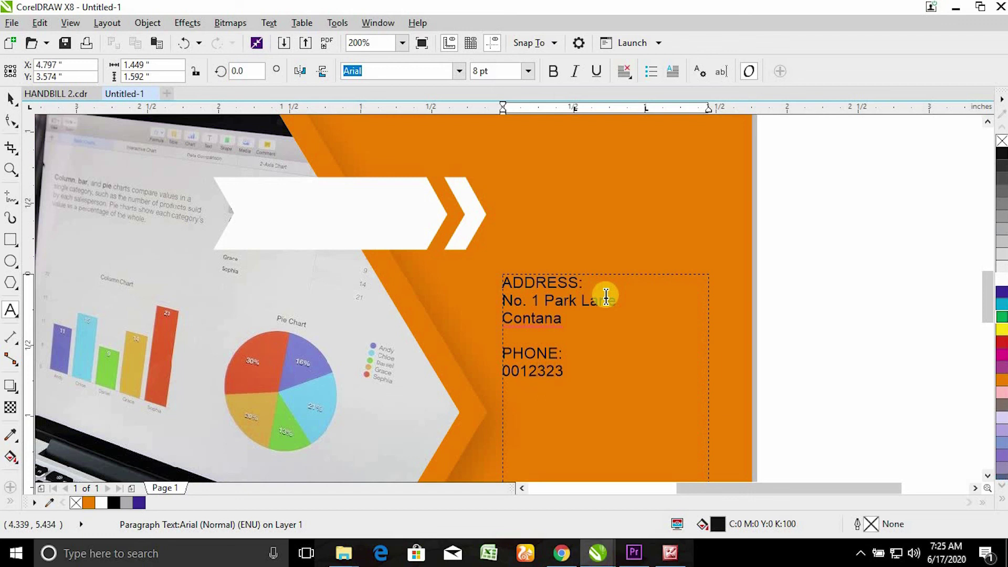
{"action": "key", "text": "shift+Home"}
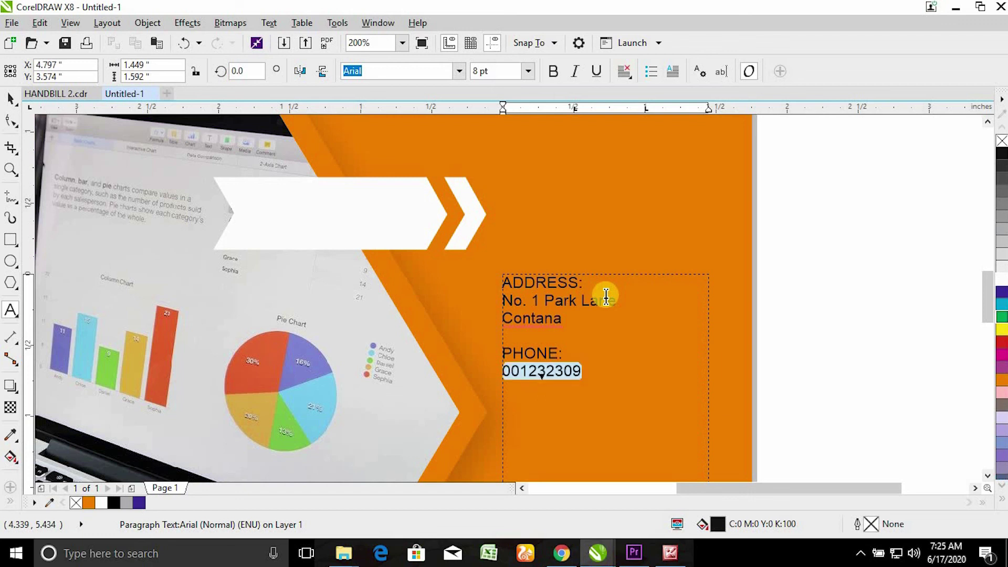
{"action": "key", "text": "Right"}
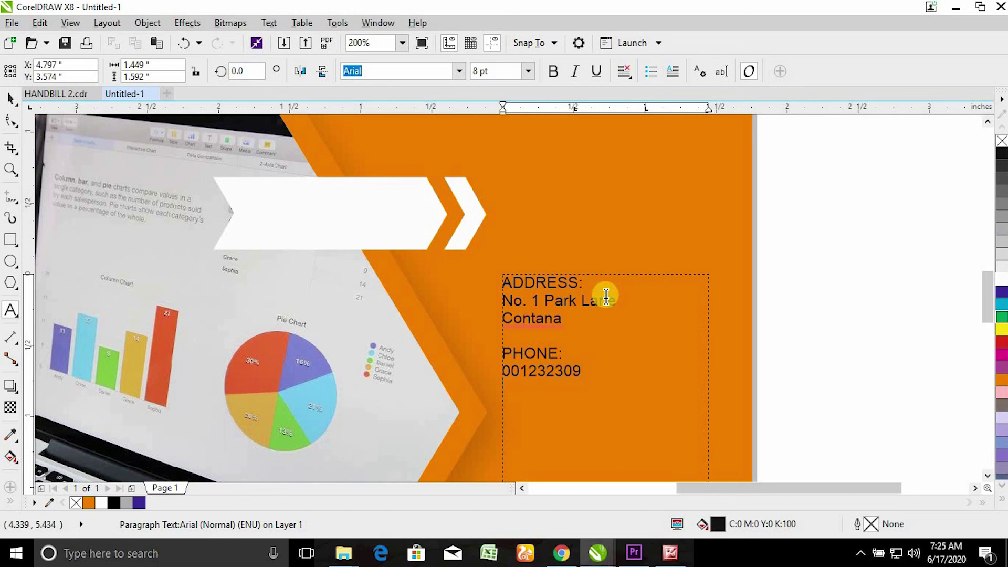
{"action": "key", "text": "ctrl+a"}
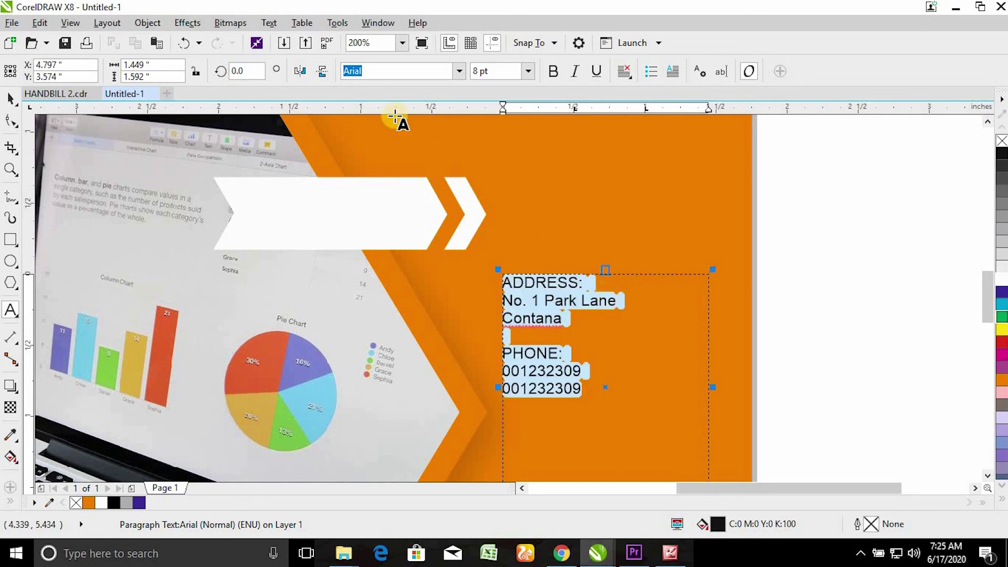
Set the contact text's font to Roboto Condensed and its fill to white.
{"action": "key", "text": "ctrl+space"}
{"action": "left_click", "coordinate": [459, 71]}
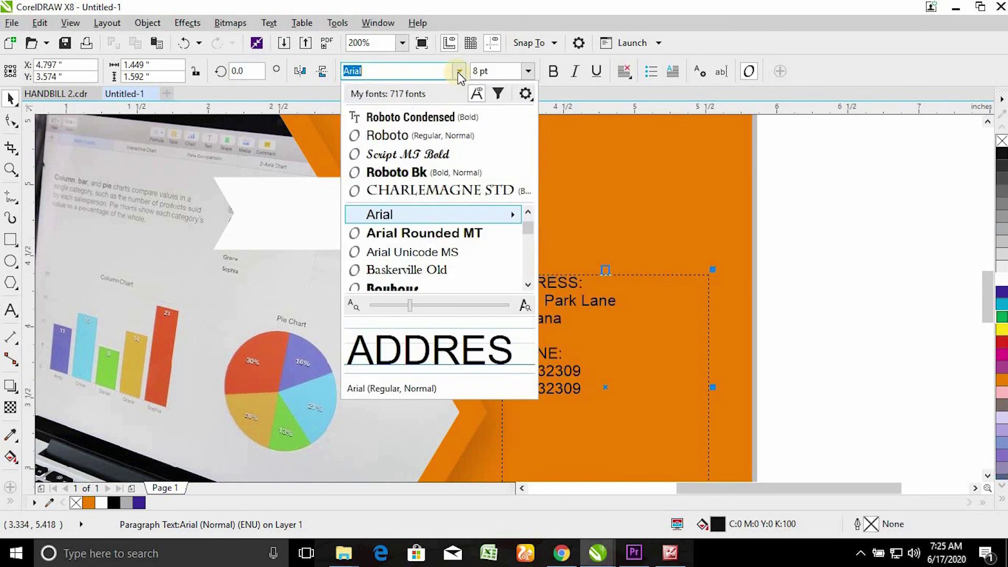
{"action": "left_click", "coordinate": [443, 118]}
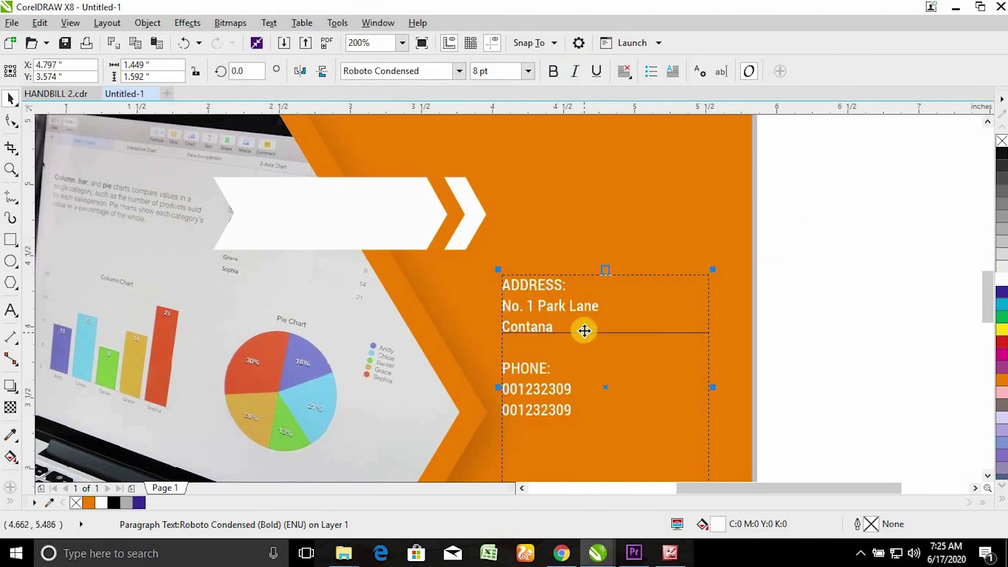
Right-align the contact text and shrink its frame from the lower-left corner to about 1.12 by 1.23 inches.
{"action": "key", "text": "z"}
{"action": "key", "text": "F3"}
{"action": "left_click_drag", "start_coordinate": [224, 222], "coordinate": [671, 446]}
{"action": "key", "text": "space"}
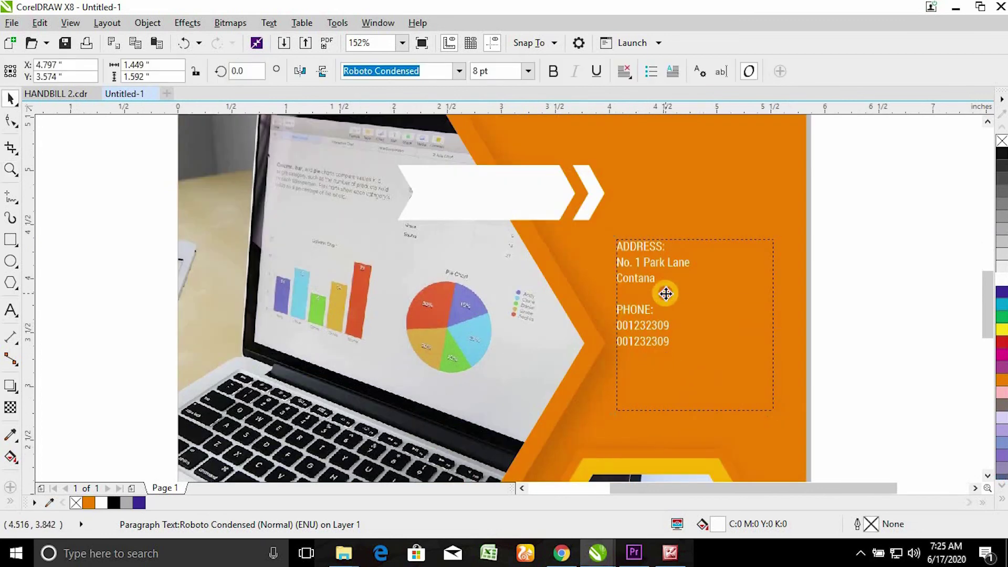
{"action": "key", "text": "F8"}
{"action": "key", "text": "ctrl+r"}
{"action": "key", "text": "space"}
{"action": "left_click_drag", "start_coordinate": [609, 408], "coordinate": [645, 369]}
Set the contact text's size to 10 pt and enlarge its frame to about 1.34 by 1.47 inches.
{"action": "left_click", "coordinate": [526, 73]}
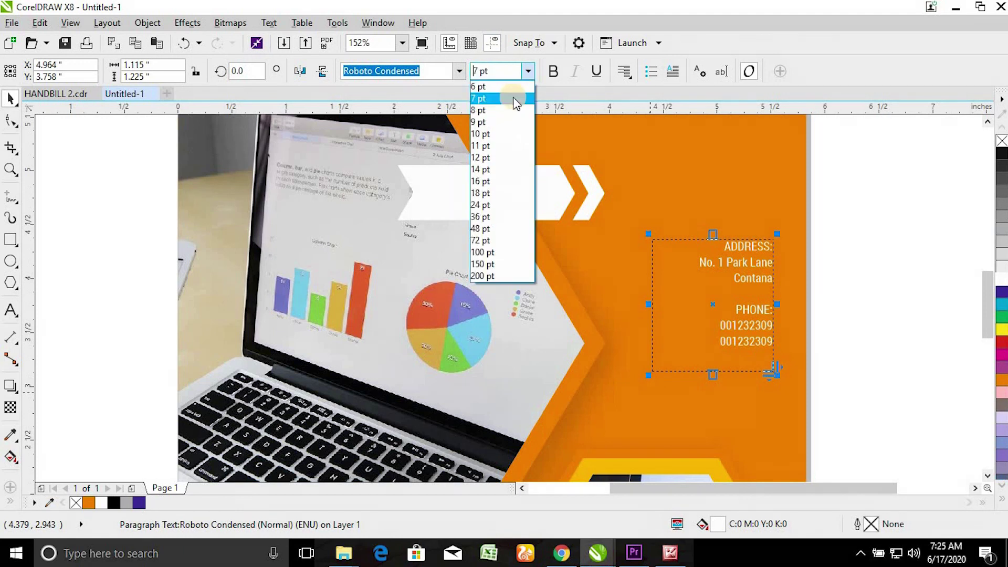
{"action": "left_click", "coordinate": [506, 134]}
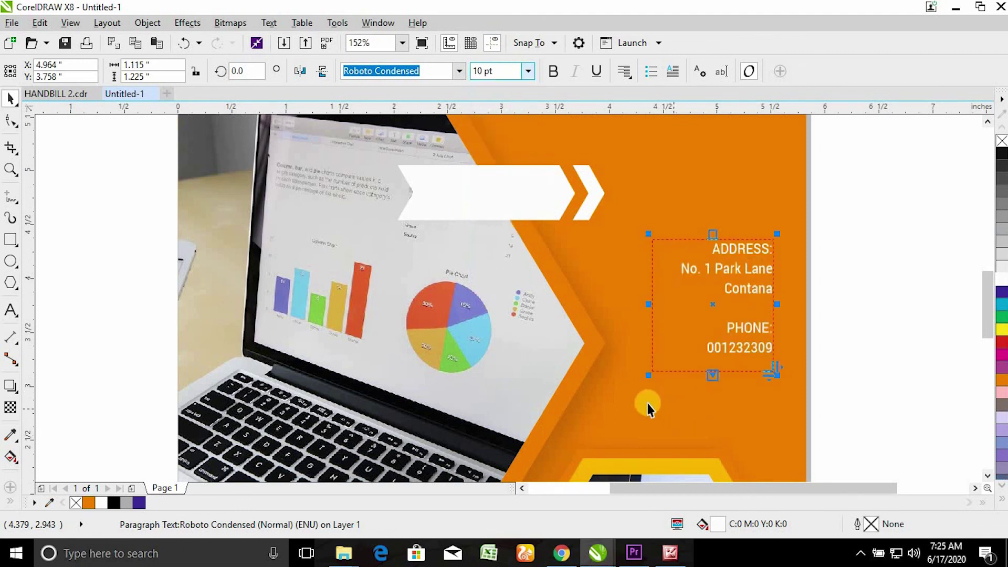
{"action": "left_click_drag", "start_coordinate": [648, 378], "coordinate": [625, 409]}
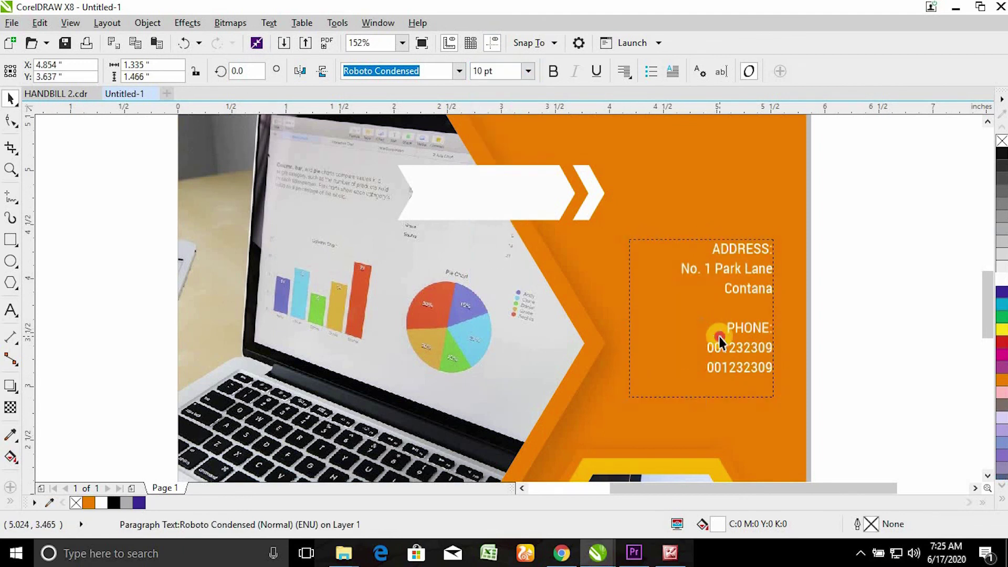
Make the "PHONE:" and "ADDRESS:" headings in the contact text bold.
{"action": "double_click", "coordinate": [730, 321]}
{"action": "left_click_drag", "start_coordinate": [730, 322], "coordinate": [774, 327]}
{"action": "left_click", "coordinate": [553, 71]}
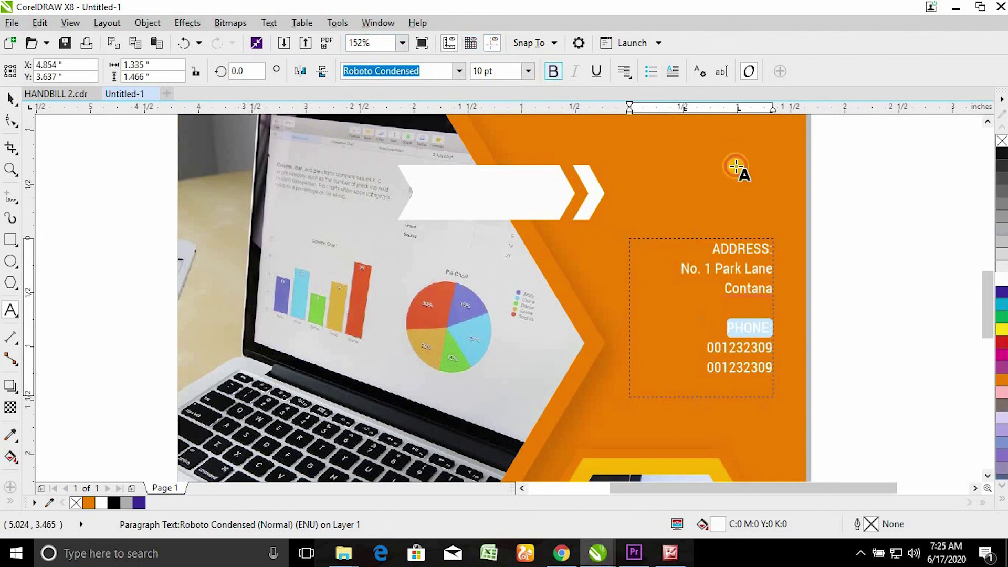
{"action": "left_click_drag", "start_coordinate": [716, 239], "coordinate": [777, 248]}
{"action": "left_click", "coordinate": [553, 71]}
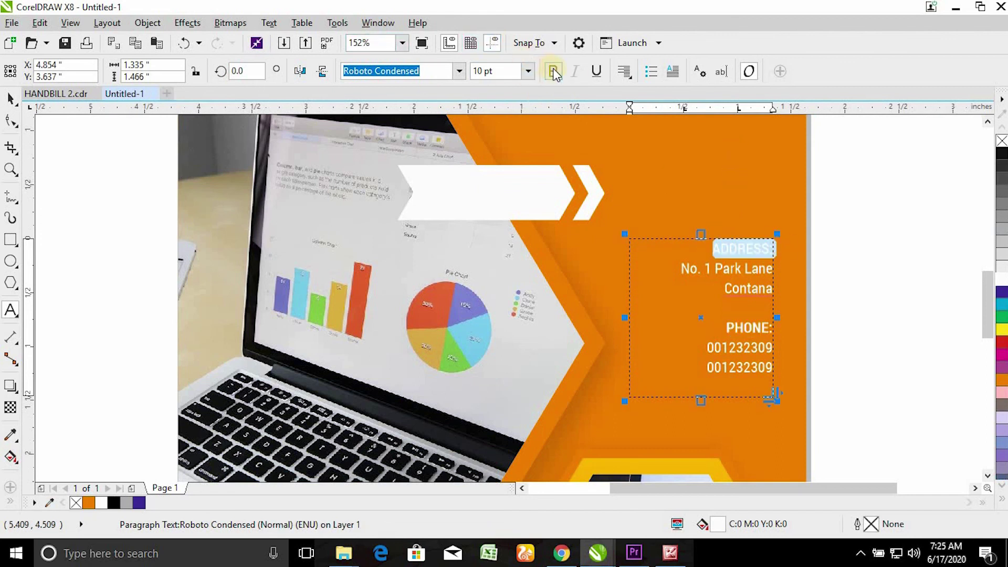
{"action": "key", "text": "Escape"}
{"action": "left_click", "coordinate": [896, 294]}
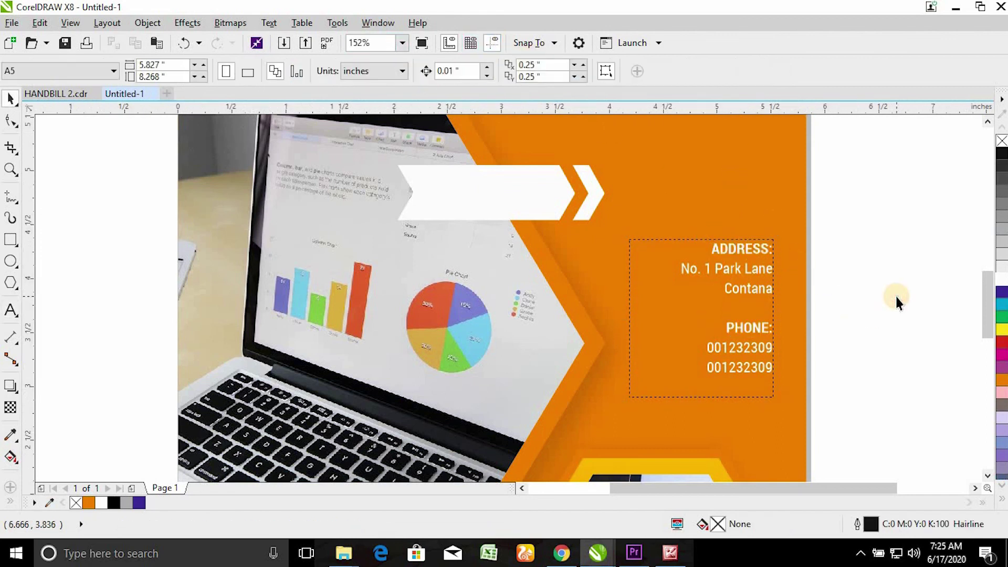
Convert the body paragraph and the contact details to artistic text, and enlarge the contact block slightly from its upper-left corner.
{"action": "key", "text": "shift+F4"}
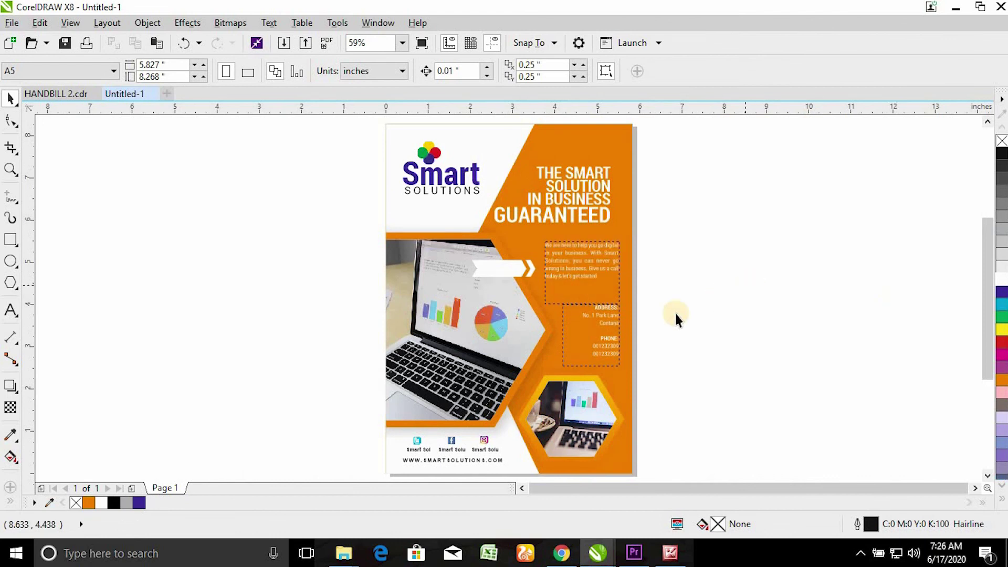
{"action": "left_click", "coordinate": [568, 258]}
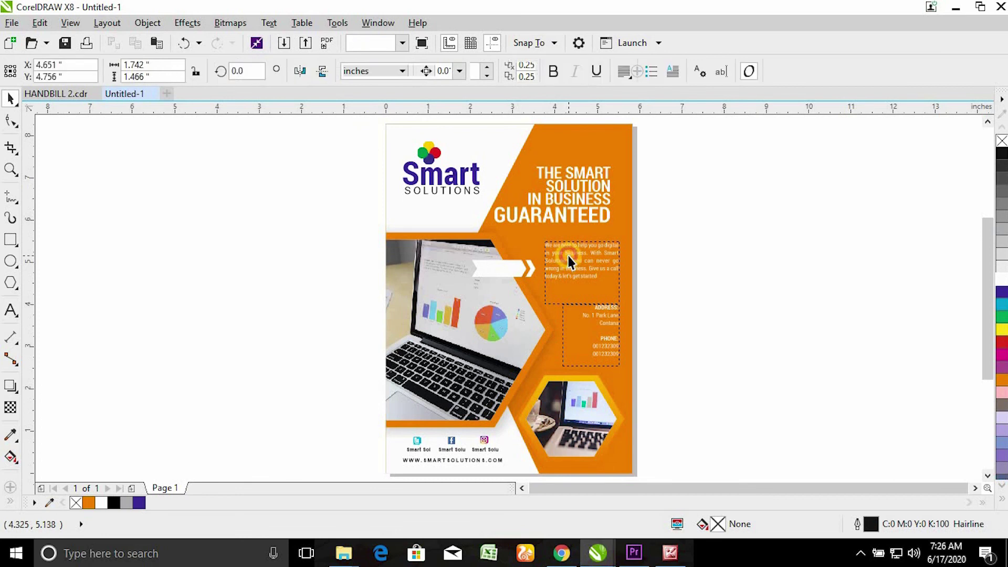
{"action": "left_click", "coordinate": [588, 327]}
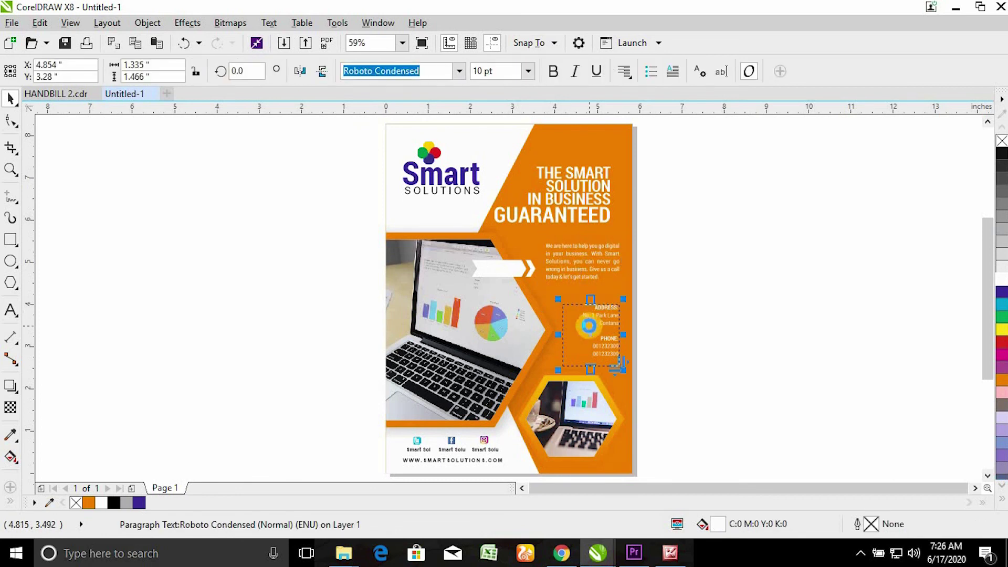
{"action": "left_click", "coordinate": [679, 269]}
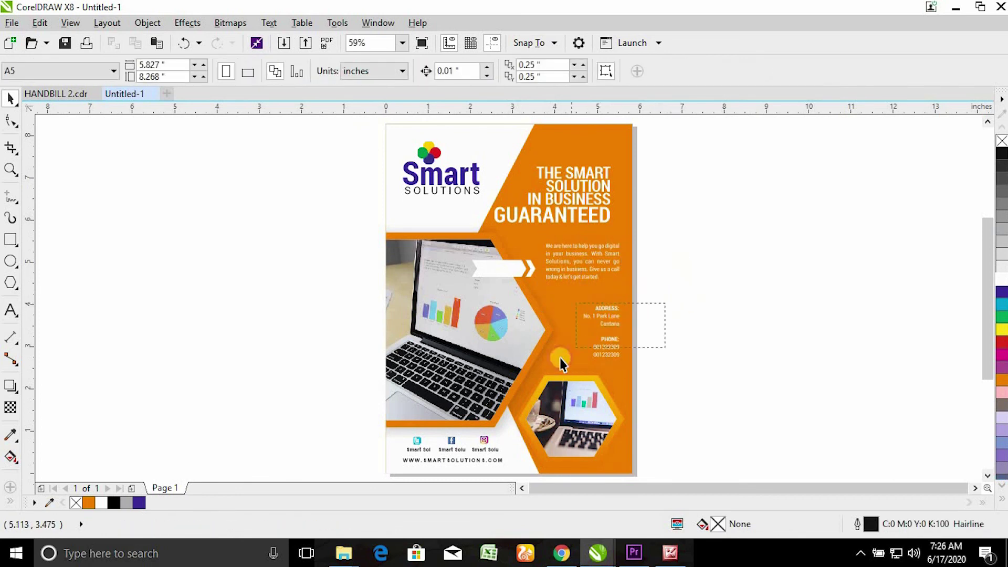
{"action": "left_click", "coordinate": [592, 348]}
{"action": "left_click_drag", "start_coordinate": [581, 299], "coordinate": [571, 288]}
{"action": "left_click", "coordinate": [687, 304]}
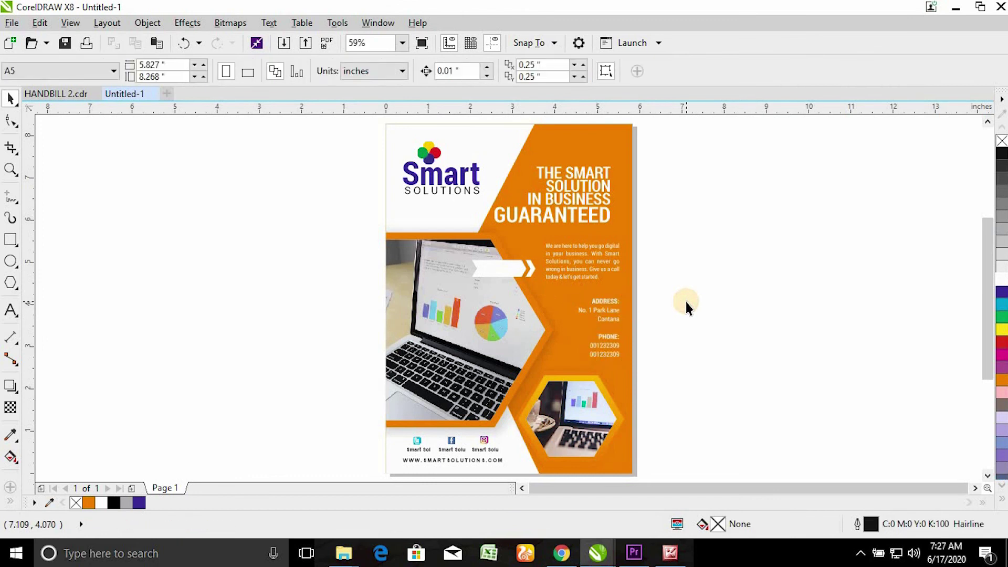